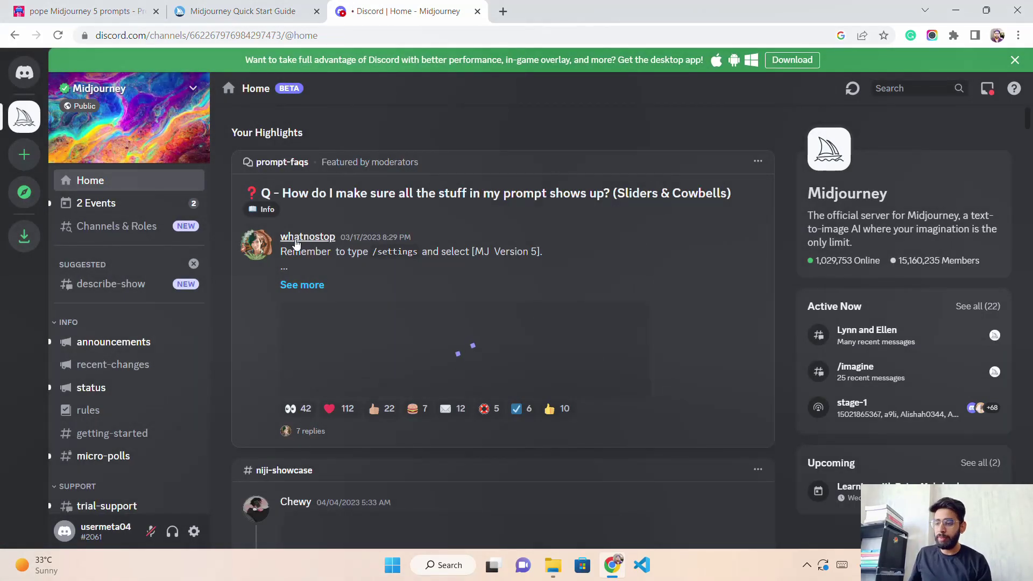
Open the newbies-196 channel of the Midjourney server
{"action": "scroll", "coordinate": [136, 330], "scroll_direction": "down", "scroll_amount": 5}
{"action": "scroll", "coordinate": [135, 329], "scroll_direction": "down", "scroll_amount": 3}
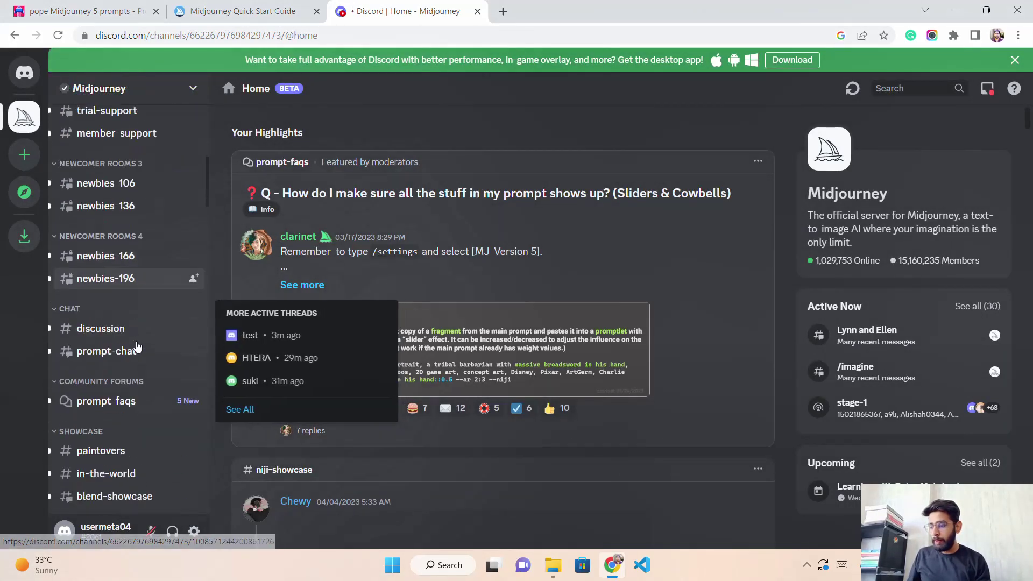
{"action": "mouse_move", "coordinate": [146, 280]}
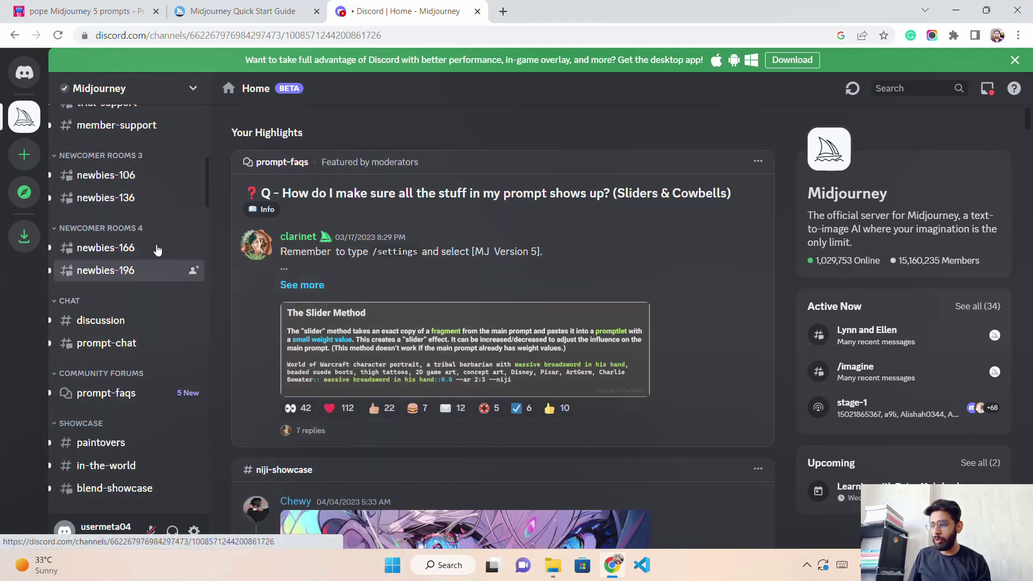
{"action": "left_click", "coordinate": [121, 273]}
Look through the server's channel list and the images posted in newbies-196, down to the latest upscaled schnauzer image
{"action": "scroll", "coordinate": [117, 285], "scroll_direction": "up", "scroll_amount": 8}
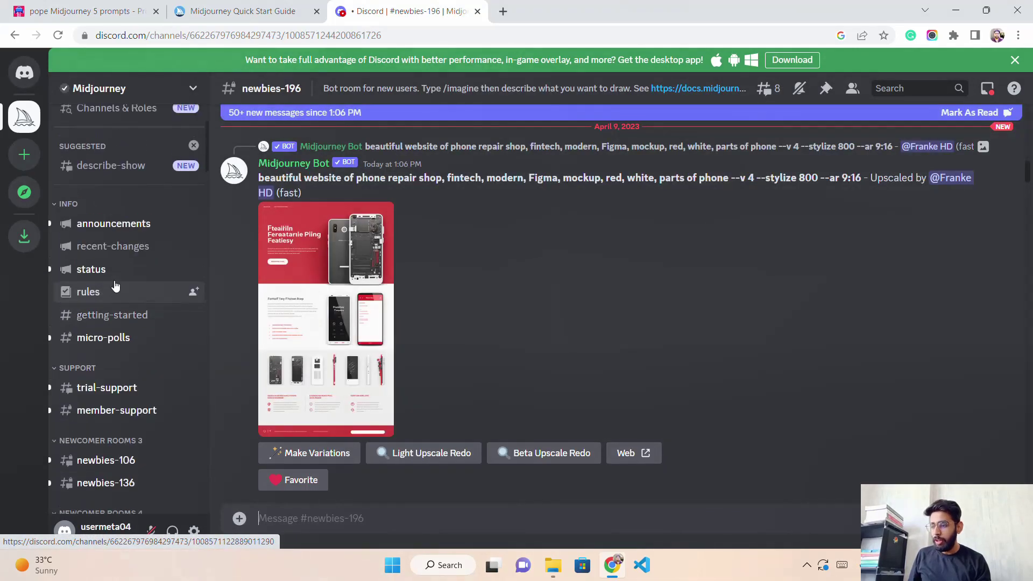
{"action": "scroll", "coordinate": [137, 302], "scroll_direction": "down", "scroll_amount": 5}
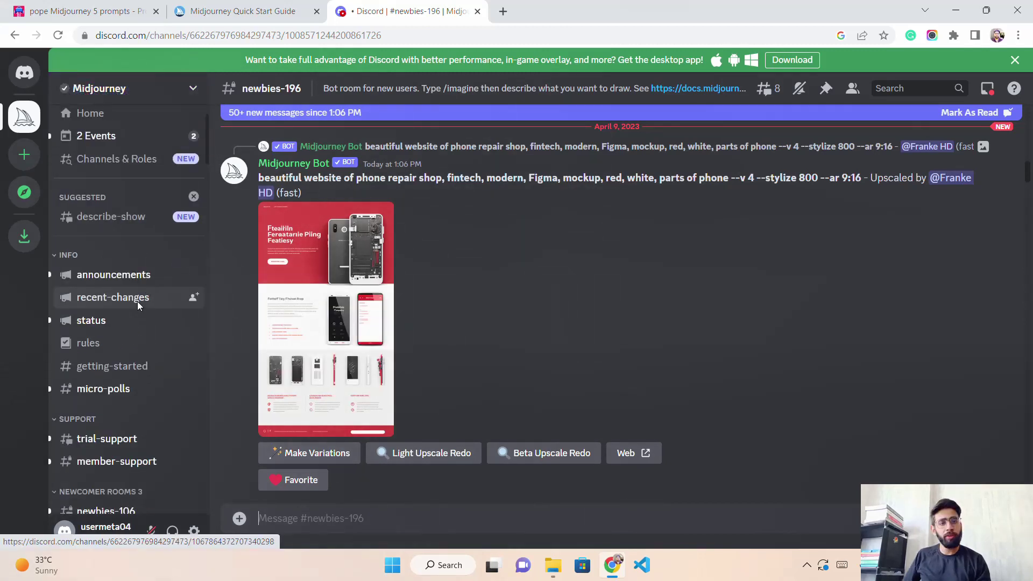
{"action": "scroll", "coordinate": [141, 294], "scroll_direction": "down", "scroll_amount": 1}
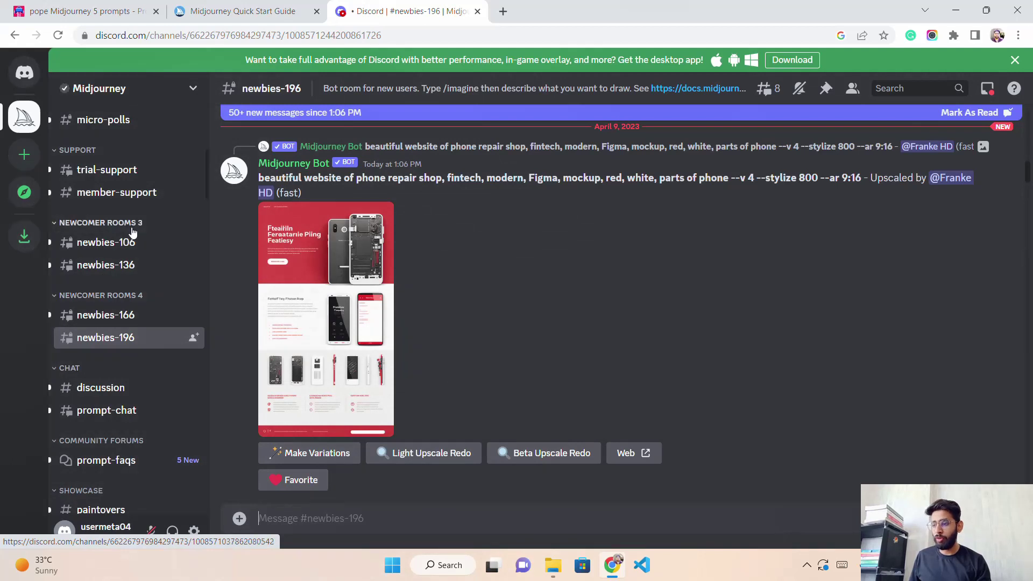
{"action": "scroll", "coordinate": [149, 341], "scroll_direction": "up", "scroll_amount": 4}
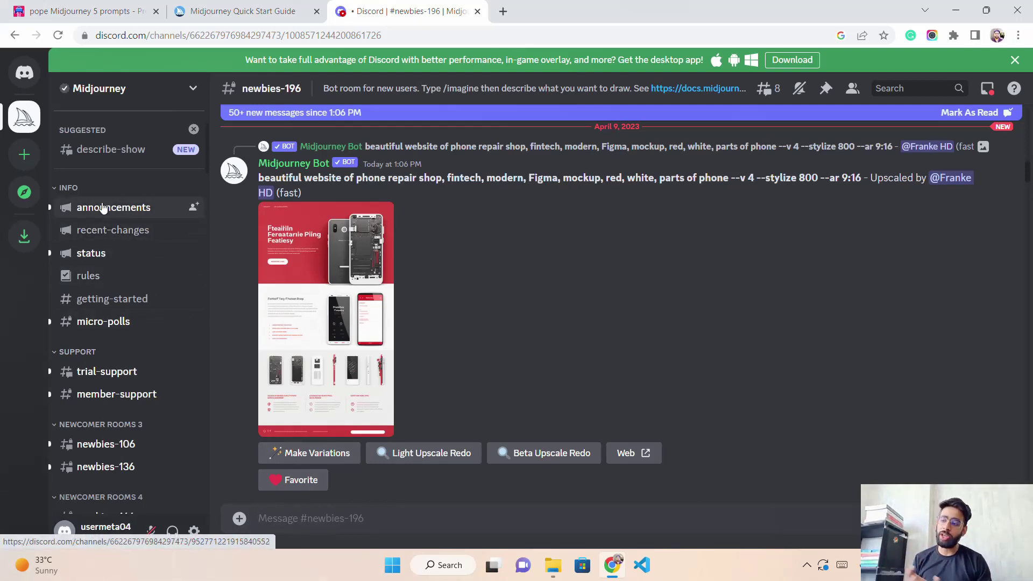
{"action": "scroll", "coordinate": [127, 264], "scroll_direction": "down", "scroll_amount": 5}
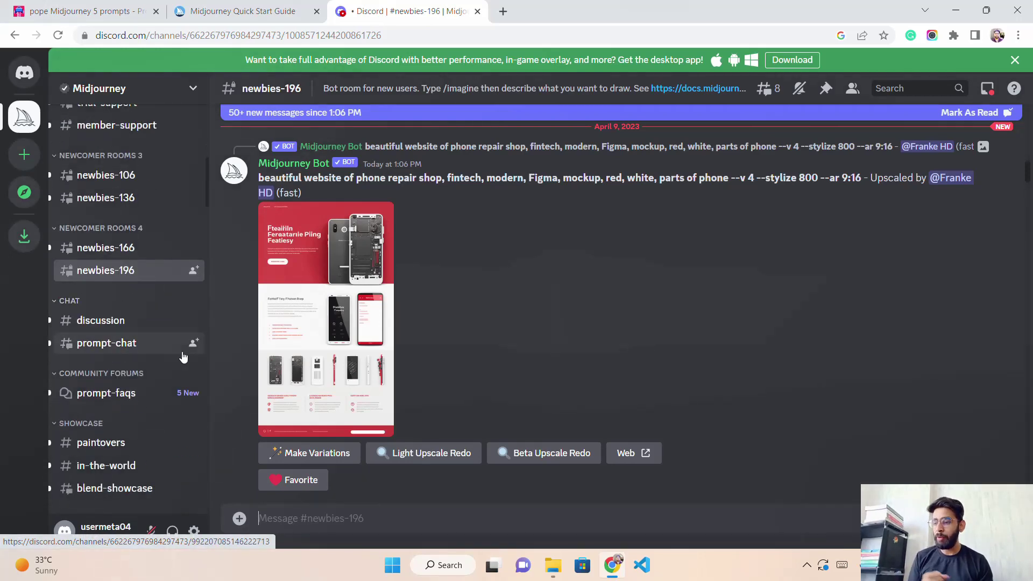
{"action": "scroll", "coordinate": [464, 291], "scroll_direction": "up", "scroll_amount": 5}
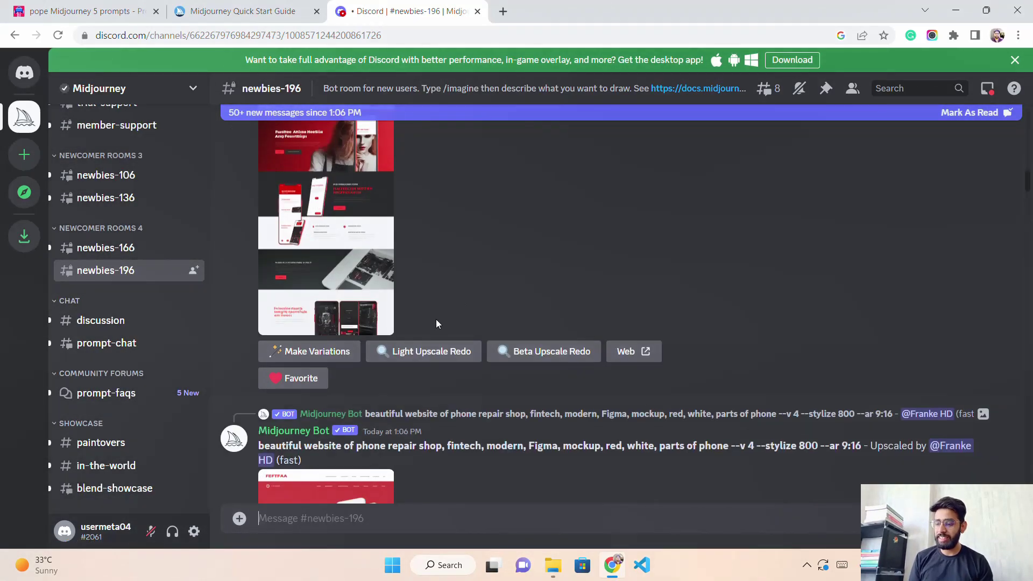
{"action": "scroll", "coordinate": [437, 318], "scroll_direction": "down", "scroll_amount": 12}
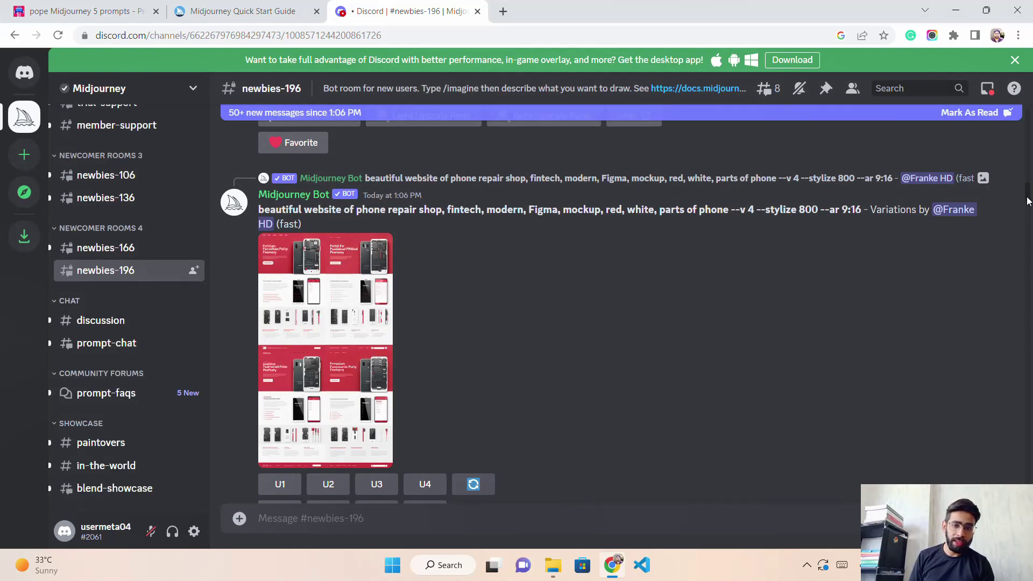
{"action": "scroll", "coordinate": [1028, 201], "scroll_direction": "down", "scroll_amount": 15}
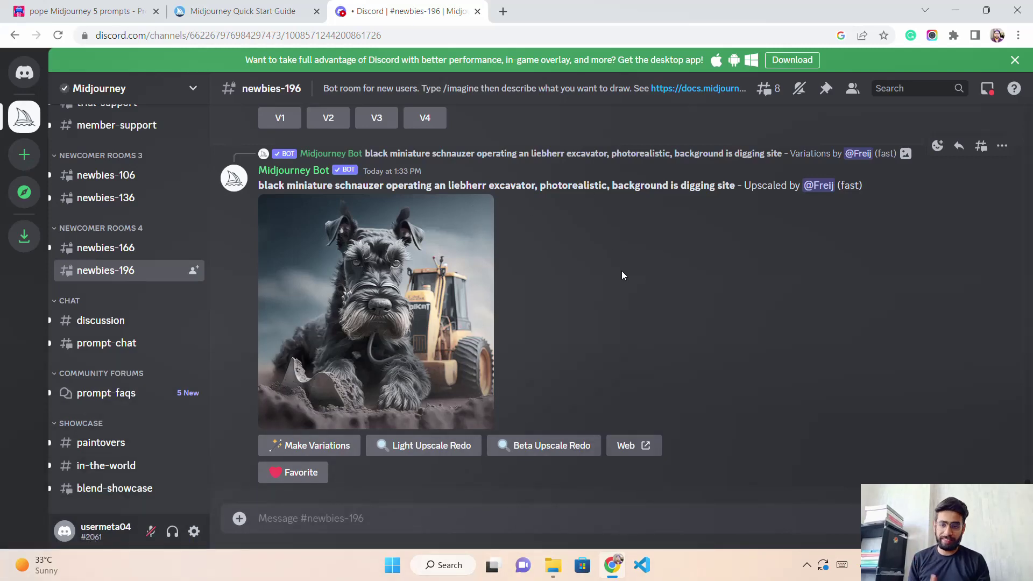
{"action": "scroll", "coordinate": [622, 270], "scroll_direction": "up", "scroll_amount": 10}
{"action": "scroll", "coordinate": [492, 343], "scroll_direction": "down", "scroll_amount": 3}
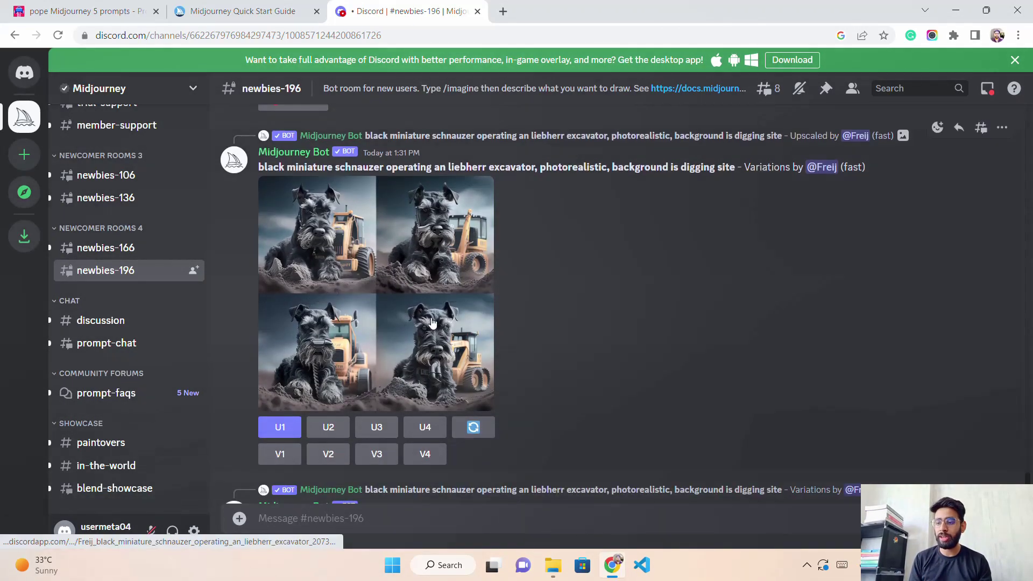
{"action": "scroll", "coordinate": [430, 317], "scroll_direction": "down", "scroll_amount": 4}
{"action": "scroll", "coordinate": [430, 365], "scroll_direction": "down", "scroll_amount": 3}
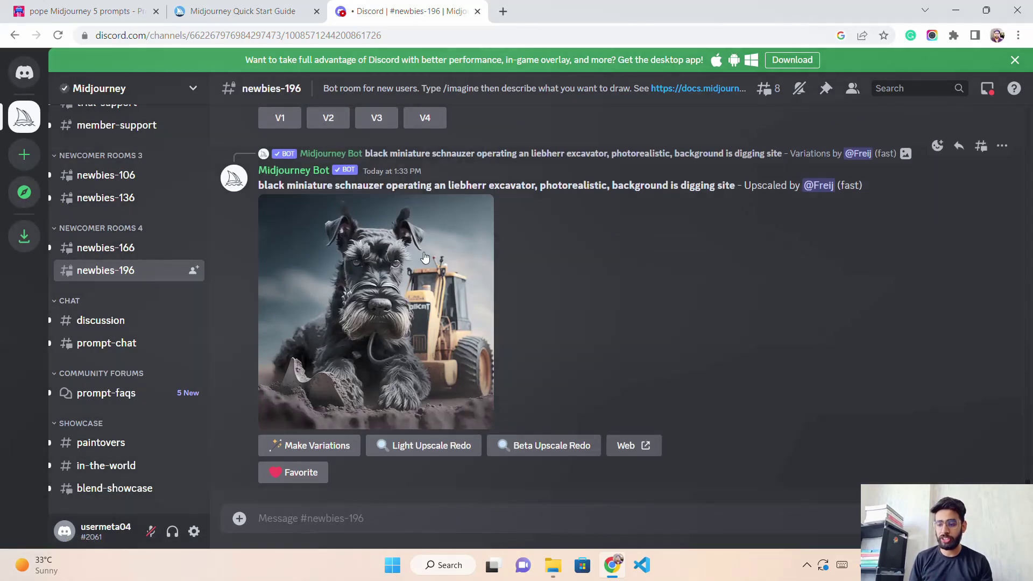
View the upscaled schnauzer image enlarged with its image-saving options, and close the preview
{"action": "left_click", "coordinate": [408, 313]}
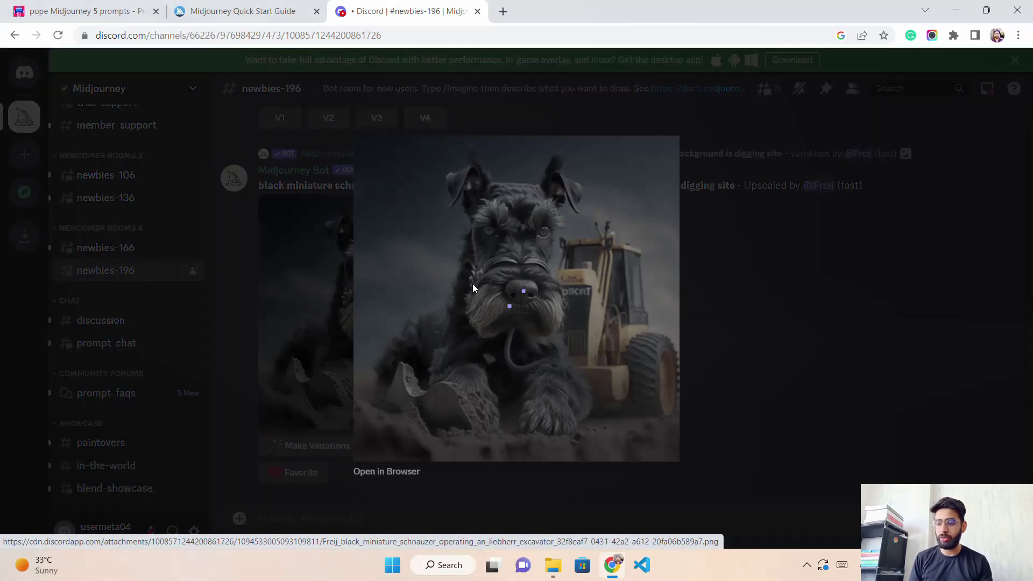
{"action": "right_click", "coordinate": [525, 228]}
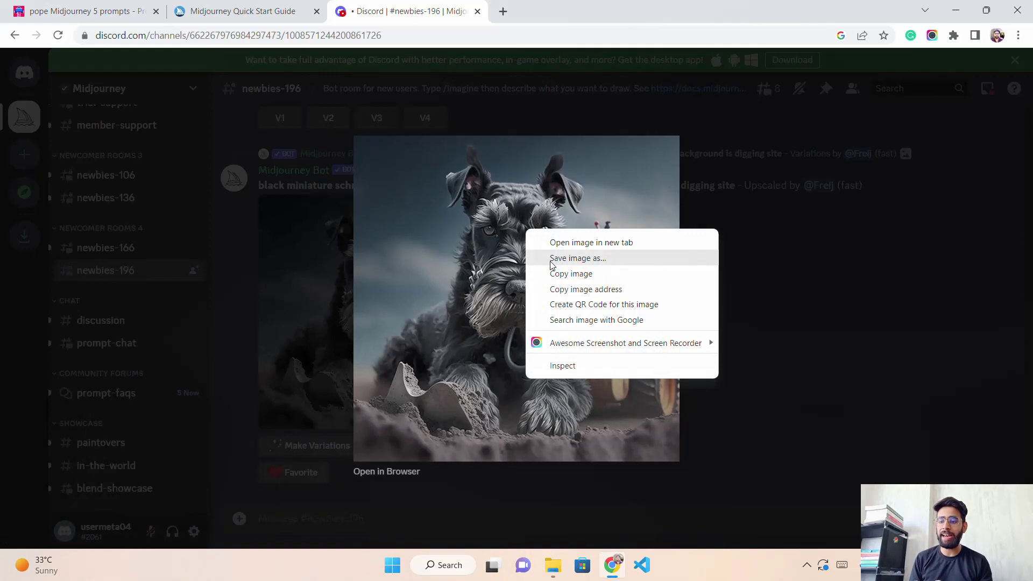
{"action": "left_click", "coordinate": [803, 232]}
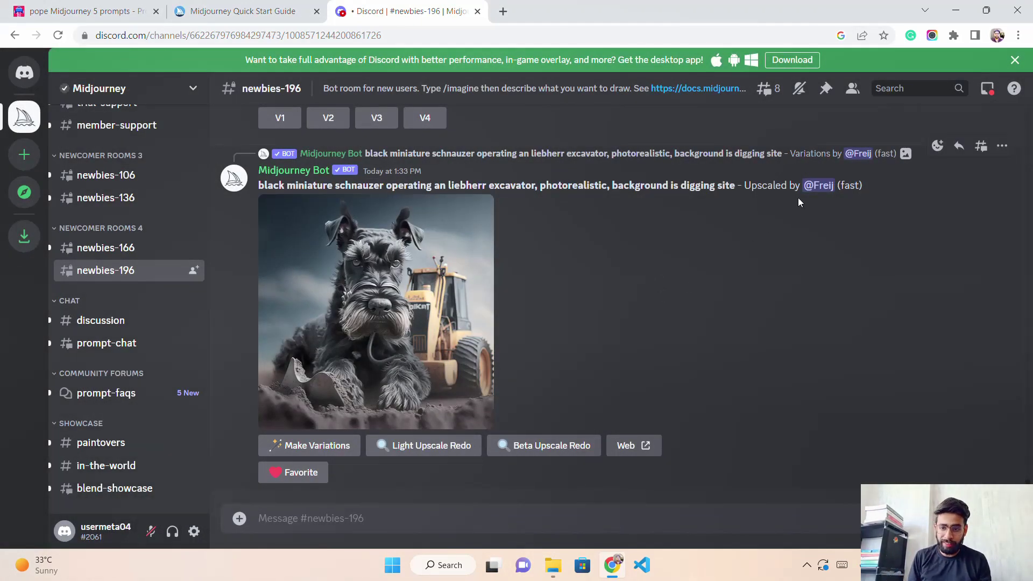
Post the message "Hi I am new" in the newbies-196 channel
{"action": "scroll", "coordinate": [706, 276], "scroll_direction": "up", "scroll_amount": 3}
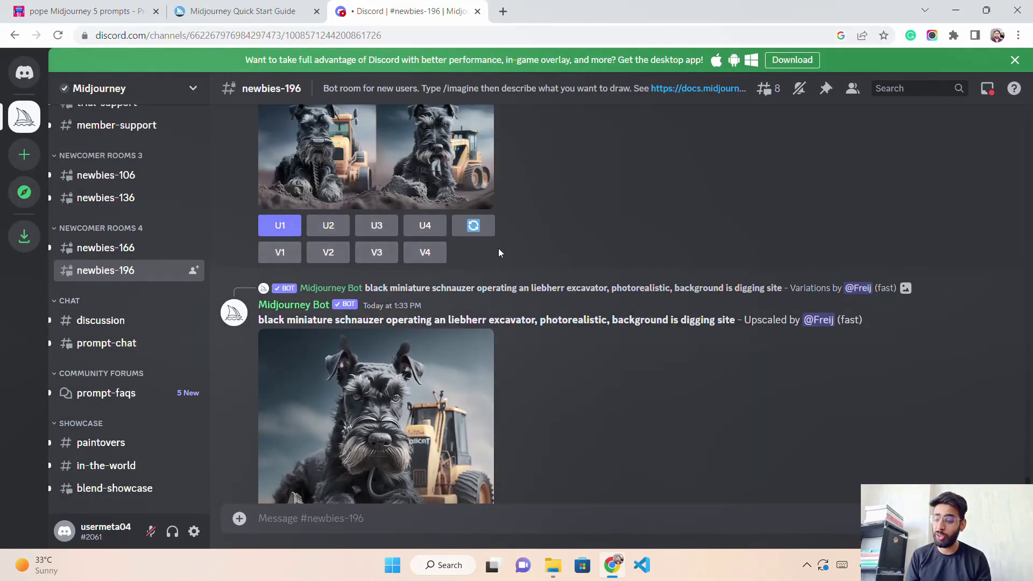
{"action": "scroll", "coordinate": [627, 284], "scroll_direction": "up", "scroll_amount": 6}
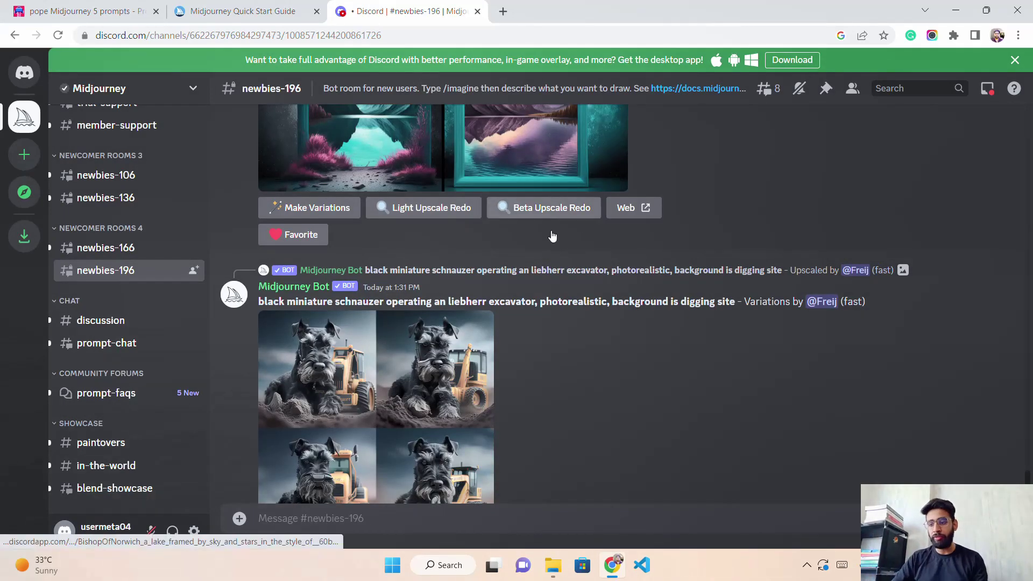
{"action": "scroll", "coordinate": [504, 233], "scroll_direction": "down", "scroll_amount": 8}
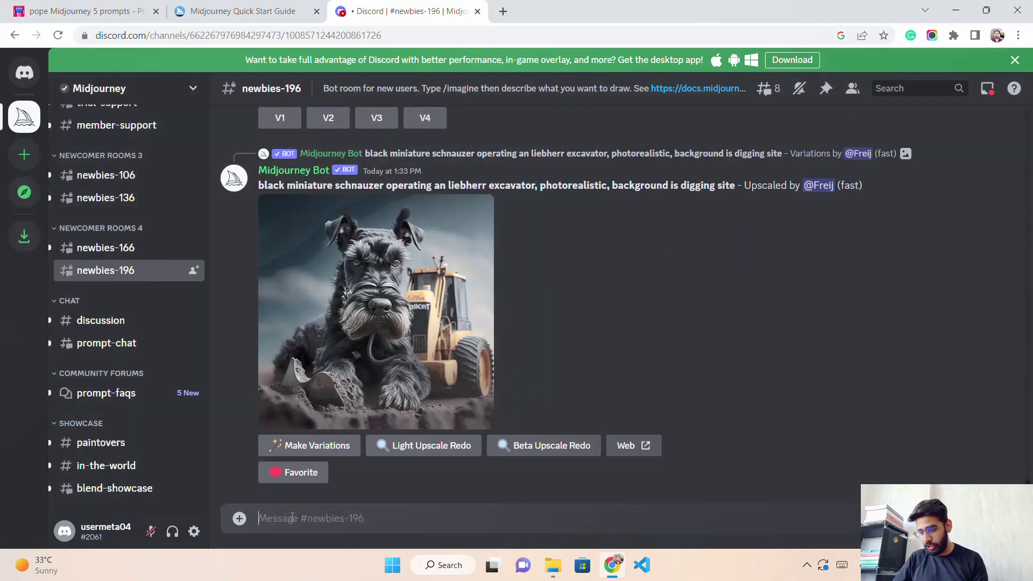
{"action": "type", "text": "H"}
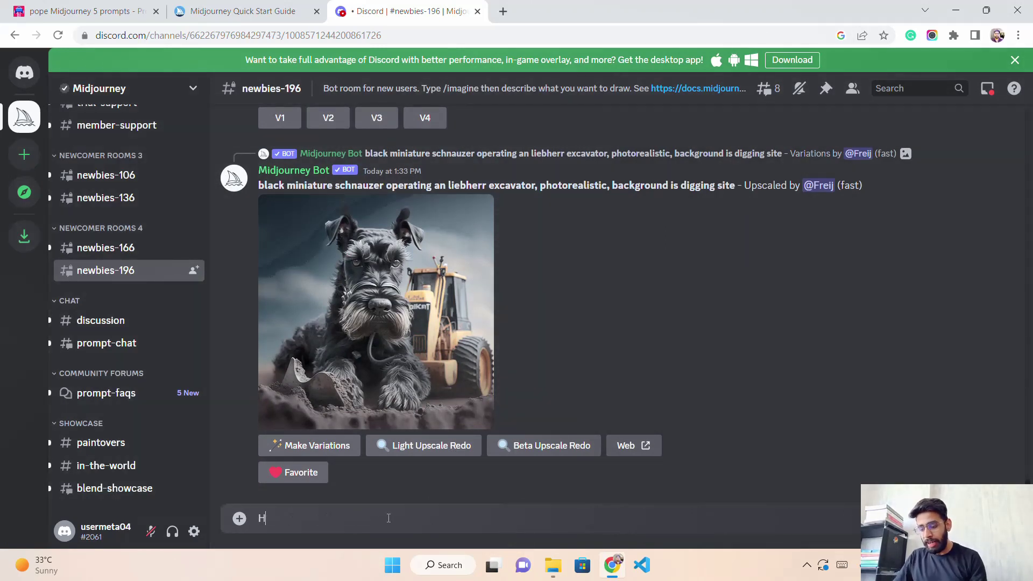
{"action": "type", "text": "i I am new"}
{"action": "key", "text": "Return"}
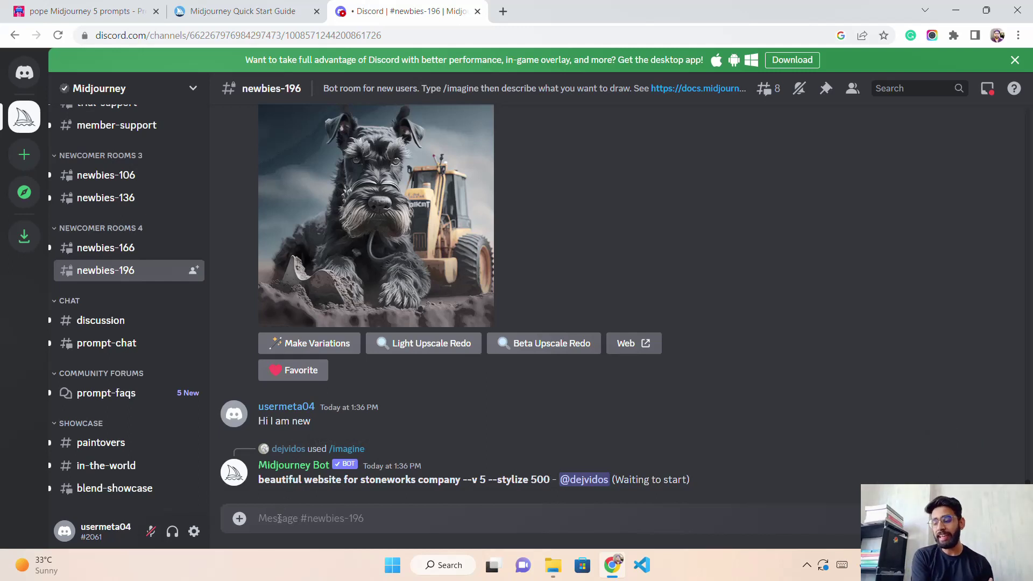
Generate images with the Midjourney Bot's /imagine command, using the prompt "girl taking a selfie"
{"action": "left_click", "coordinate": [240, 519]}
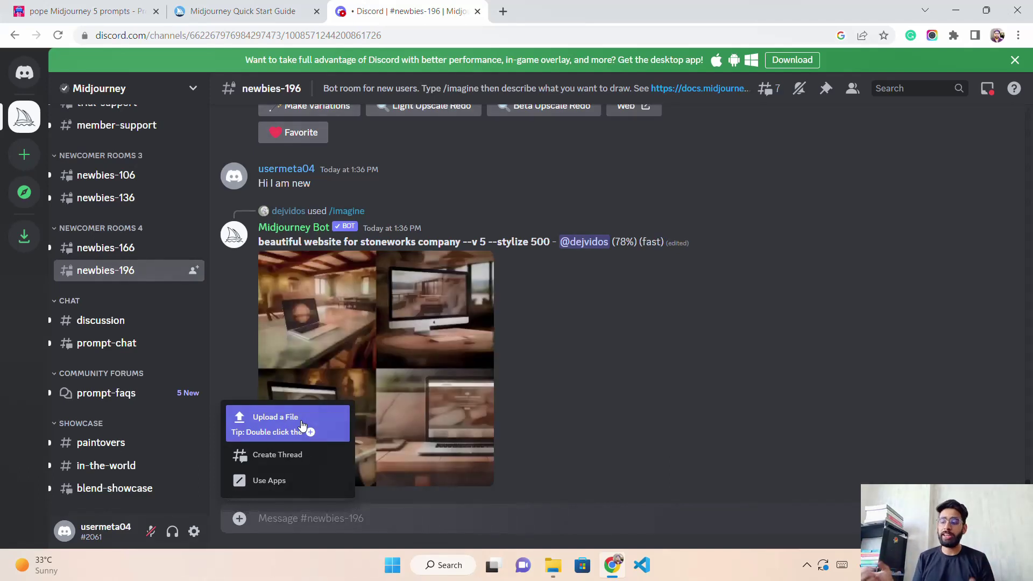
{"action": "left_click", "coordinate": [345, 515]}
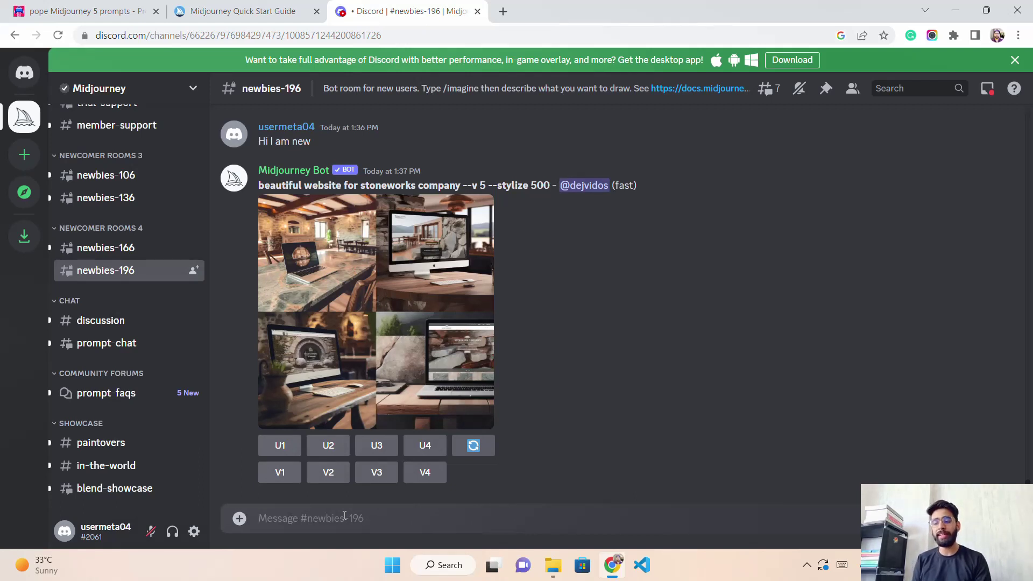
{"action": "type", "text": "/"}
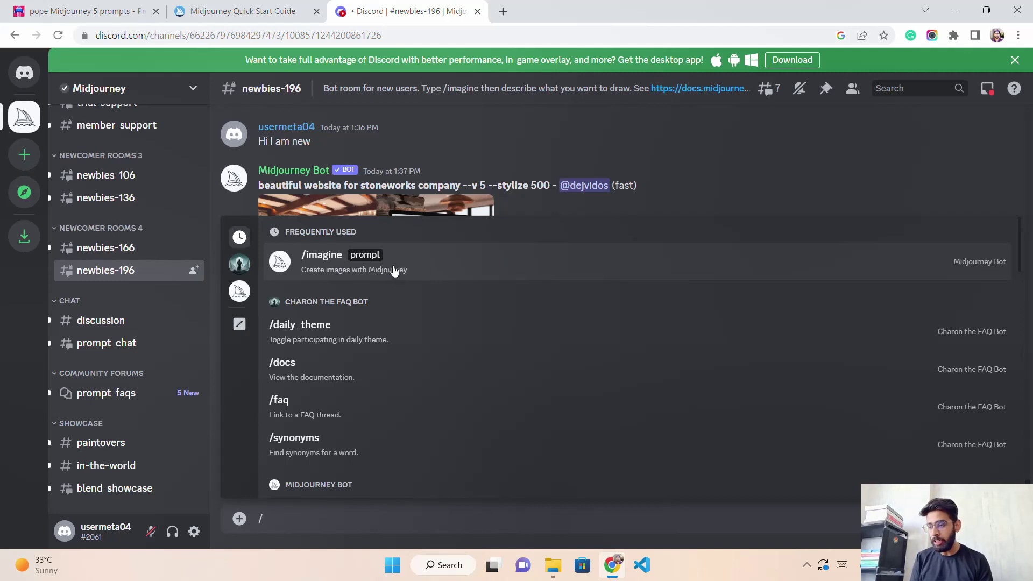
{"action": "left_click", "coordinate": [327, 269]}
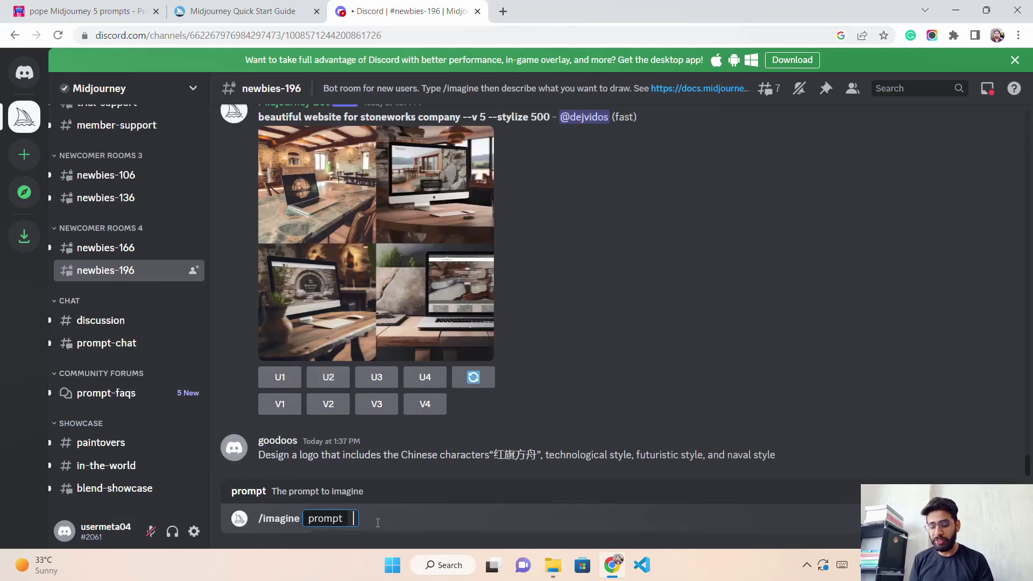
{"action": "left_click", "coordinate": [378, 523]}
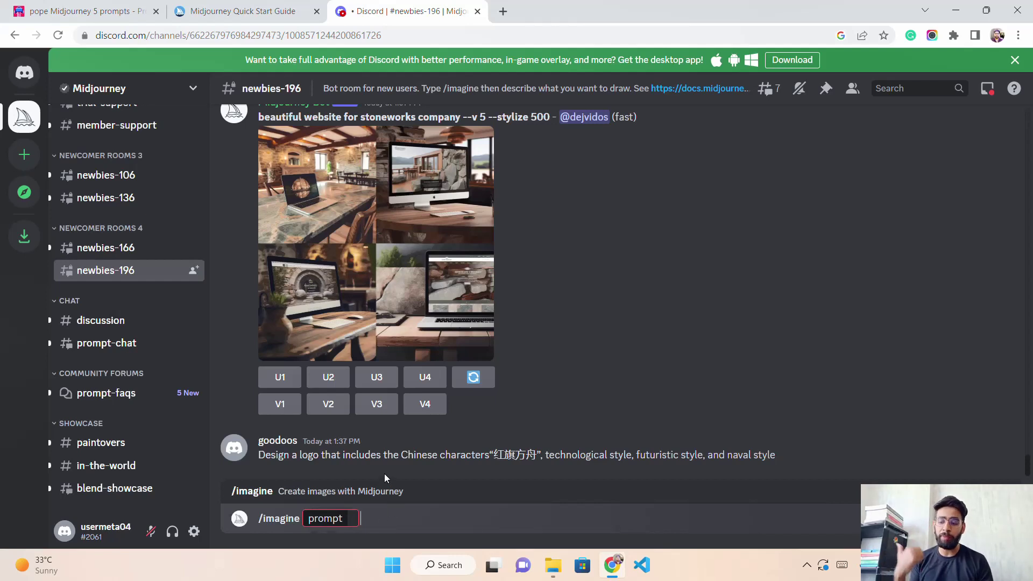
{"action": "left_click", "coordinate": [382, 529]}
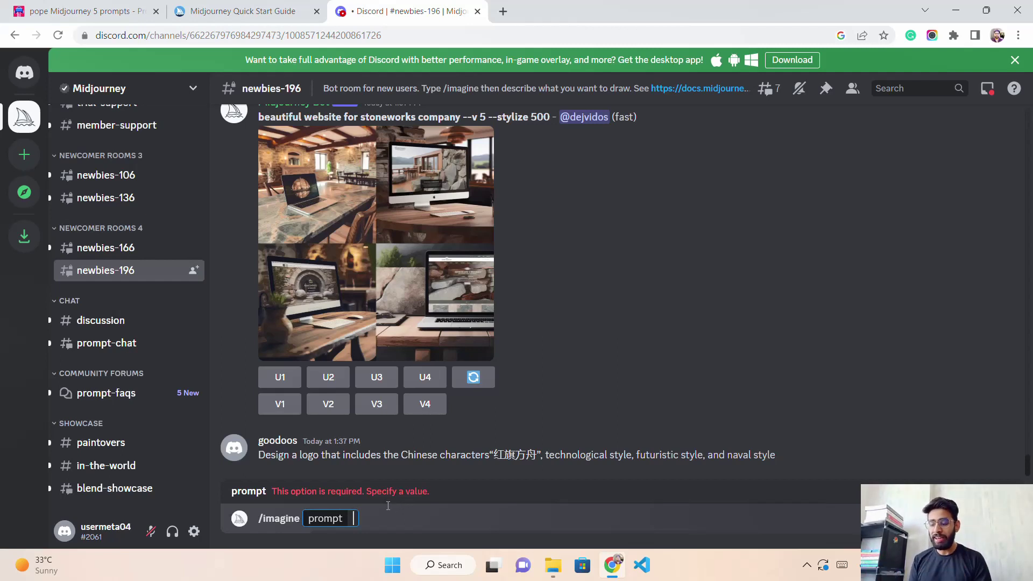
{"action": "type", "text": "girl takin"}
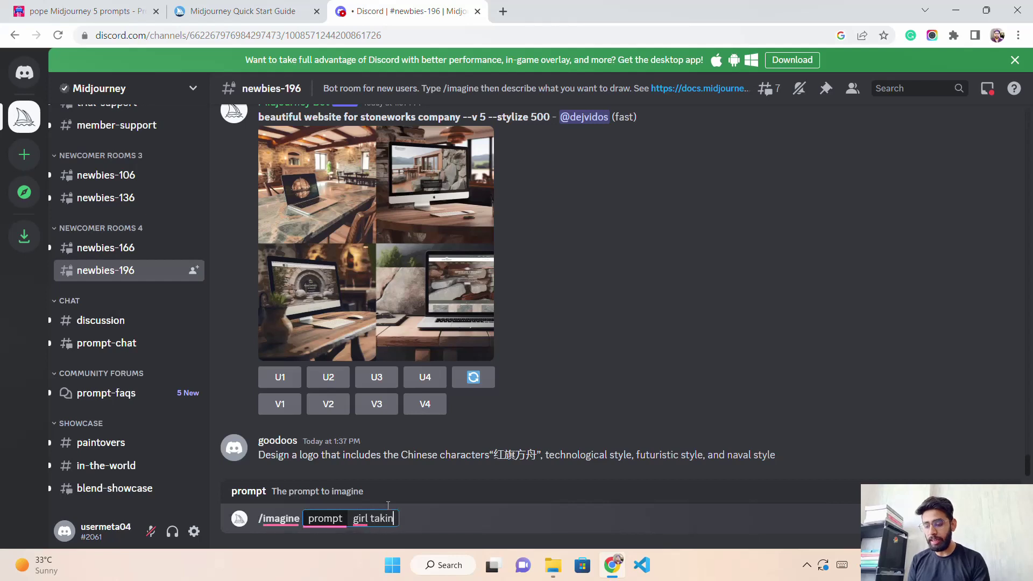
{"action": "type", "text": "g a sel"}
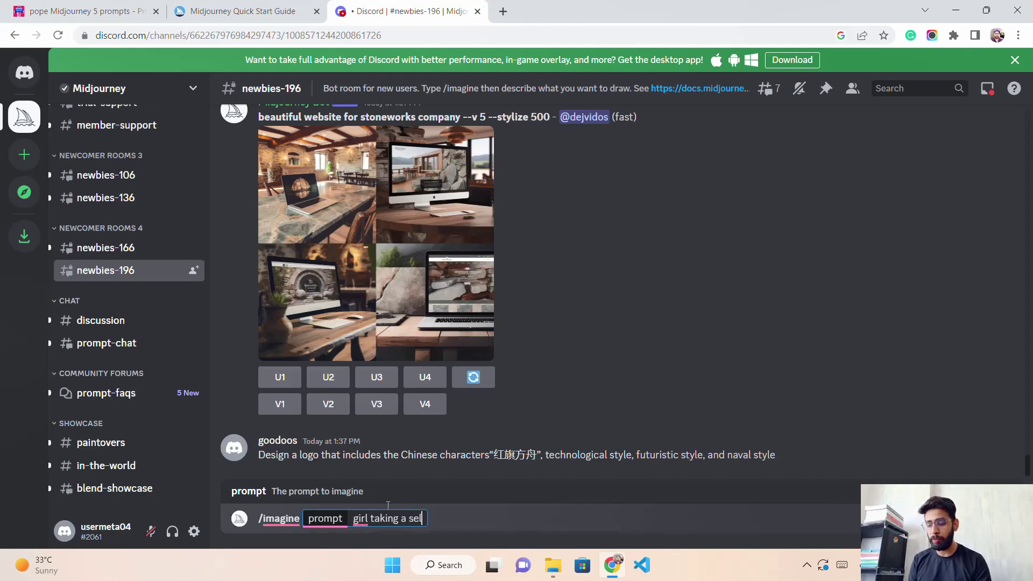
{"action": "type", "text": "fie"}
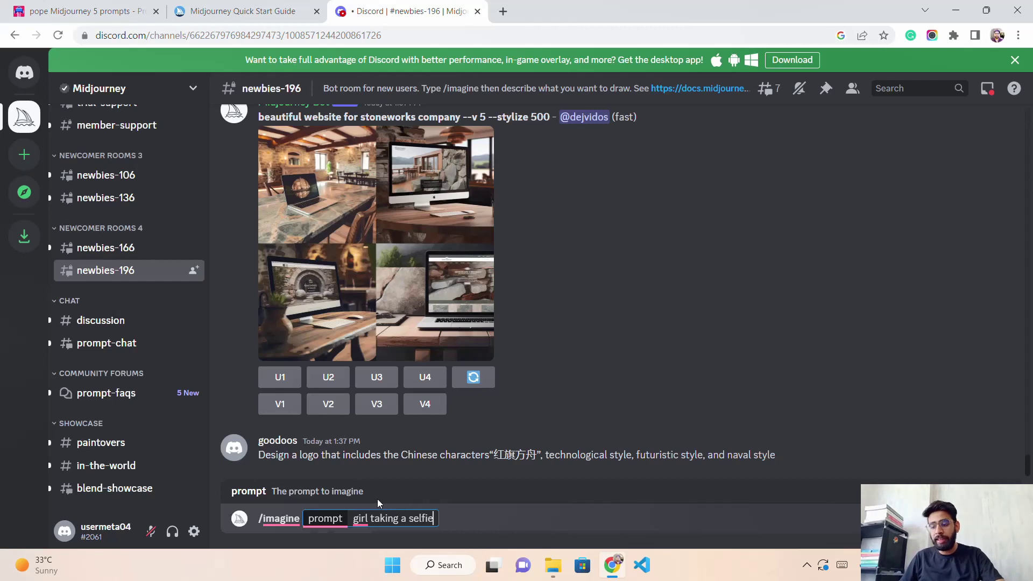
{"action": "key", "text": "Return"}
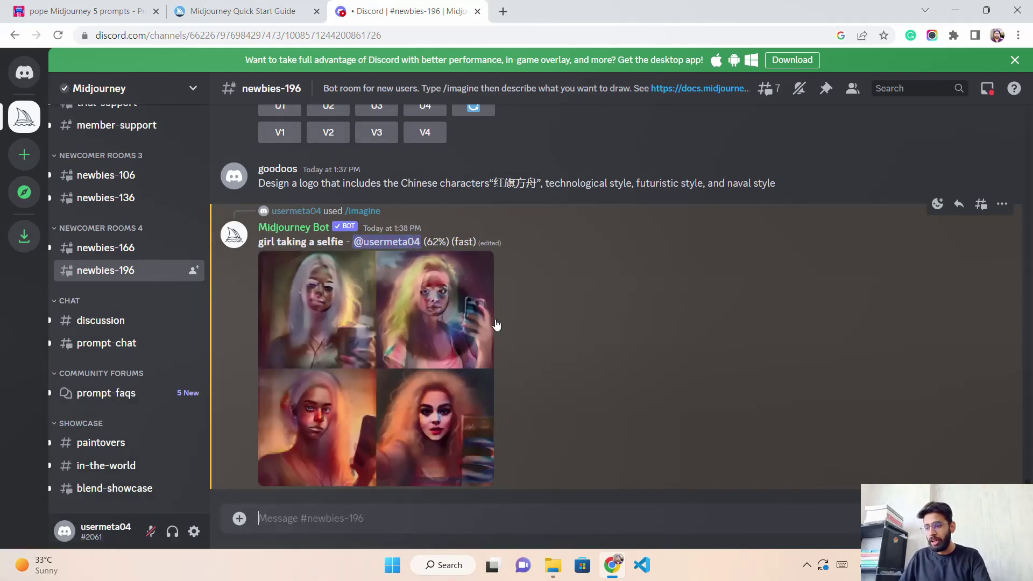
Check the Midjourney Quick Start page and return to newbies-196 to examine the generated selfie images and their upscale and variation options
{"action": "left_click", "coordinate": [209, 6]}
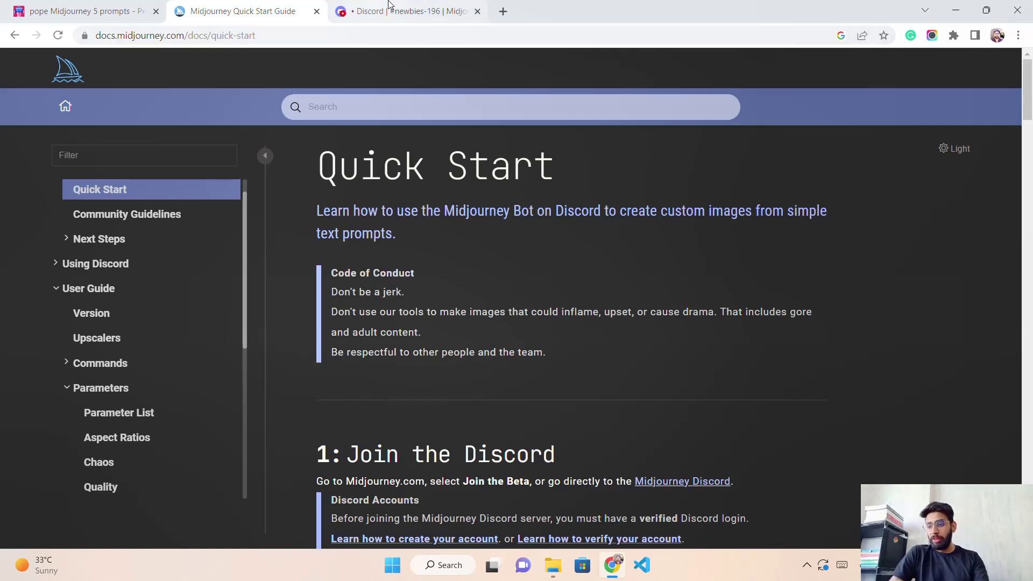
{"action": "mouse_move", "coordinate": [390, 8]}
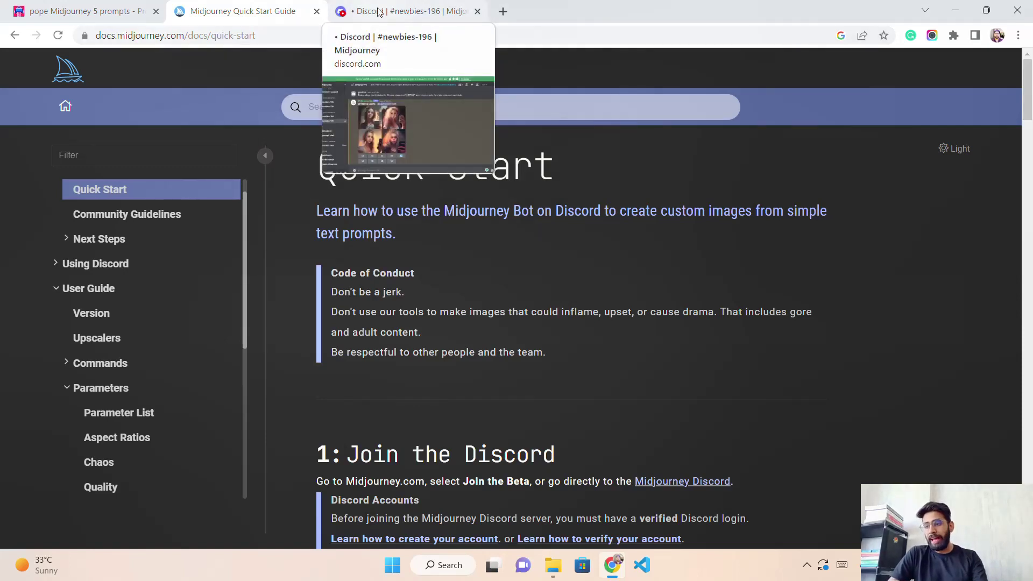
{"action": "left_click", "coordinate": [392, 8]}
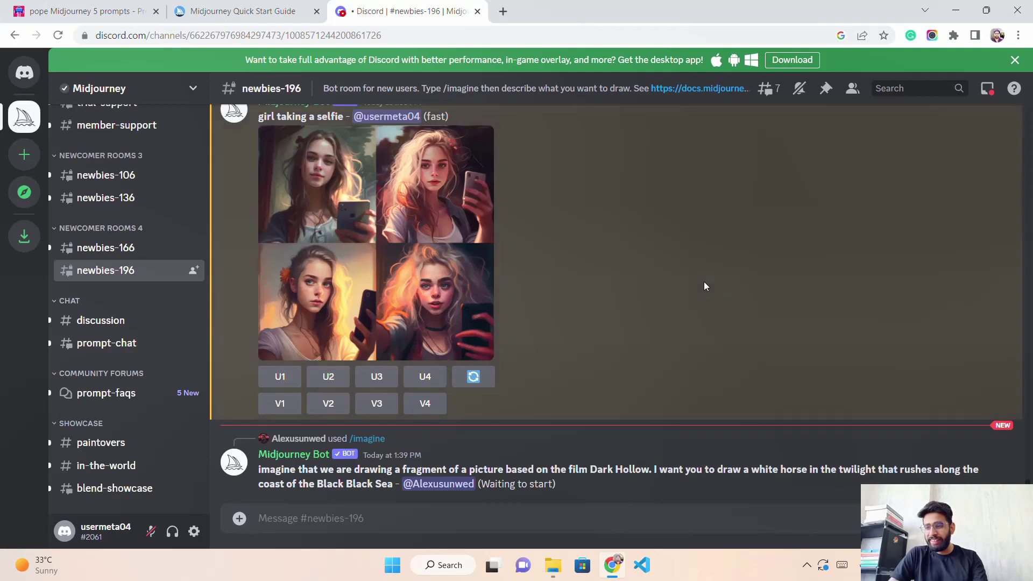
{"action": "scroll", "coordinate": [705, 285], "scroll_direction": "up", "scroll_amount": 2}
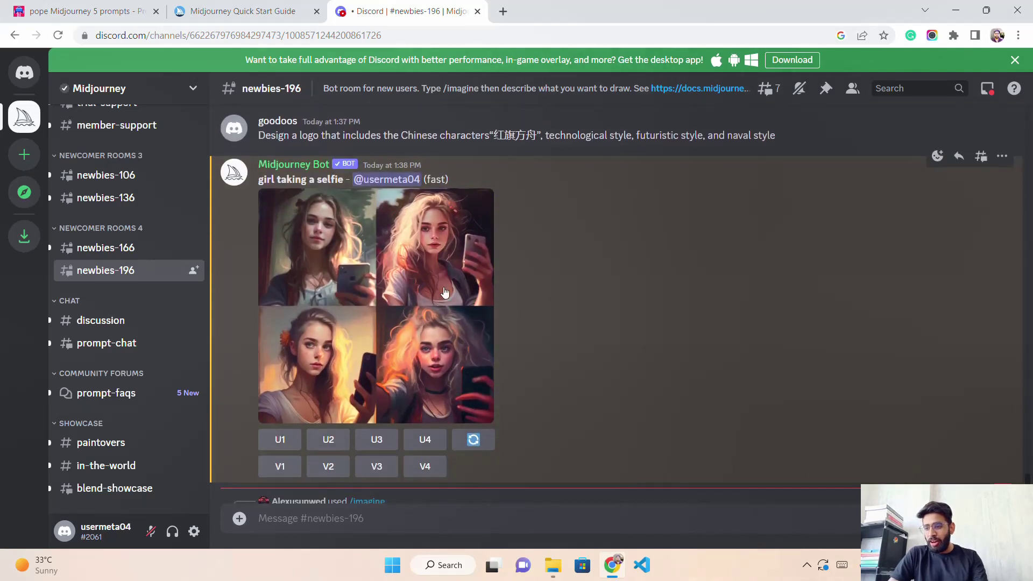
{"action": "scroll", "coordinate": [331, 229], "scroll_direction": "down", "scroll_amount": 2}
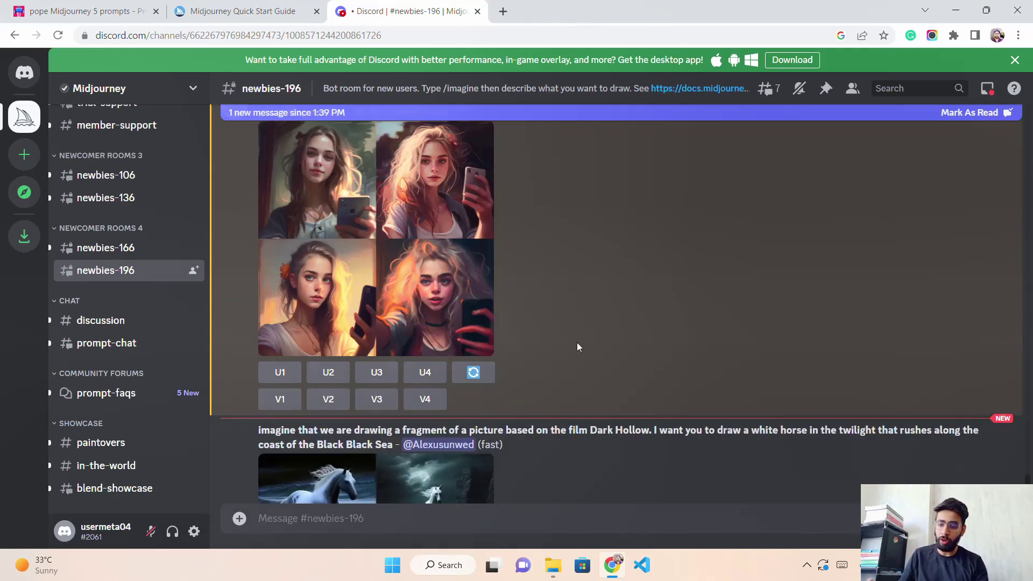
Regenerate the "girl taking a selfie" images by rerunning the same prompt from the existing grid
{"action": "scroll", "coordinate": [571, 355], "scroll_direction": "up", "scroll_amount": 1}
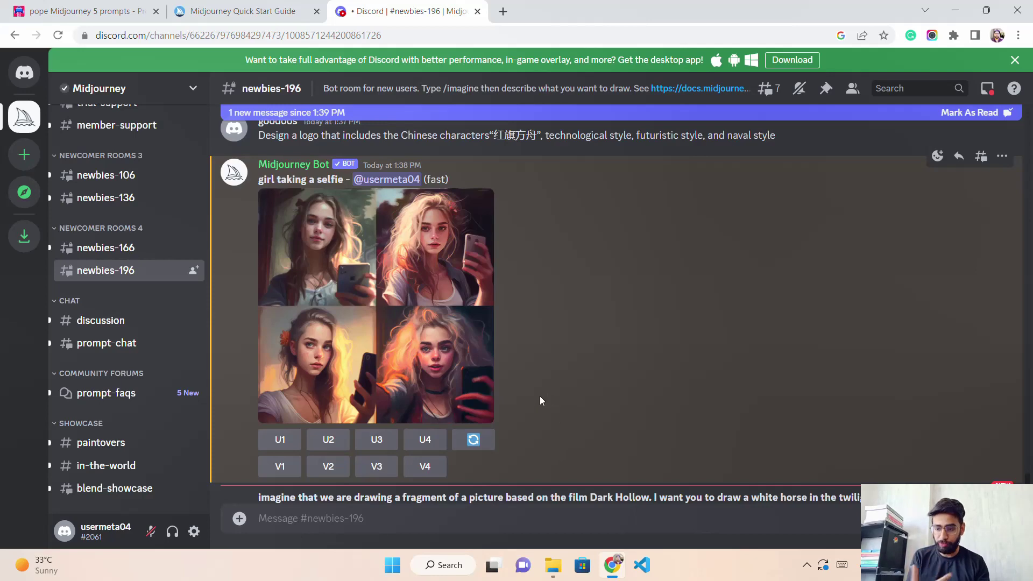
{"action": "left_click", "coordinate": [473, 439]}
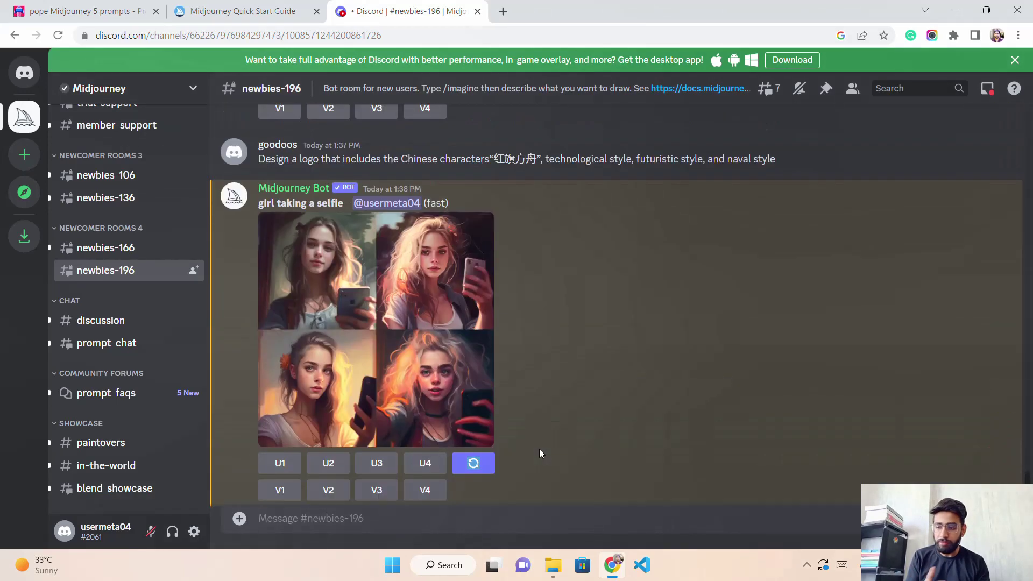
{"action": "scroll", "coordinate": [522, 448], "scroll_direction": "down", "scroll_amount": 4}
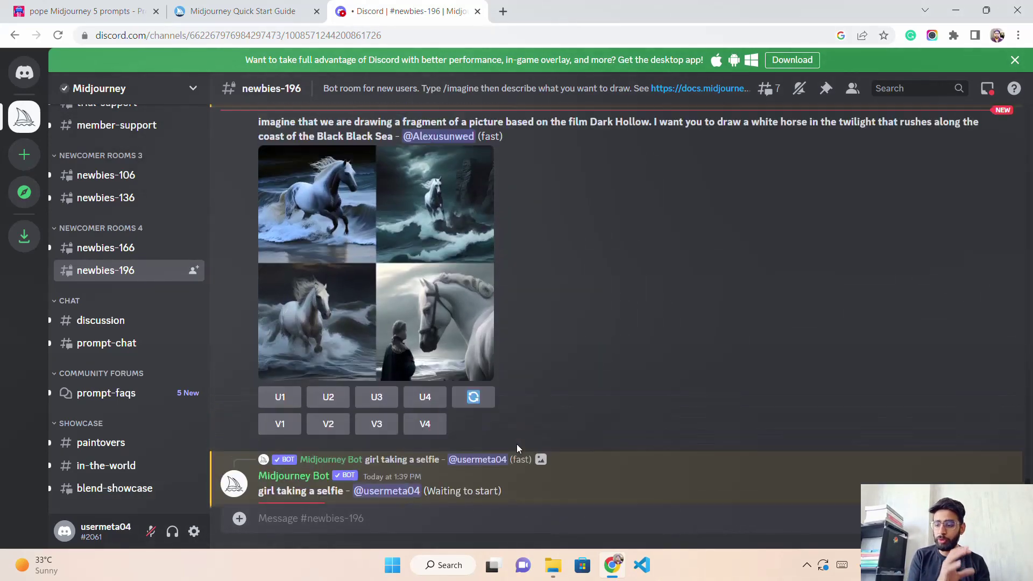
{"action": "scroll", "coordinate": [517, 443], "scroll_direction": "up", "scroll_amount": 5}
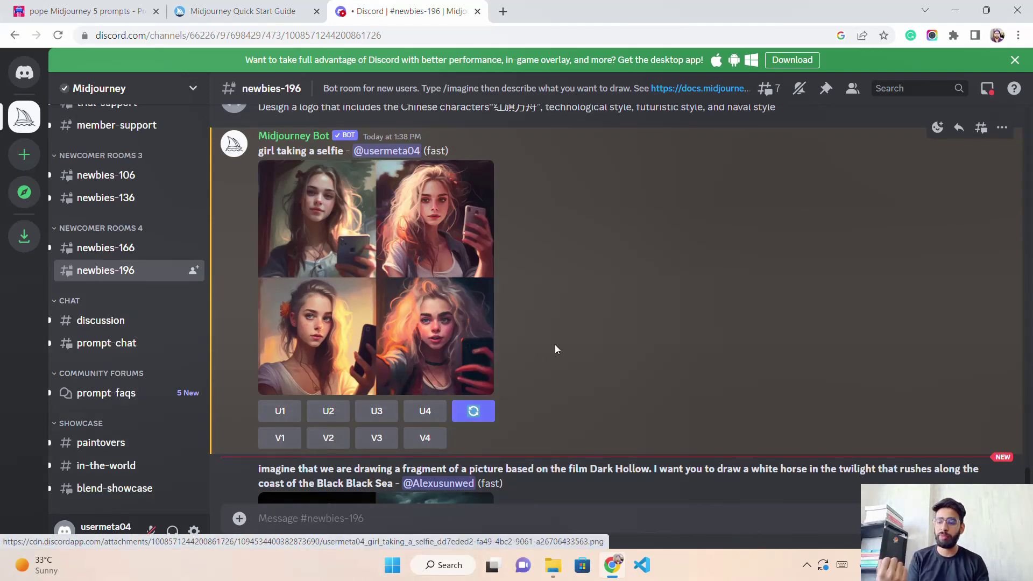
{"action": "scroll", "coordinate": [554, 344], "scroll_direction": "down", "scroll_amount": 5}
{"action": "scroll", "coordinate": [532, 383], "scroll_direction": "down", "scroll_amount": 2}
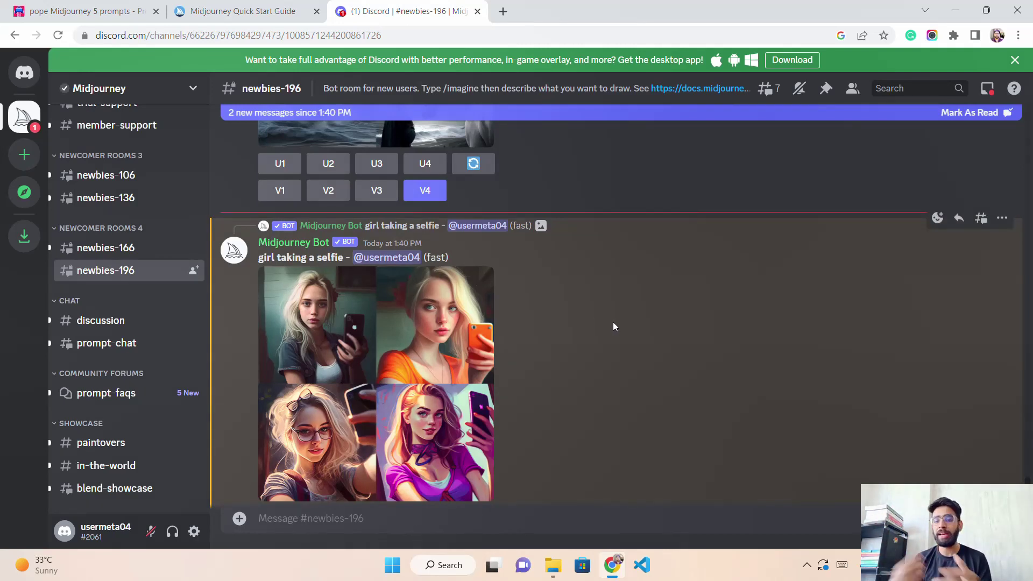
View the regenerated selfie grid enlarged and close the preview
{"action": "scroll", "coordinate": [566, 325], "scroll_direction": "down", "scroll_amount": 3}
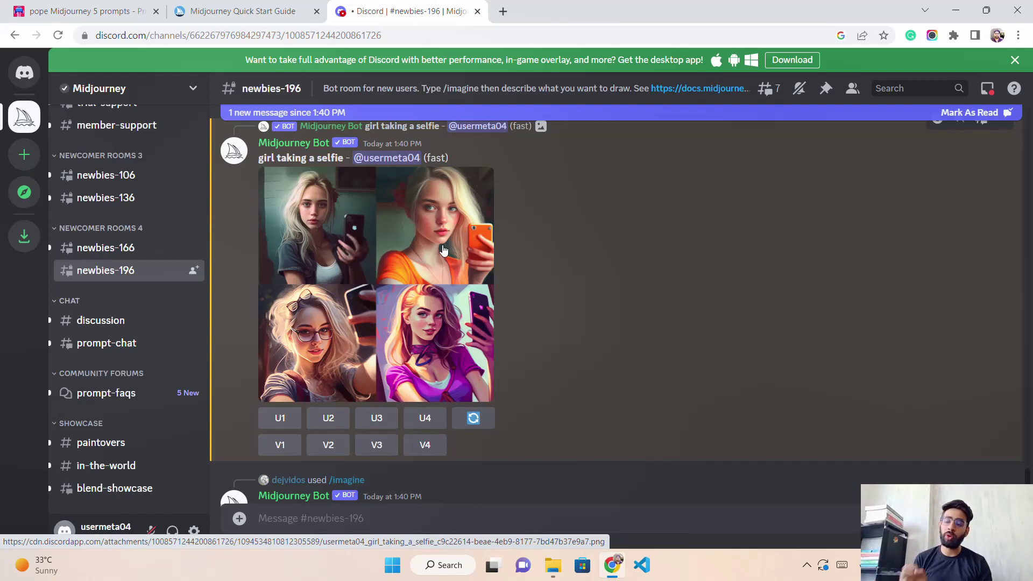
{"action": "left_click", "coordinate": [470, 248]}
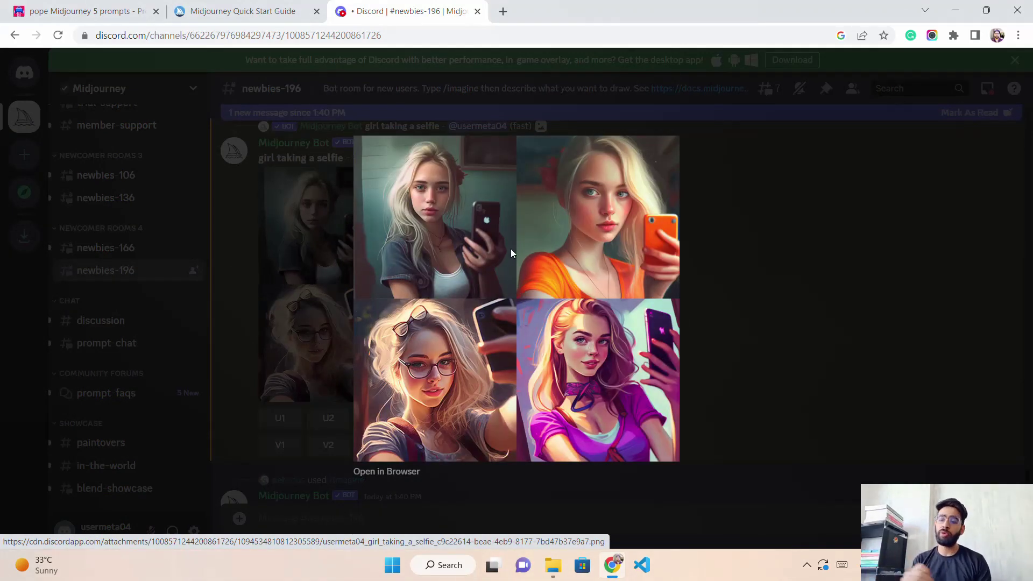
{"action": "left_click", "coordinate": [745, 222]}
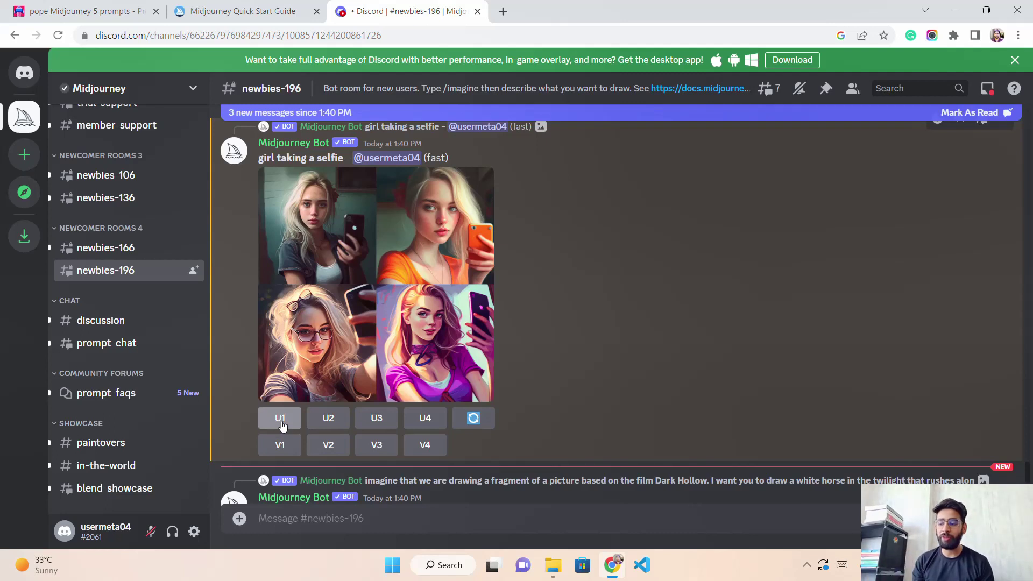
Upscale the first image of the regenerated "girl taking a selfie" grid and find the upscaled result in newbies-196
{"action": "left_click", "coordinate": [281, 419]}
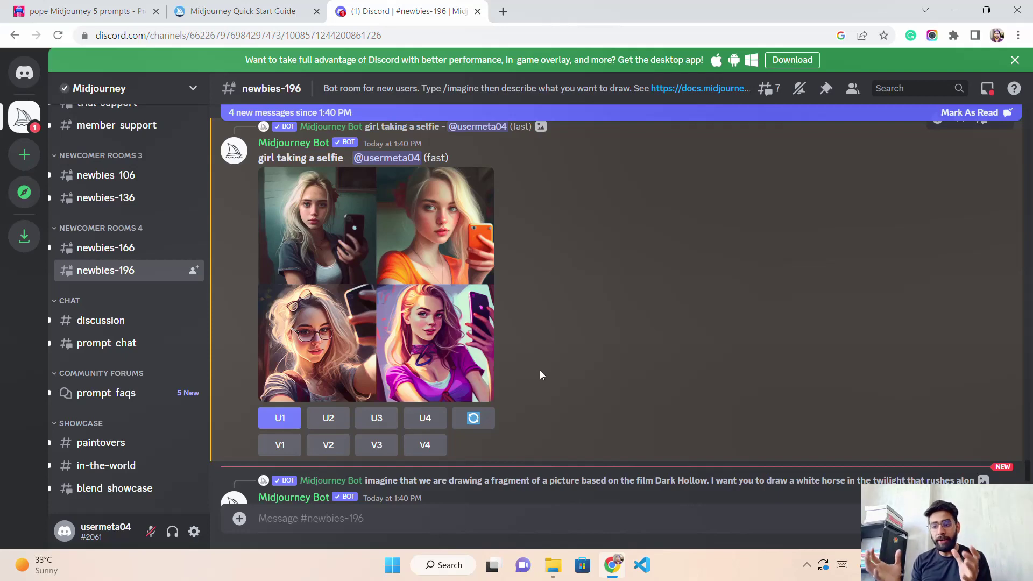
{"action": "scroll", "coordinate": [519, 380], "scroll_direction": "down", "scroll_amount": 10}
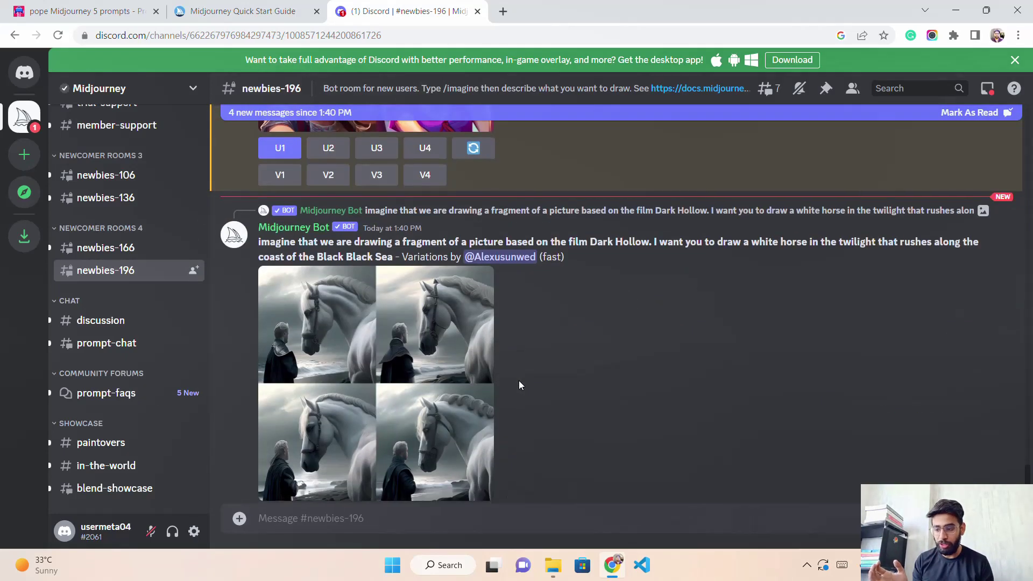
{"action": "scroll", "coordinate": [544, 381], "scroll_direction": "down", "scroll_amount": 1}
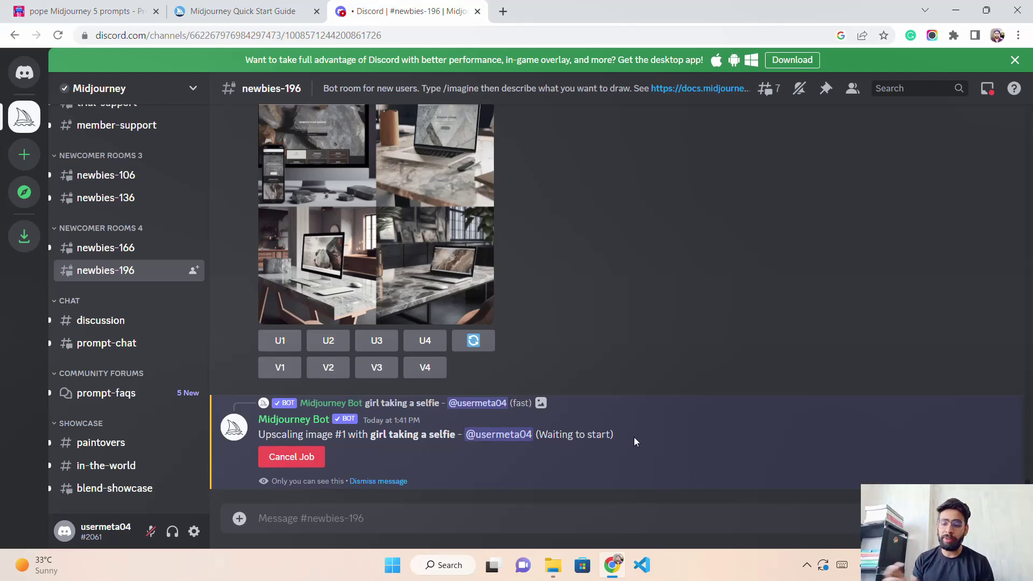
{"action": "scroll", "coordinate": [767, 418], "scroll_direction": "up", "scroll_amount": 10}
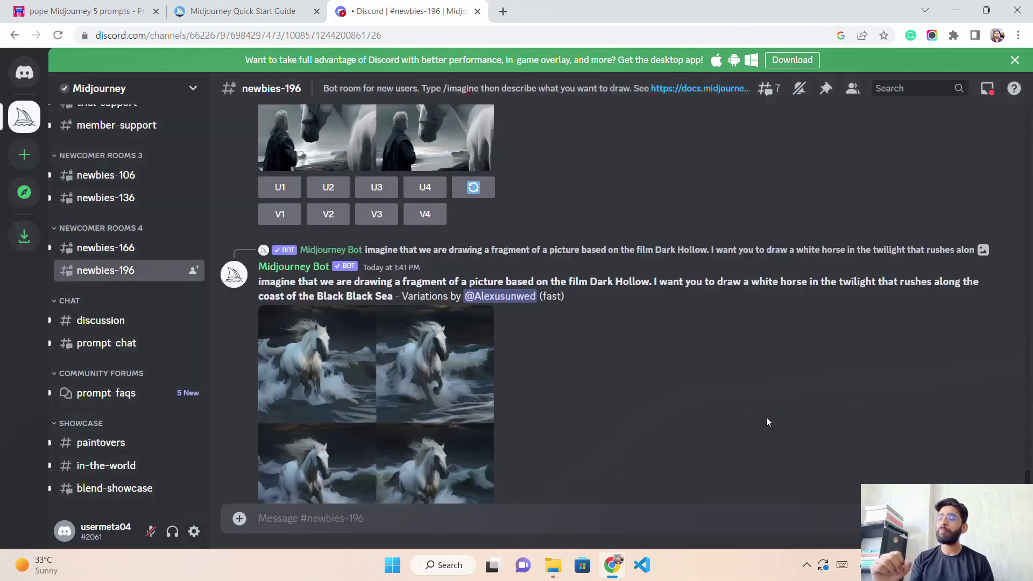
{"action": "scroll", "coordinate": [451, 373], "scroll_direction": "up", "scroll_amount": 3}
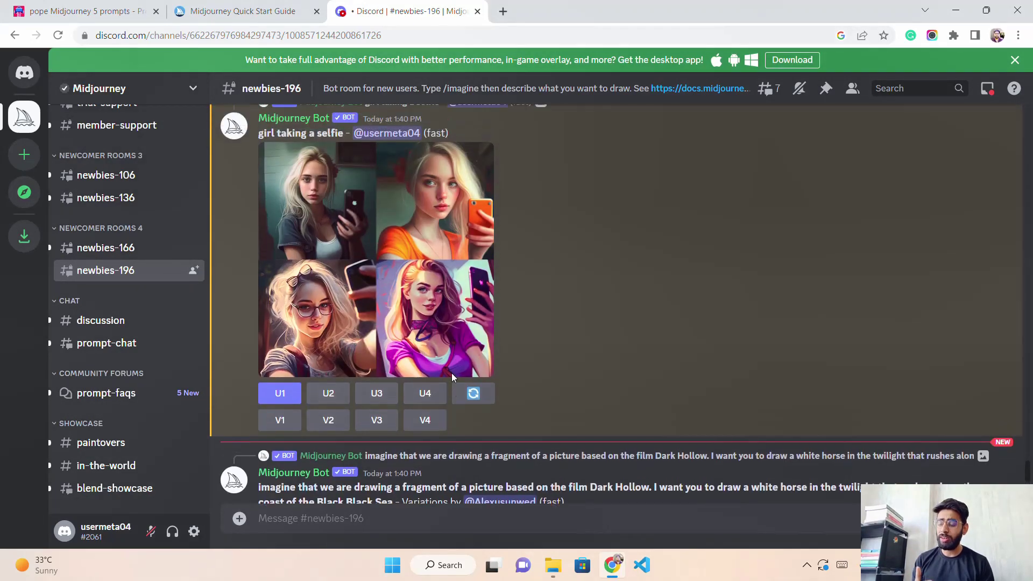
{"action": "scroll", "coordinate": [541, 385], "scroll_direction": "down", "scroll_amount": 1}
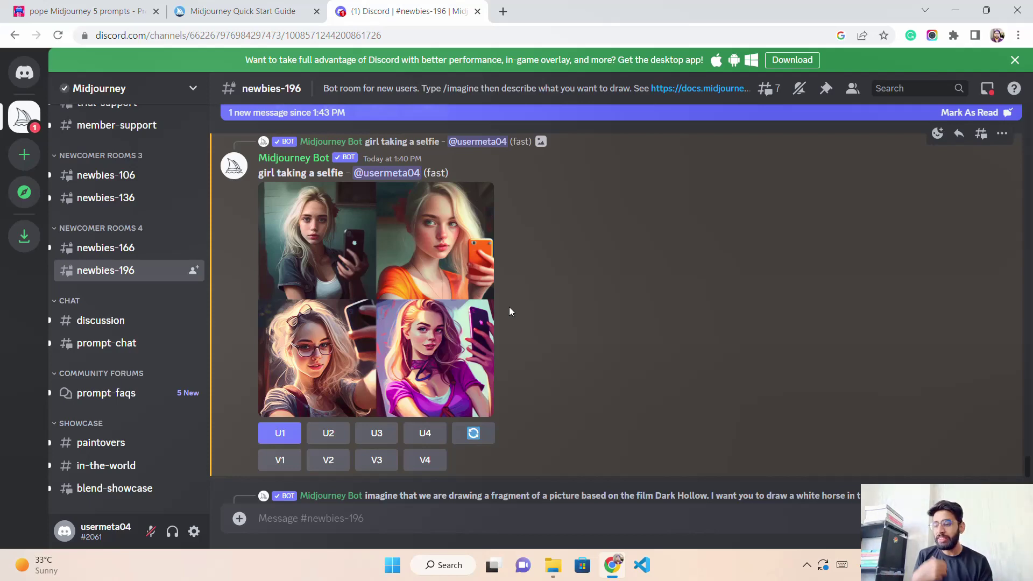
{"action": "scroll", "coordinate": [532, 309], "scroll_direction": "down", "scroll_amount": 7}
{"action": "scroll", "coordinate": [527, 319], "scroll_direction": "down", "scroll_amount": 15}
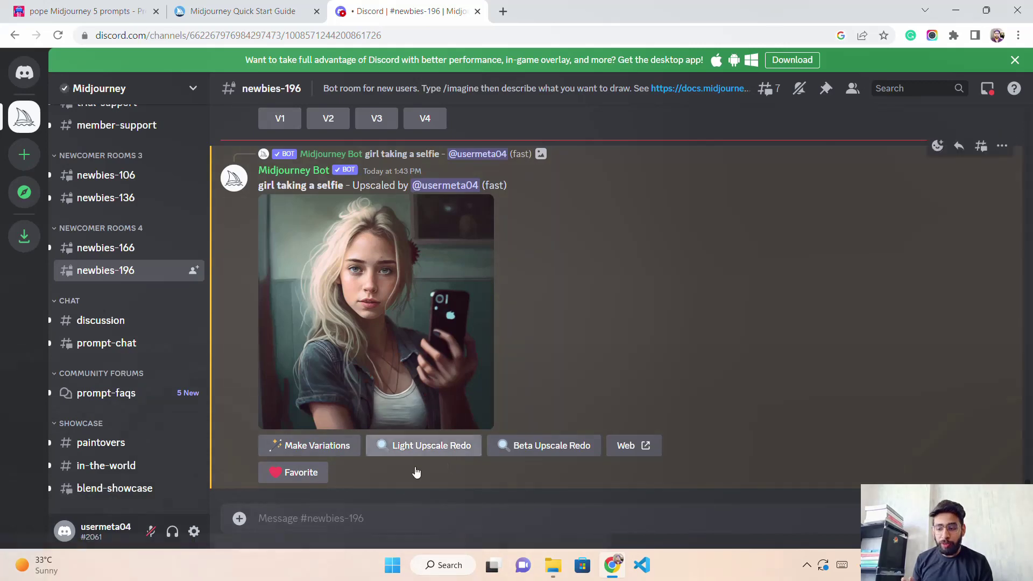
Save the enlarged upscaled selfie as a PNG image in the Pictures folder and close the preview
{"action": "left_click", "coordinate": [444, 332]}
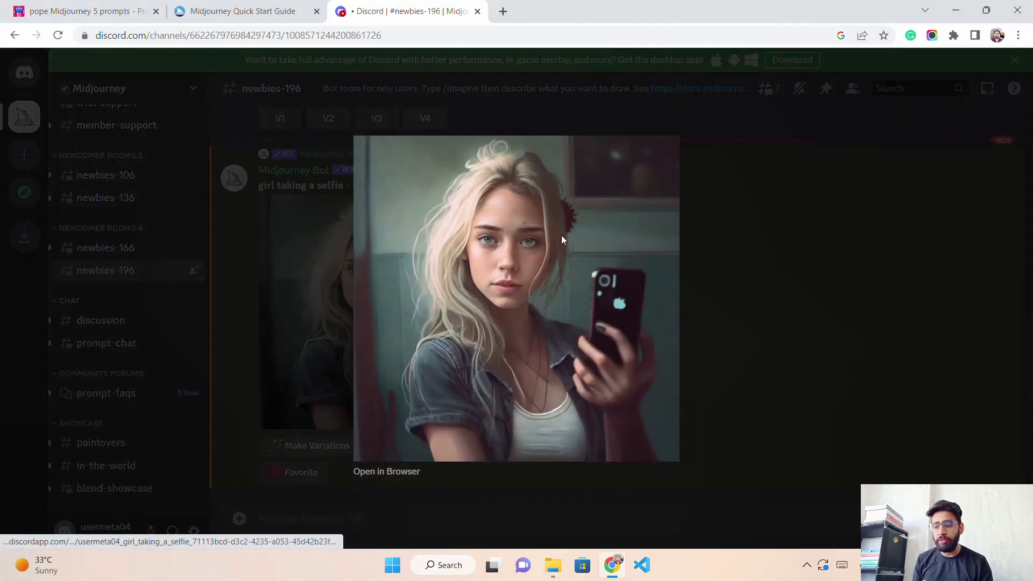
{"action": "right_click", "coordinate": [561, 234]}
{"action": "left_click", "coordinate": [612, 262]}
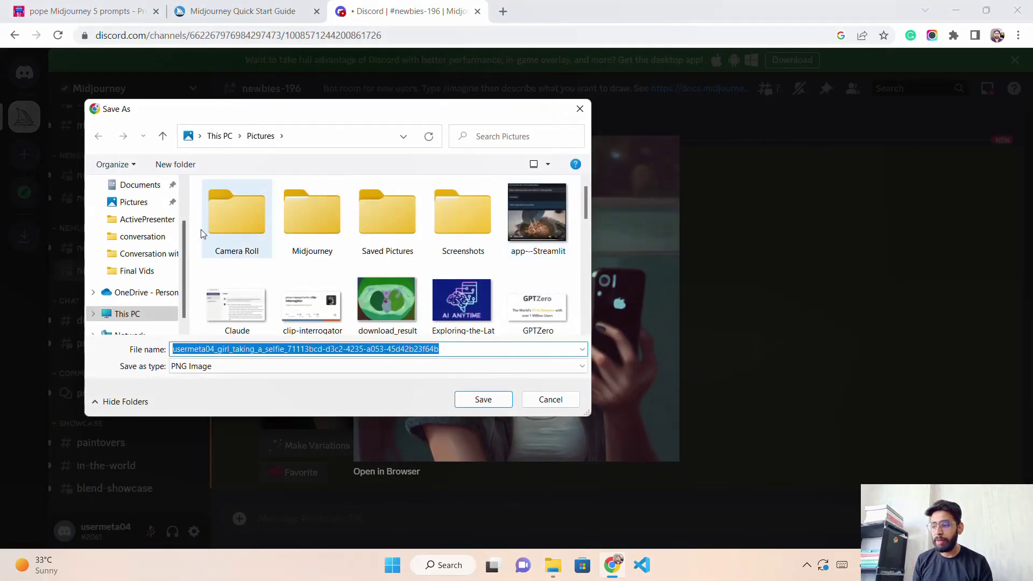
{"action": "left_click", "coordinate": [132, 203]}
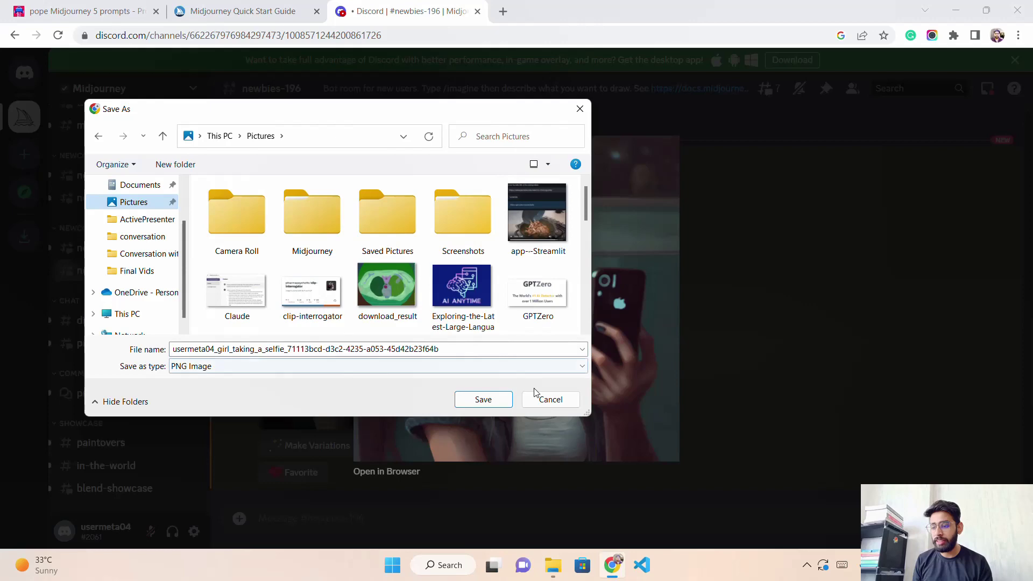
{"action": "left_click", "coordinate": [483, 400]}
{"action": "left_click", "coordinate": [834, 305]}
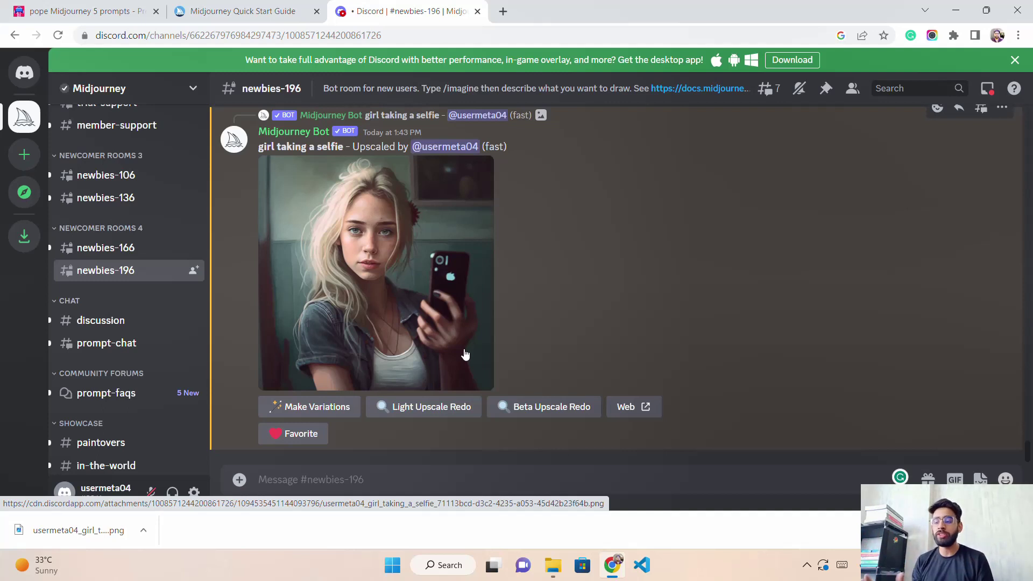
Make variations of the upscaled selfie image and examine the resulting grid beside the original one
{"action": "left_click", "coordinate": [334, 406]}
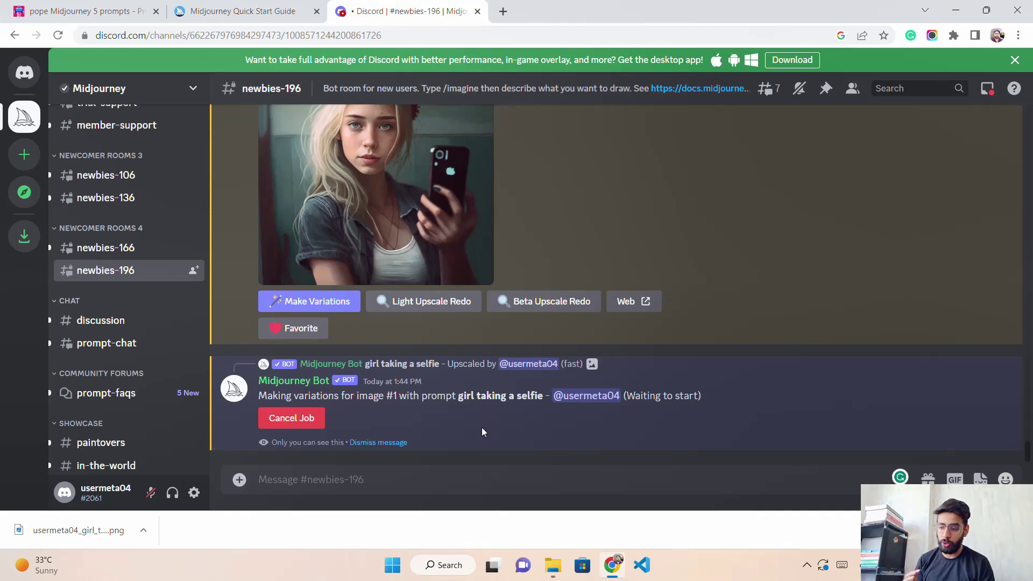
{"action": "scroll", "coordinate": [483, 427], "scroll_direction": "up", "scroll_amount": 2}
{"action": "scroll", "coordinate": [480, 428], "scroll_direction": "down", "scroll_amount": 2}
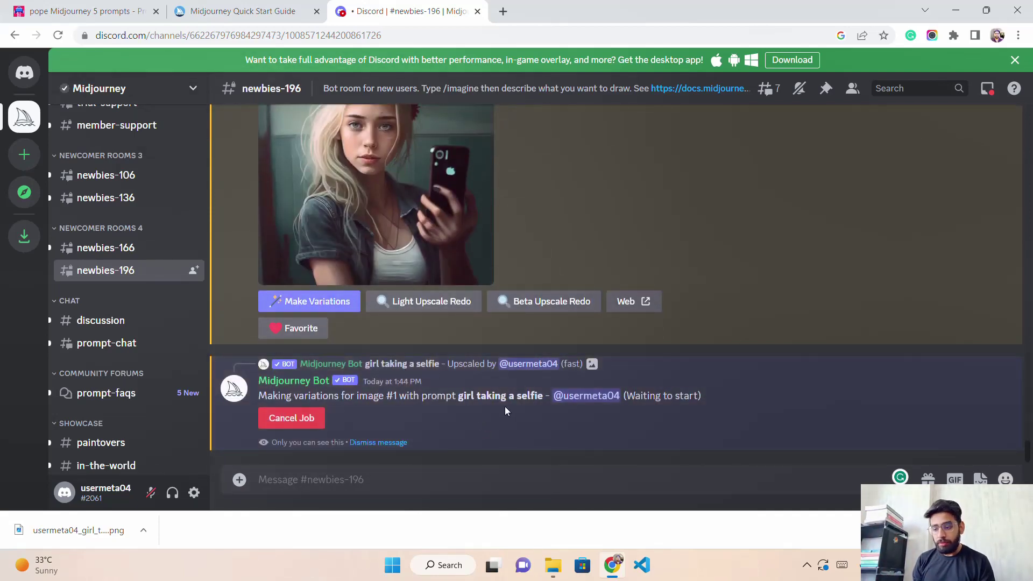
{"action": "scroll", "coordinate": [505, 408], "scroll_direction": "up", "scroll_amount": 10}
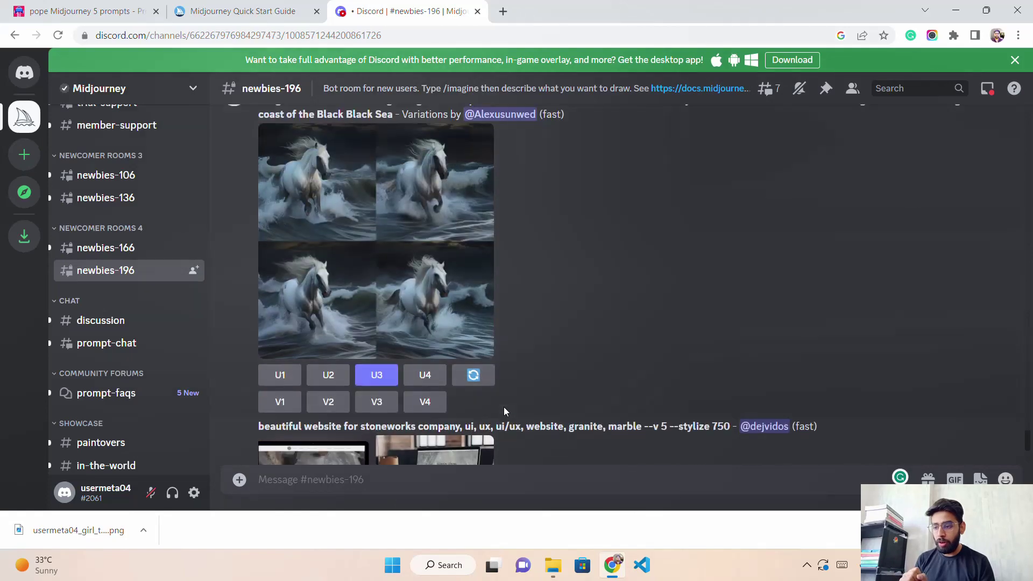
{"action": "scroll", "coordinate": [504, 406], "scroll_direction": "up", "scroll_amount": 10}
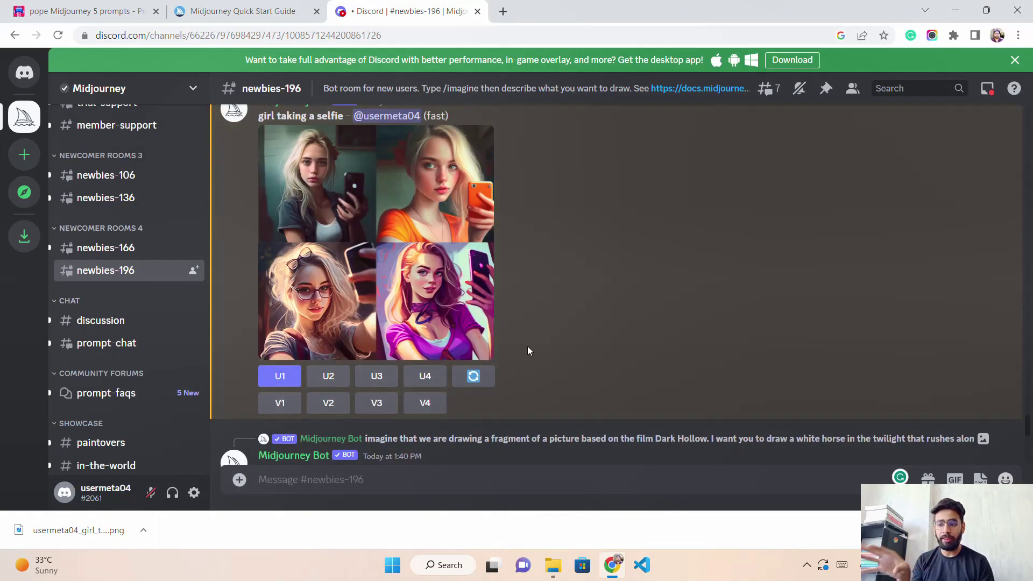
{"action": "scroll", "coordinate": [556, 314], "scroll_direction": "down", "scroll_amount": 10}
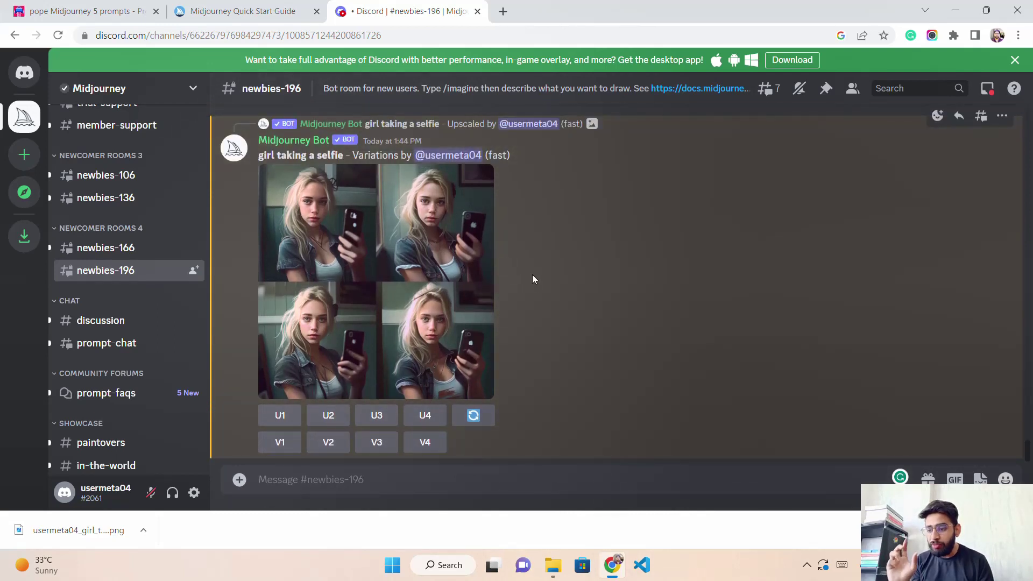
{"action": "scroll", "coordinate": [522, 297], "scroll_direction": "up", "scroll_amount": 1}
{"action": "scroll", "coordinate": [590, 269], "scroll_direction": "down", "scroll_amount": 1}
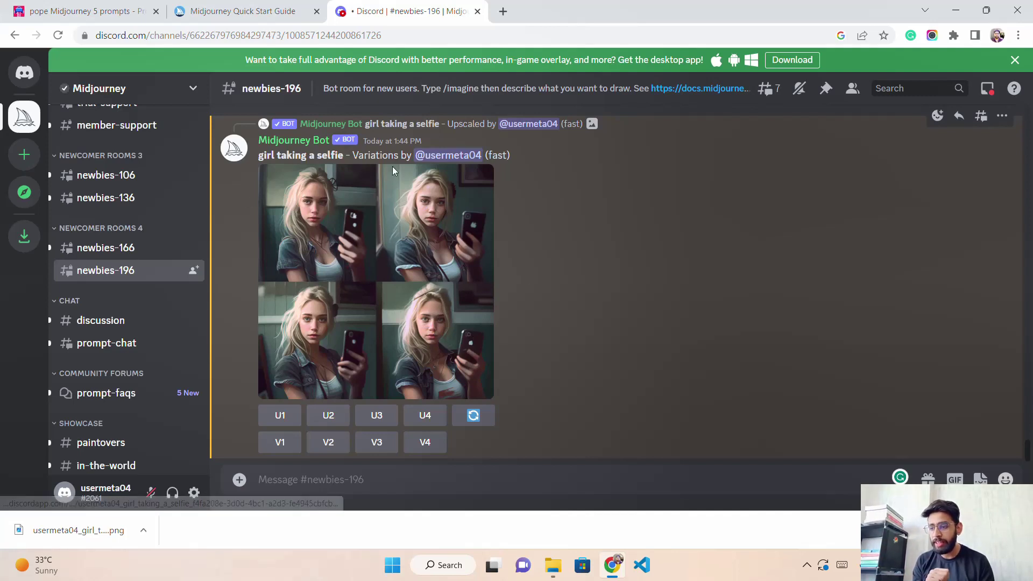
{"action": "scroll", "coordinate": [412, 252], "scroll_direction": "down", "scroll_amount": 1}
{"action": "scroll", "coordinate": [451, 273], "scroll_direction": "up", "scroll_amount": 1}
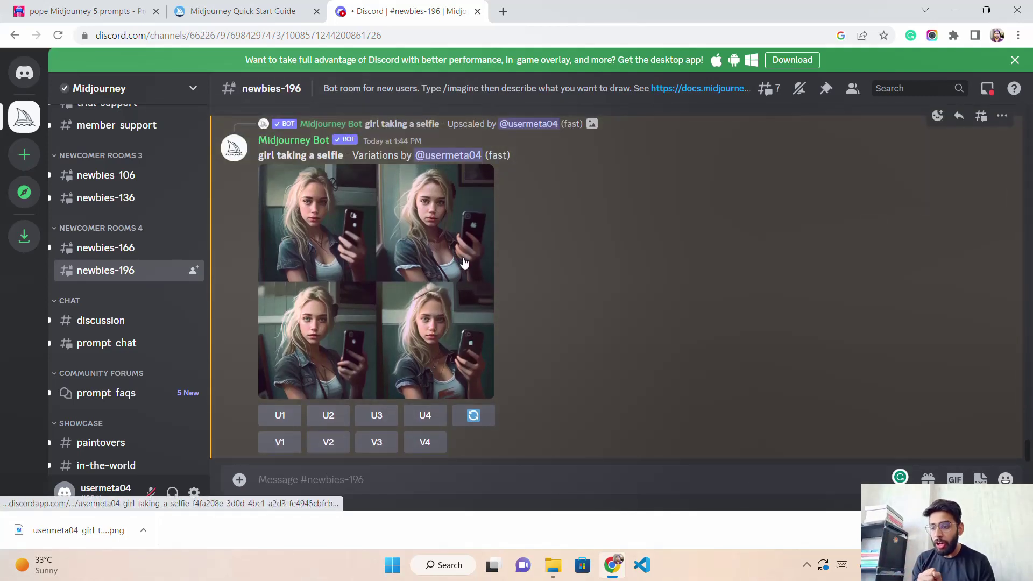
Generate variations of the second image, with the orange phone, from the regenerated selfie grid
{"action": "scroll", "coordinate": [450, 313], "scroll_direction": "up", "scroll_amount": 8}
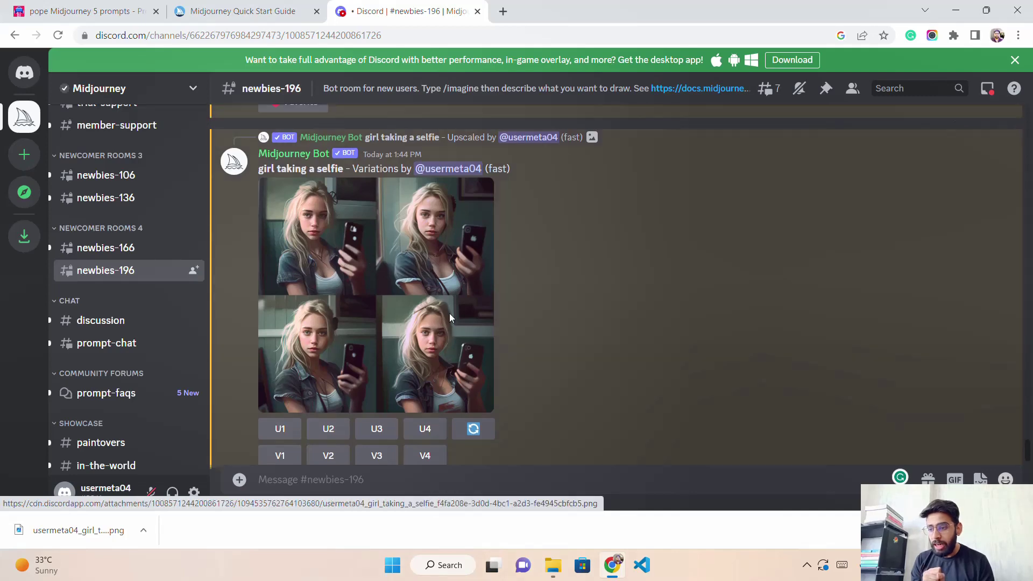
{"action": "scroll", "coordinate": [450, 313], "scroll_direction": "up", "scroll_amount": 10}
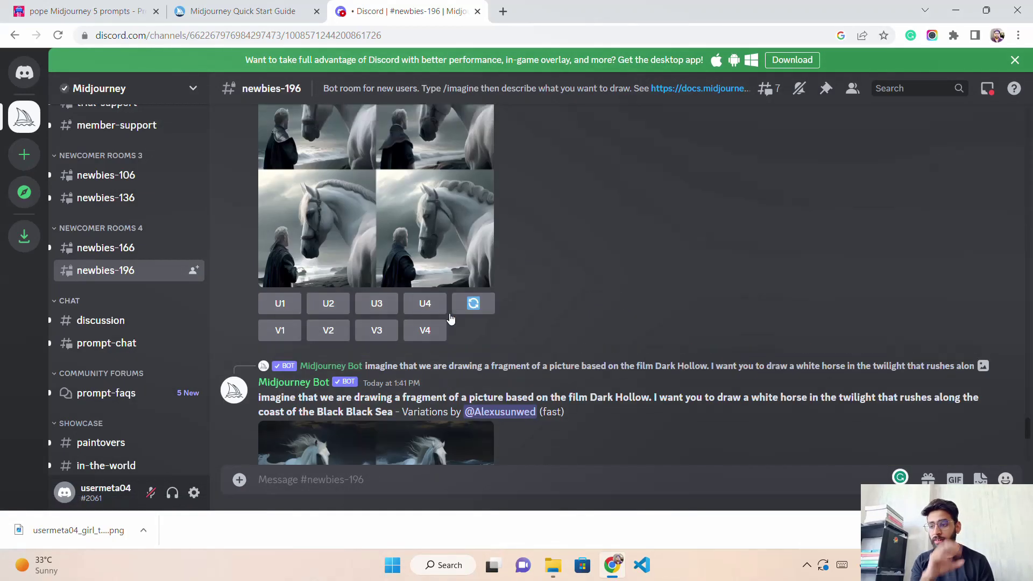
{"action": "scroll", "coordinate": [450, 314], "scroll_direction": "up", "scroll_amount": 5}
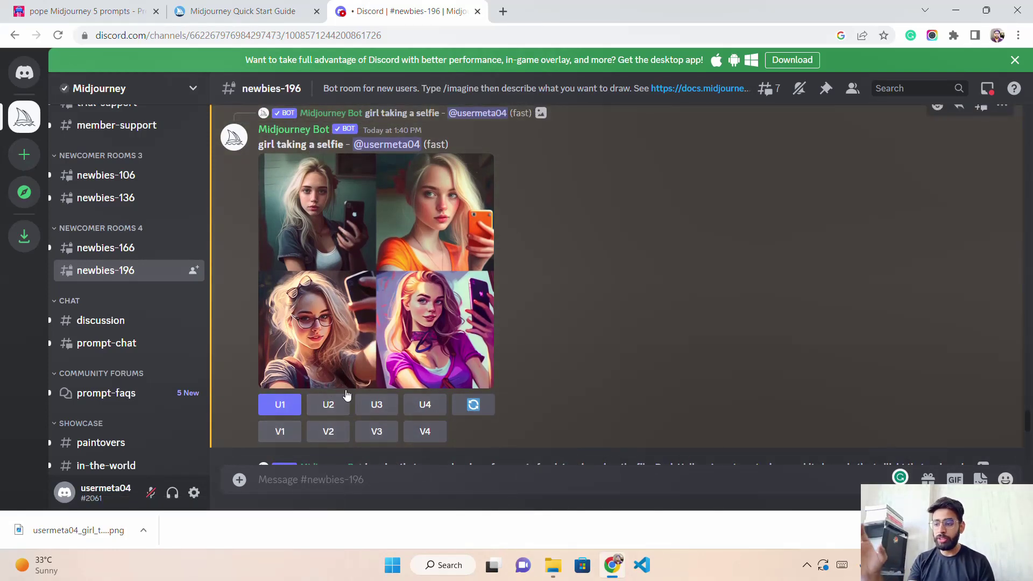
{"action": "left_click", "coordinate": [328, 432]}
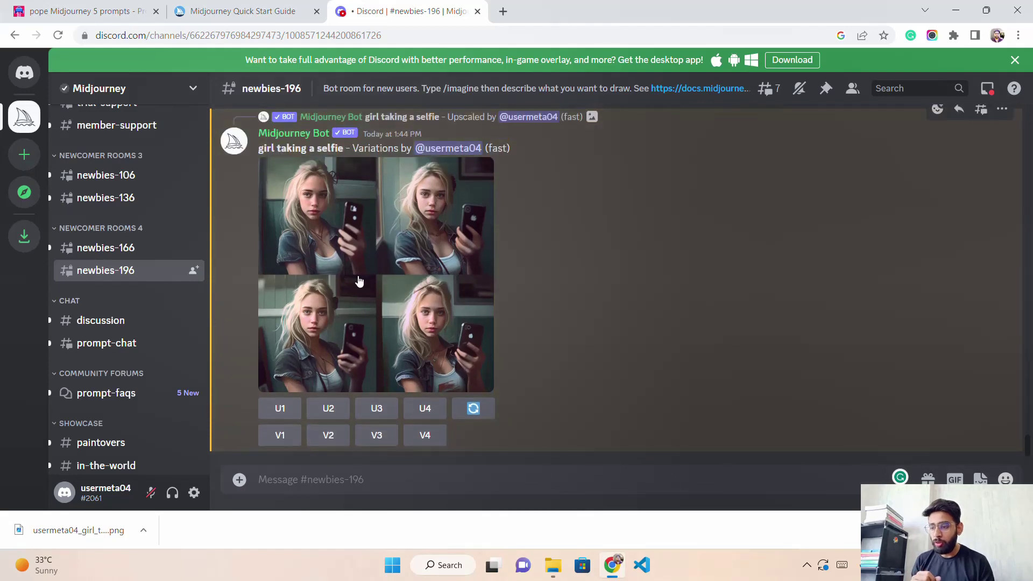
Inspect the upscaled selfie's variation grid enlarged, close the preview, and upscale its fourth image
{"action": "left_click", "coordinate": [359, 281]}
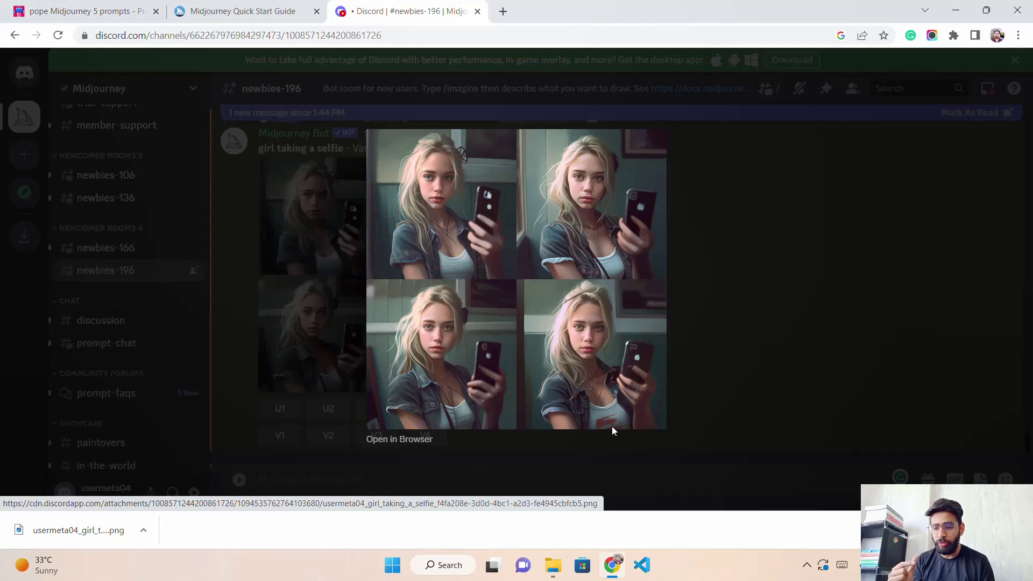
{"action": "left_click", "coordinate": [669, 349]}
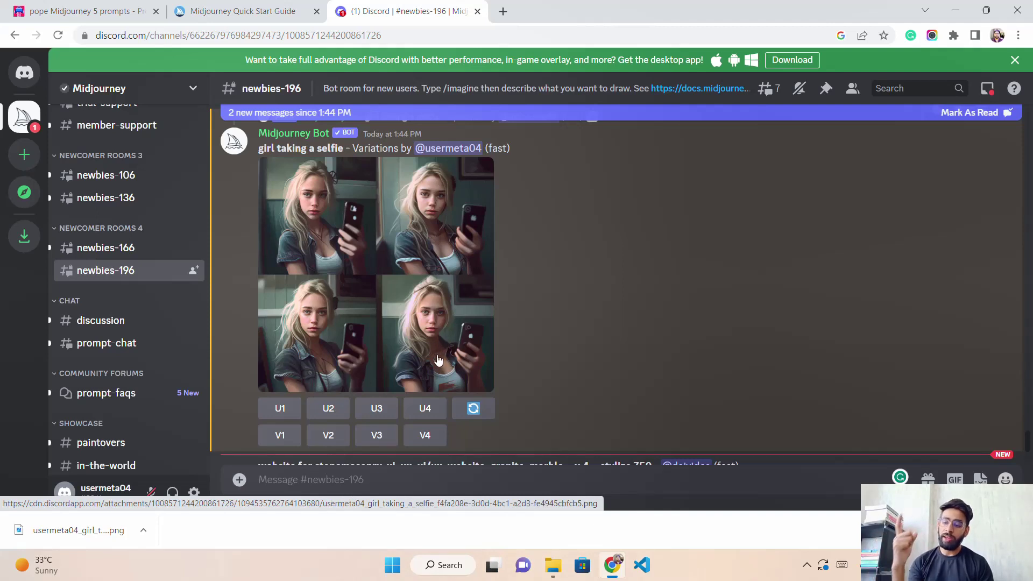
{"action": "left_click", "coordinate": [429, 409]}
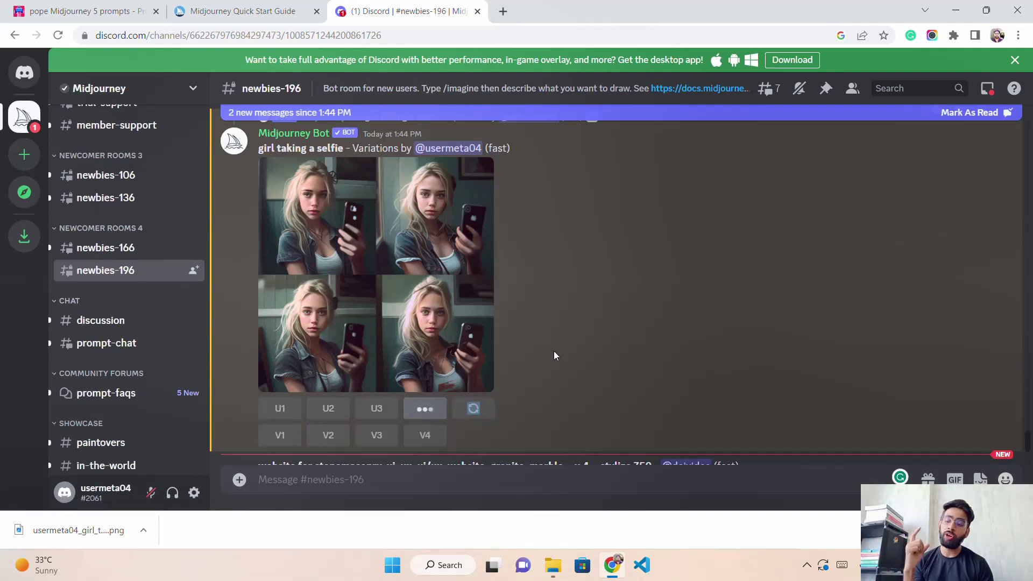
{"action": "scroll", "coordinate": [556, 374], "scroll_direction": "down", "scroll_amount": 8}
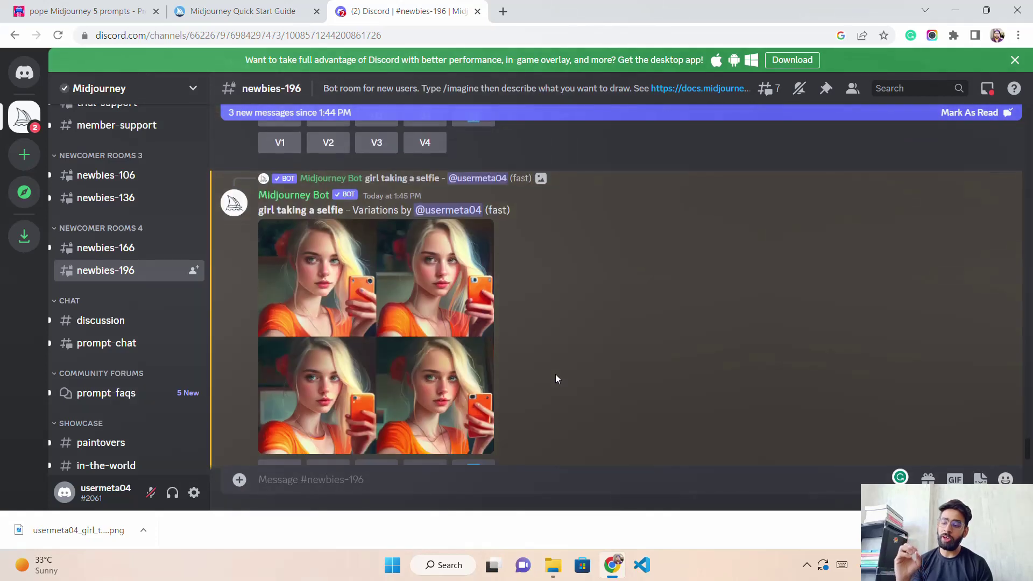
{"action": "scroll", "coordinate": [471, 410], "scroll_direction": "up", "scroll_amount": 1}
{"action": "scroll", "coordinate": [473, 409], "scroll_direction": "up", "scroll_amount": 5}
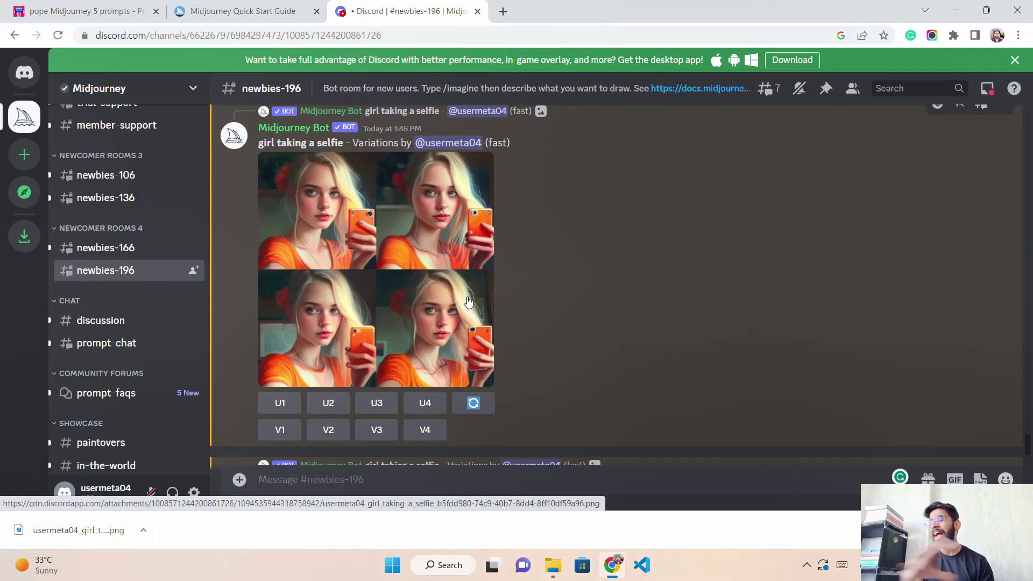
Monitor the channel for the upscale of the variation grid's fourth selfie image, reviewing the earlier selfie grids meanwhile
{"action": "scroll", "coordinate": [526, 316], "scroll_direction": "down", "scroll_amount": 7}
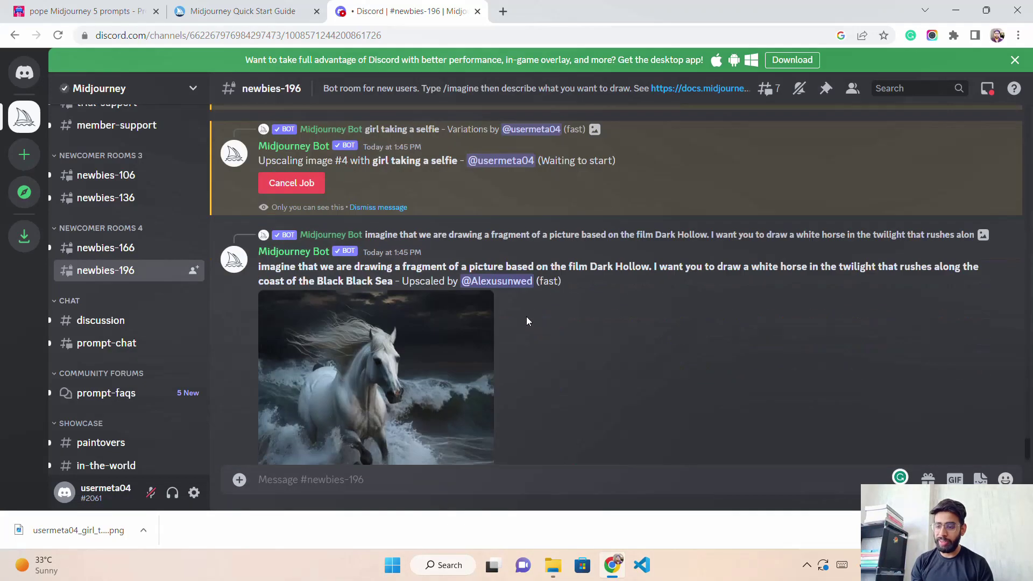
{"action": "scroll", "coordinate": [529, 327], "scroll_direction": "up", "scroll_amount": 5}
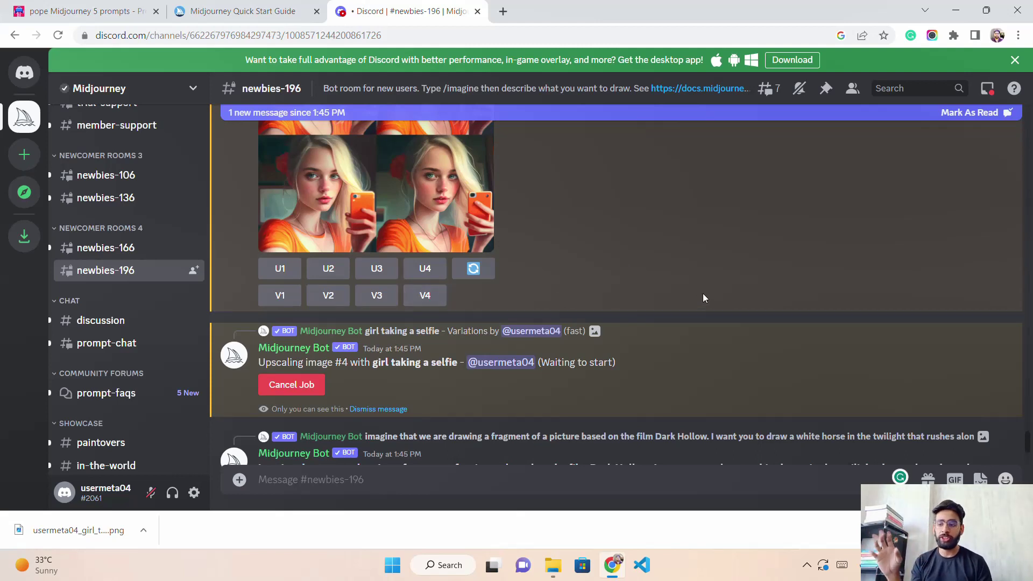
{"action": "scroll", "coordinate": [716, 323], "scroll_direction": "down", "scroll_amount": 10}
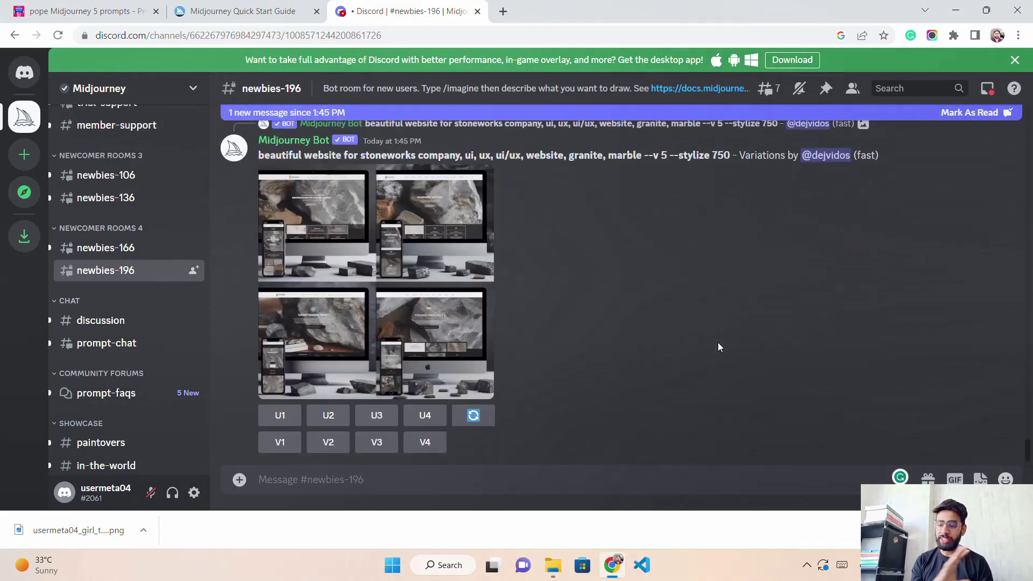
{"action": "scroll", "coordinate": [704, 366], "scroll_direction": "up", "scroll_amount": 10}
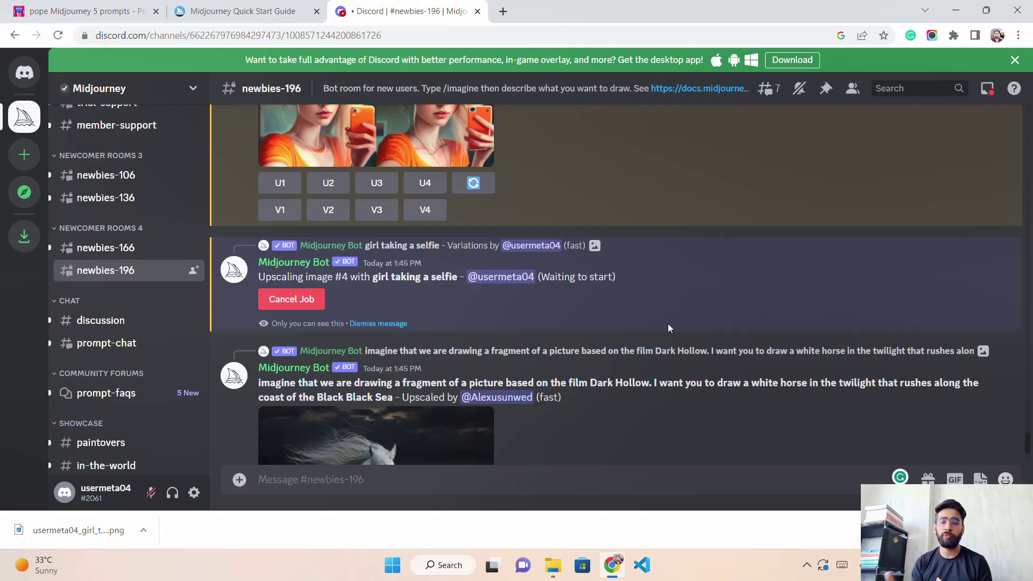
{"action": "scroll", "coordinate": [670, 338], "scroll_direction": "down", "scroll_amount": 10}
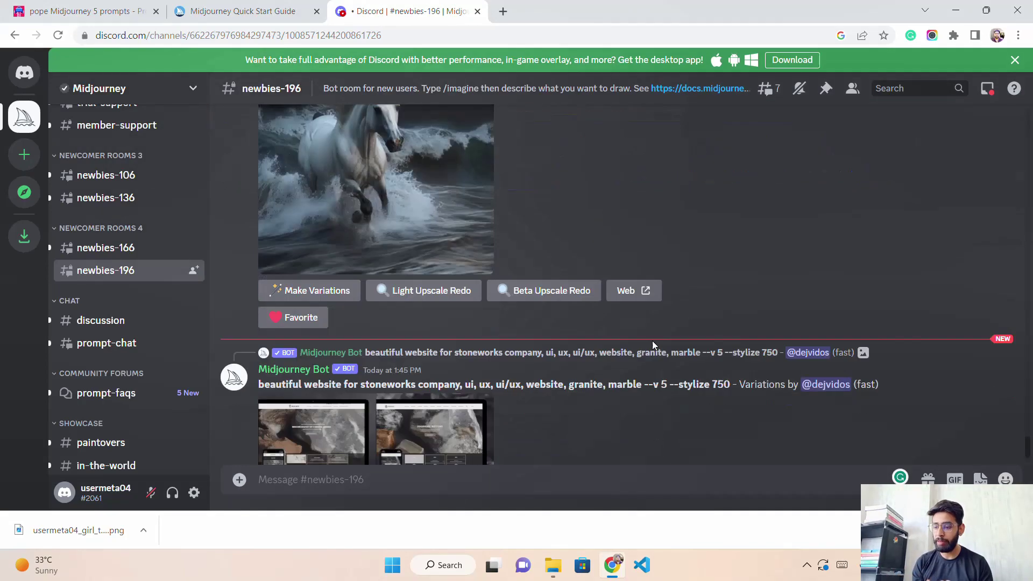
{"action": "scroll", "coordinate": [657, 372], "scroll_direction": "up", "scroll_amount": 15}
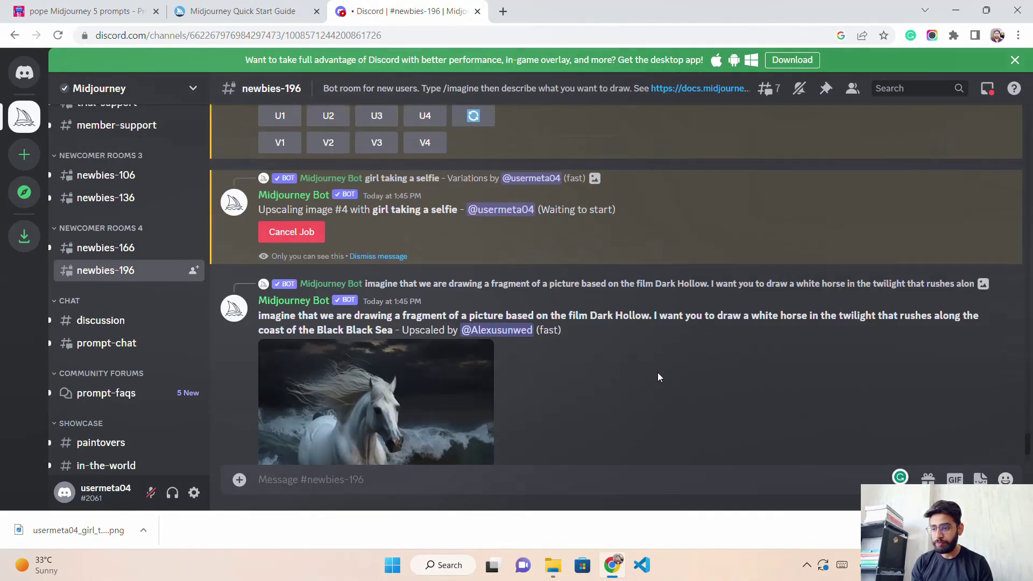
{"action": "scroll", "coordinate": [658, 376], "scroll_direction": "up", "scroll_amount": 10}
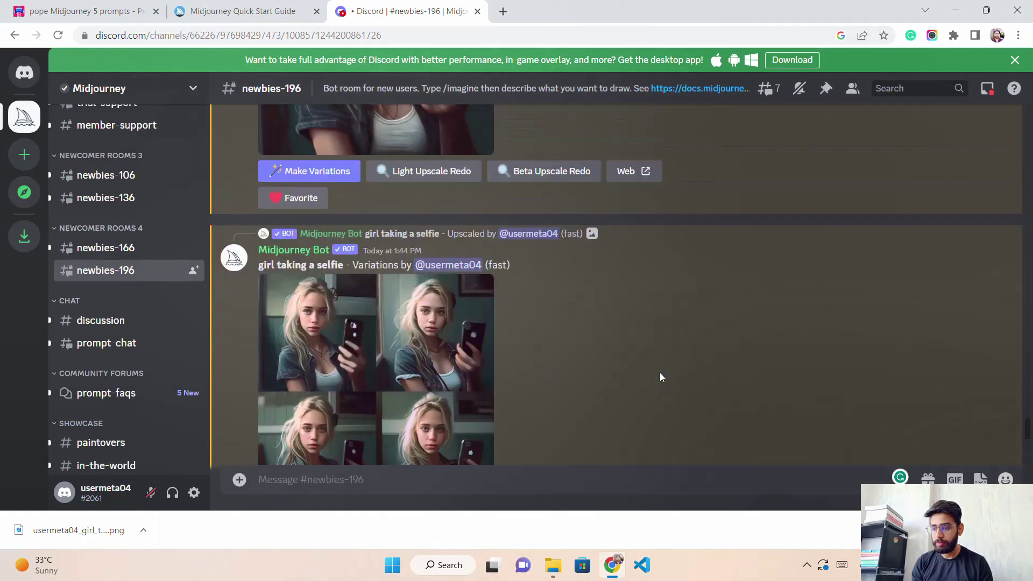
{"action": "scroll", "coordinate": [659, 372], "scroll_direction": "down", "scroll_amount": 15}
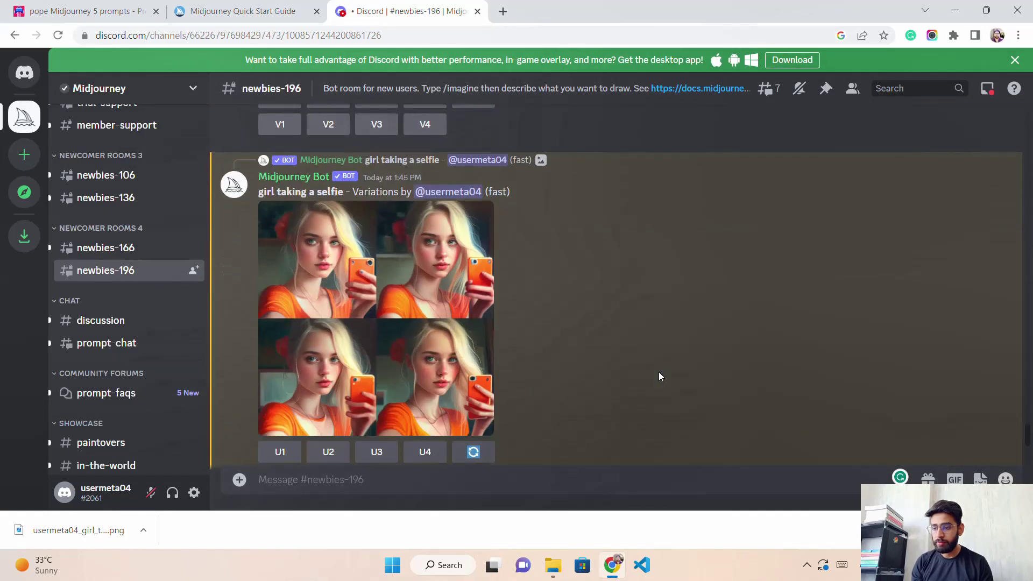
{"action": "scroll", "coordinate": [658, 377], "scroll_direction": "down", "scroll_amount": 8}
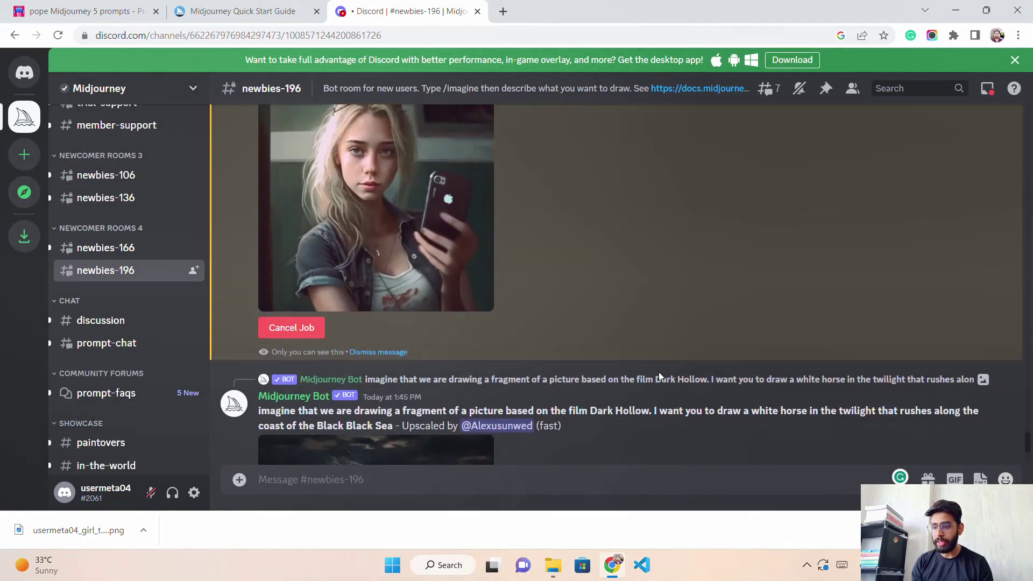
{"action": "scroll", "coordinate": [658, 379], "scroll_direction": "up", "scroll_amount": 2}
{"action": "scroll", "coordinate": [646, 380], "scroll_direction": "up", "scroll_amount": 1}
{"action": "scroll", "coordinate": [633, 383], "scroll_direction": "down", "scroll_amount": 2}
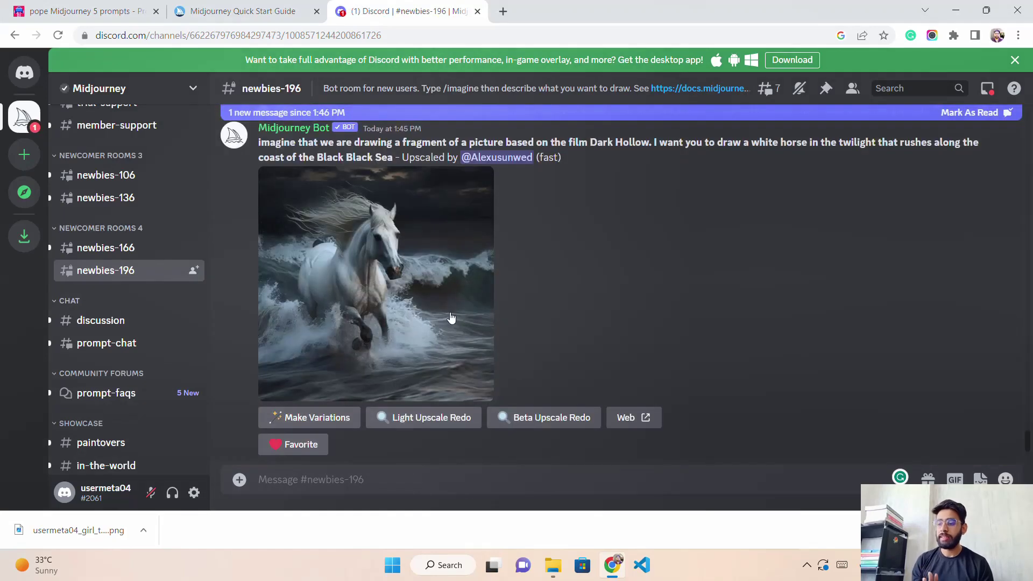
{"action": "scroll", "coordinate": [501, 366], "scroll_direction": "down", "scroll_amount": 10}
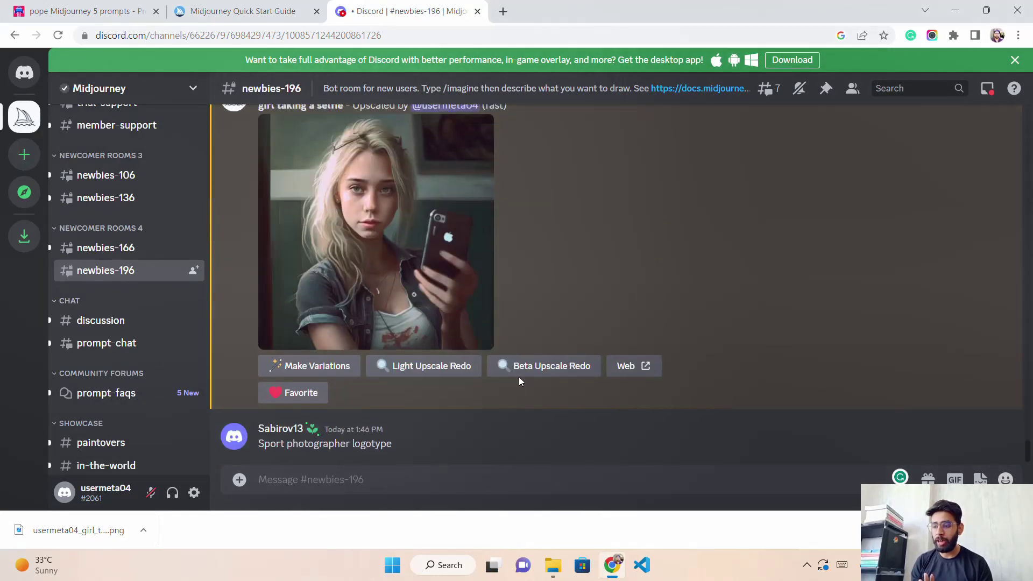
{"action": "scroll", "coordinate": [519, 377], "scroll_direction": "up", "scroll_amount": 3}
{"action": "scroll", "coordinate": [409, 339], "scroll_direction": "down", "scroll_amount": 4}
Enlarge the newly upscaled selfie, save it as a PNG image in the Pictures folder, and close the preview
{"action": "left_click", "coordinate": [370, 262]}
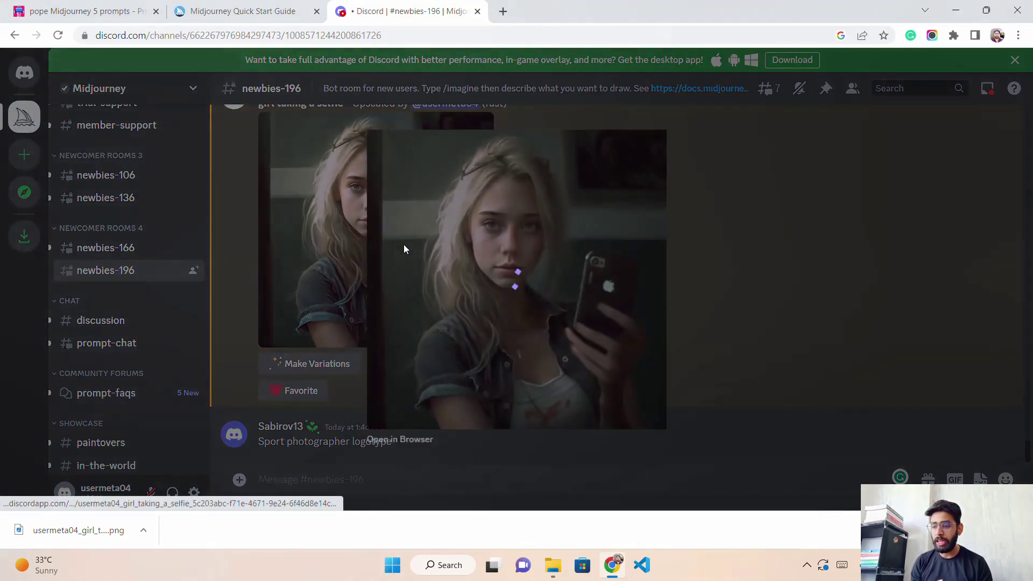
{"action": "right_click", "coordinate": [544, 220]}
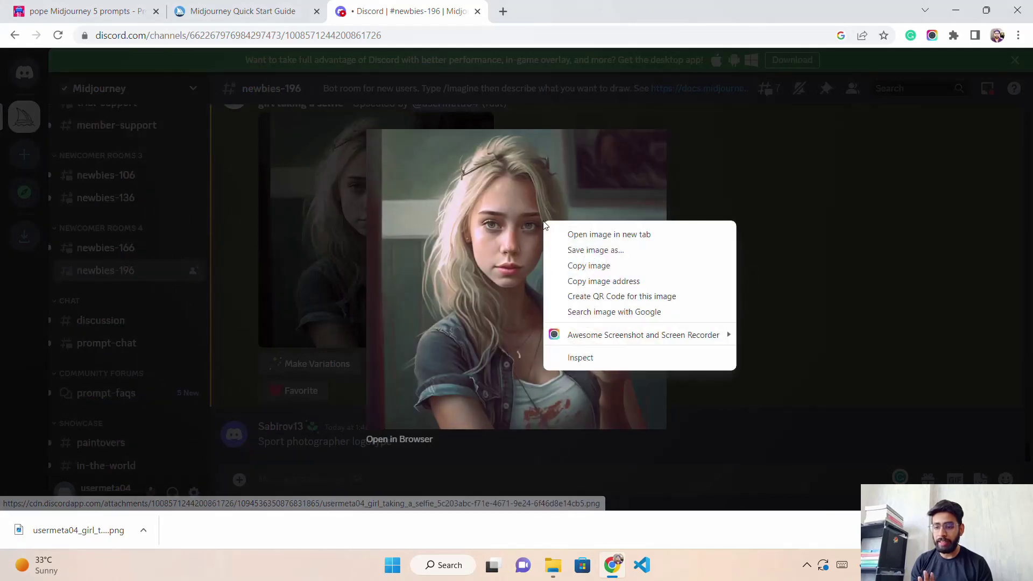
{"action": "left_click", "coordinate": [575, 254]}
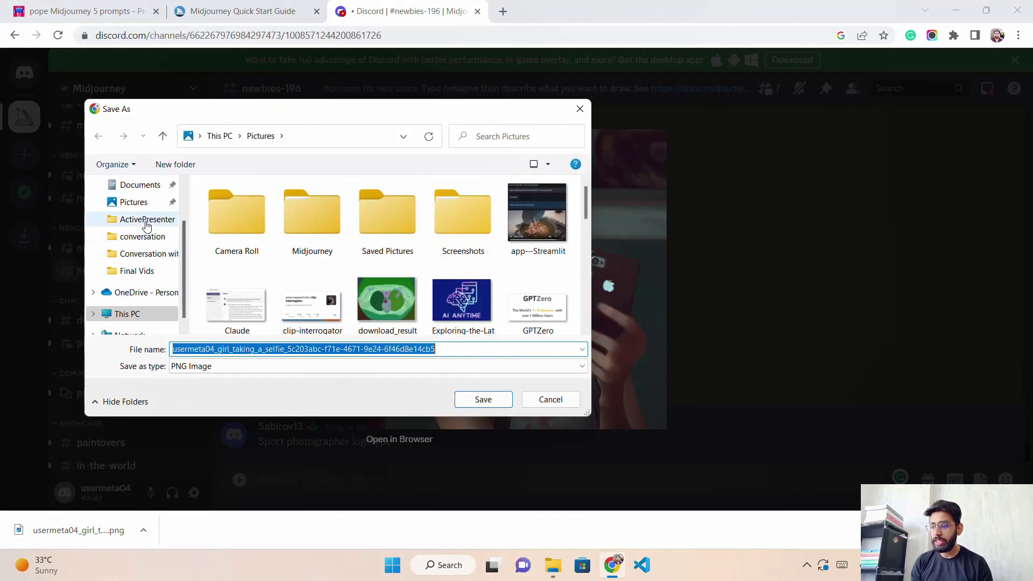
{"action": "left_click", "coordinate": [139, 204]}
{"action": "left_click", "coordinate": [470, 401]}
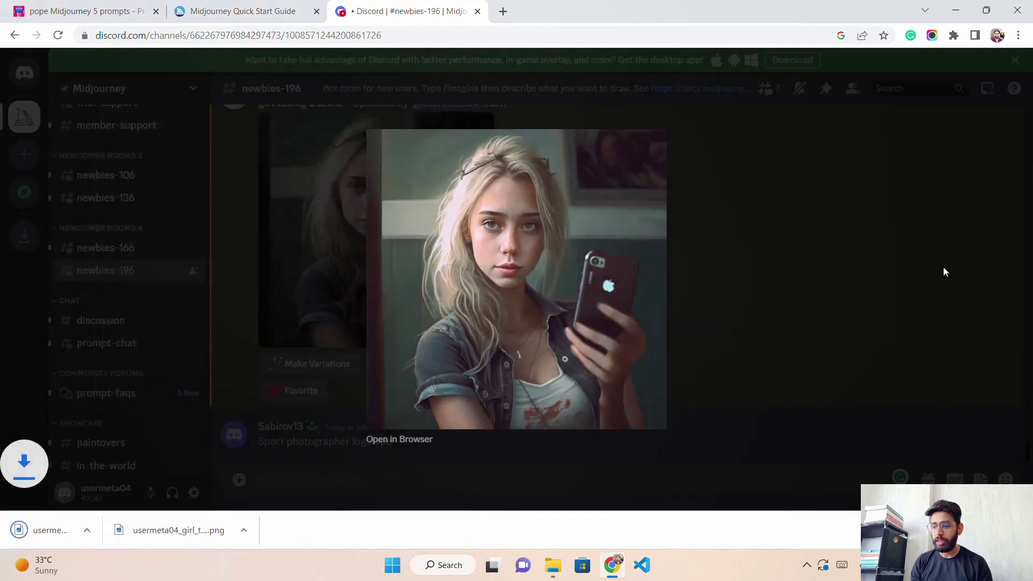
{"action": "left_click", "coordinate": [939, 266]}
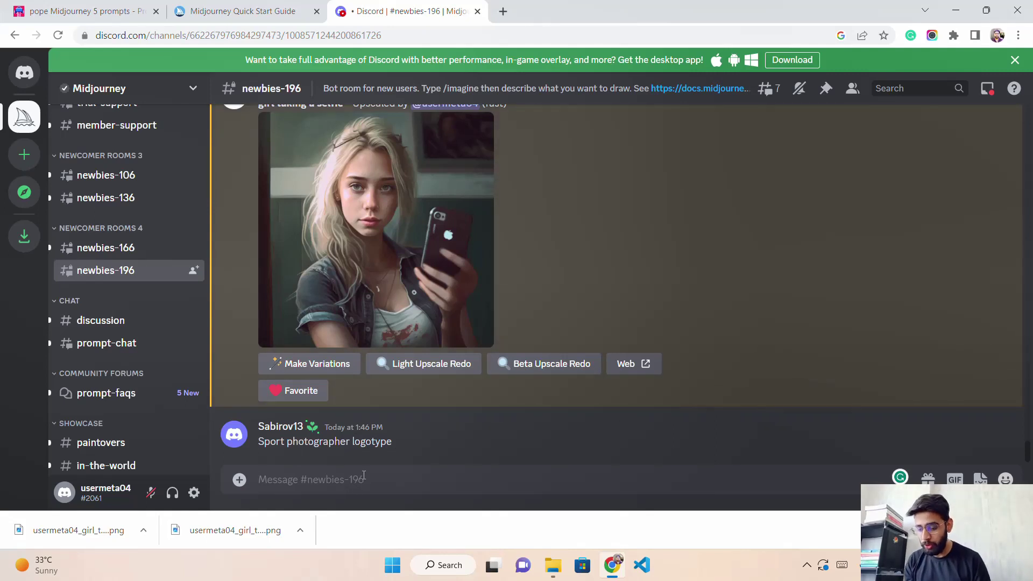
Begin an /imagine command with the prompt "girl taking a selife, in the background godzilla is destroying s city,"
{"action": "type", "text": "/imagin"}
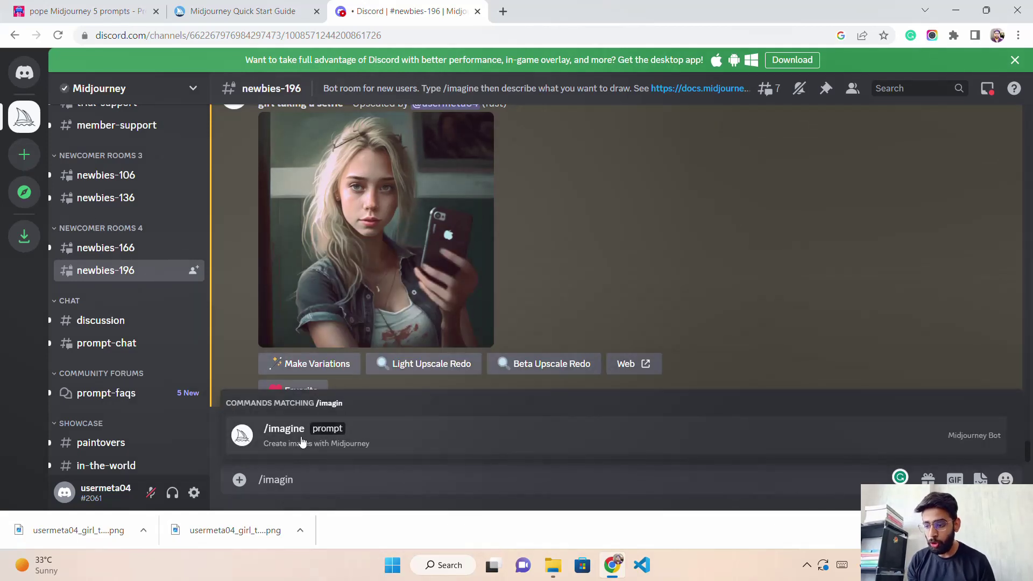
{"action": "left_click", "coordinate": [362, 444]}
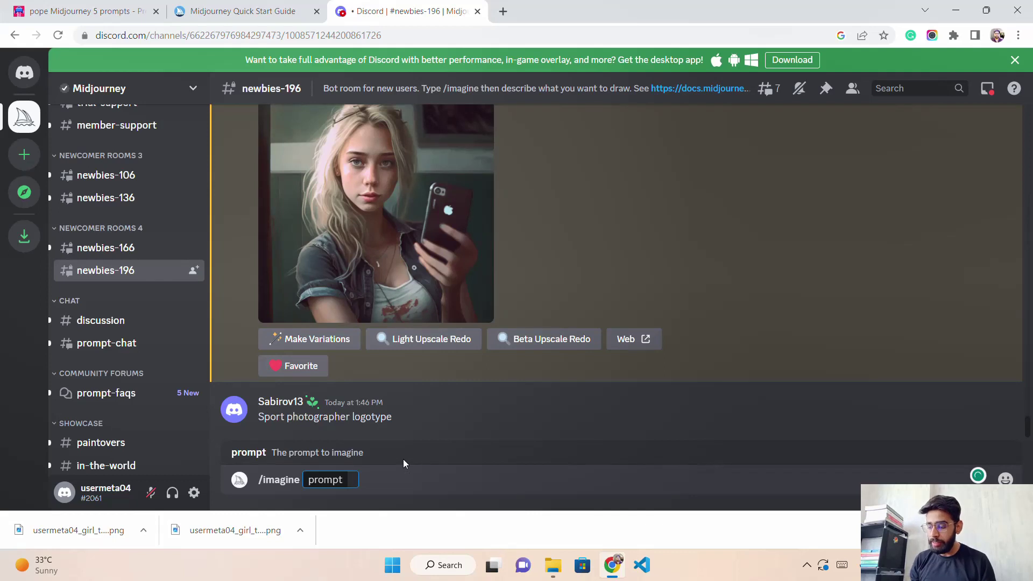
{"action": "type", "text": "girl taking a s"}
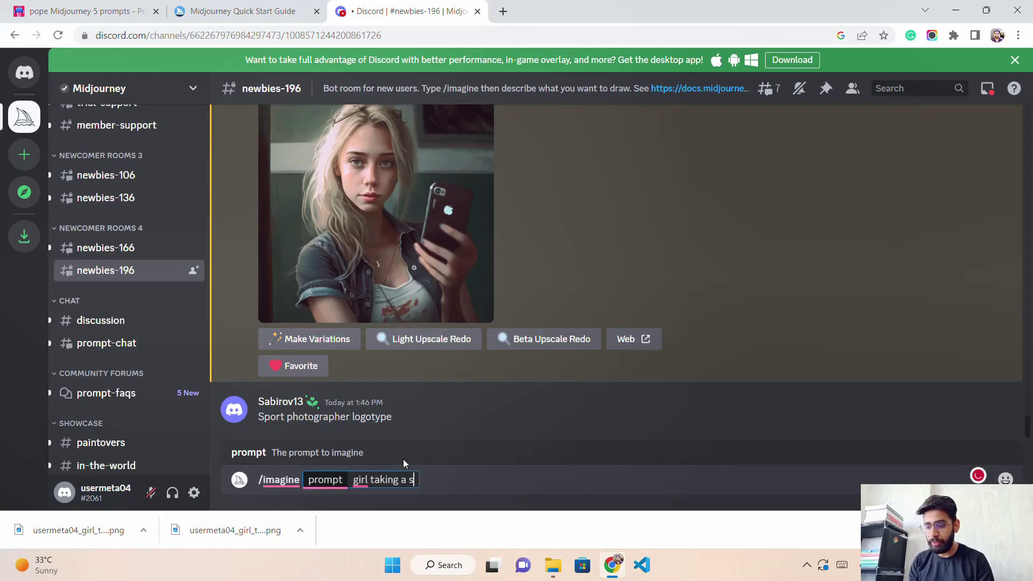
{"action": "type", "text": "elife,"}
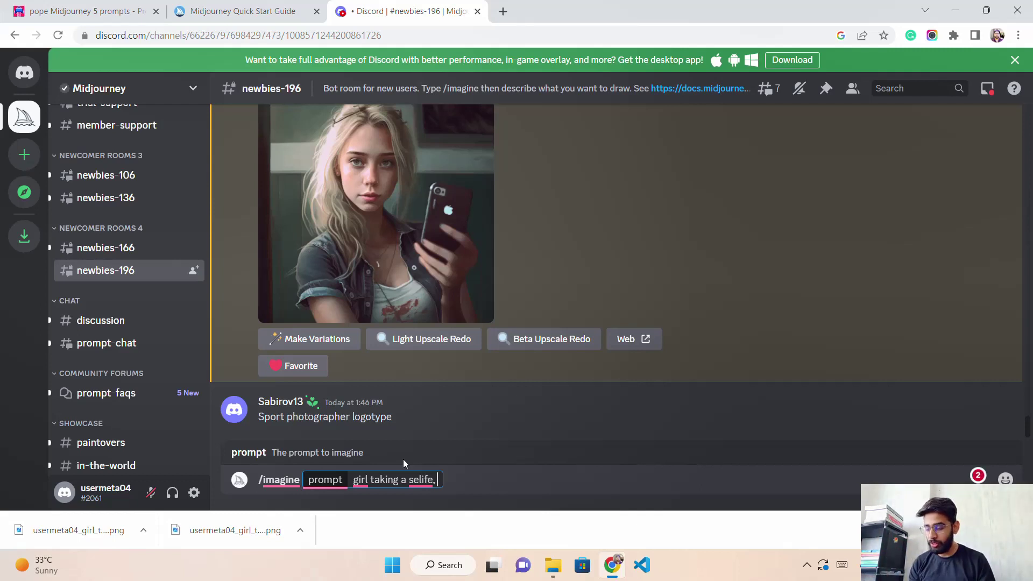
{"action": "type", "text": "in "}
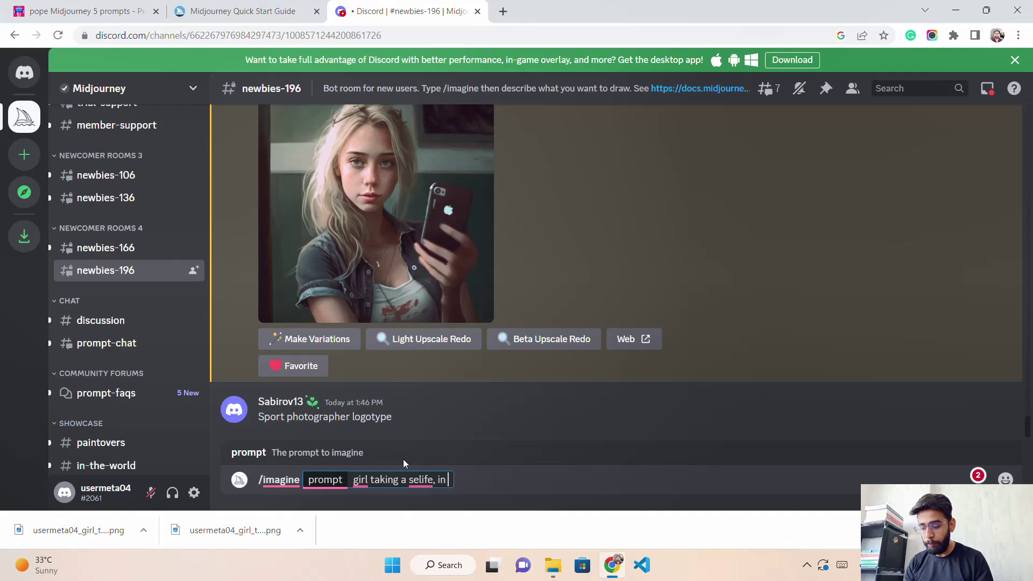
{"action": "type", "text": "the bac"}
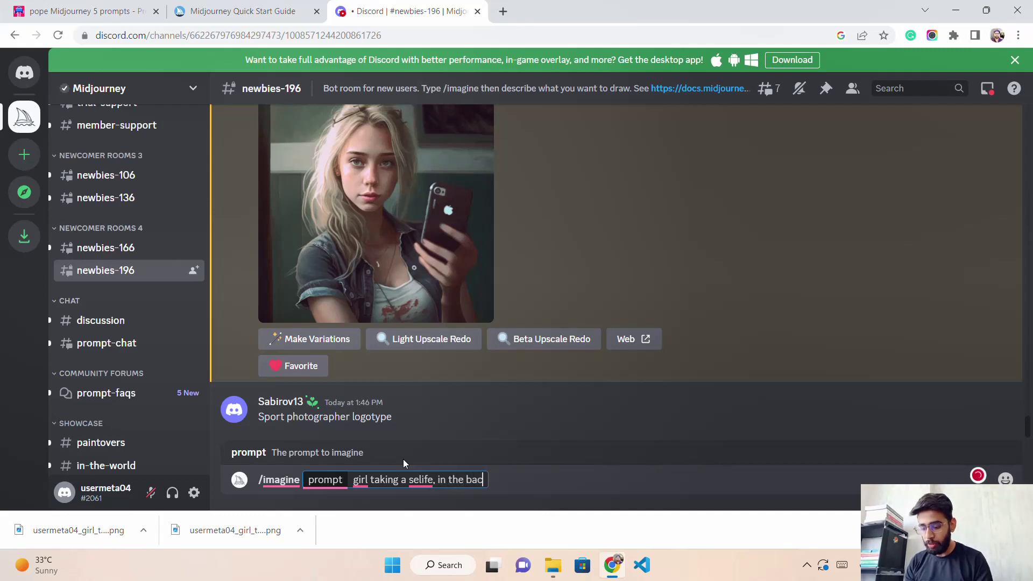
{"action": "type", "text": "kground "}
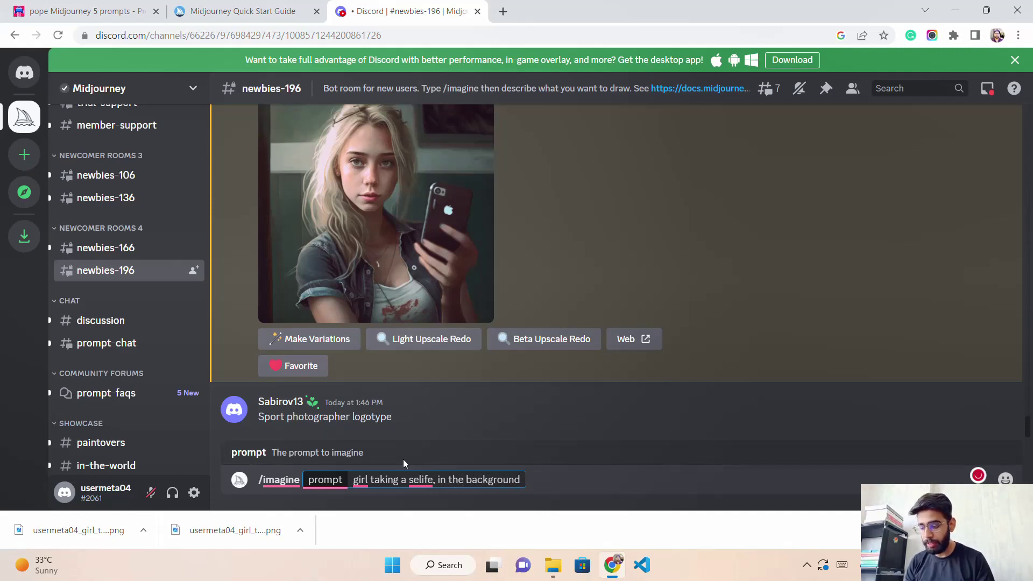
{"action": "type", "text": "godzilla"}
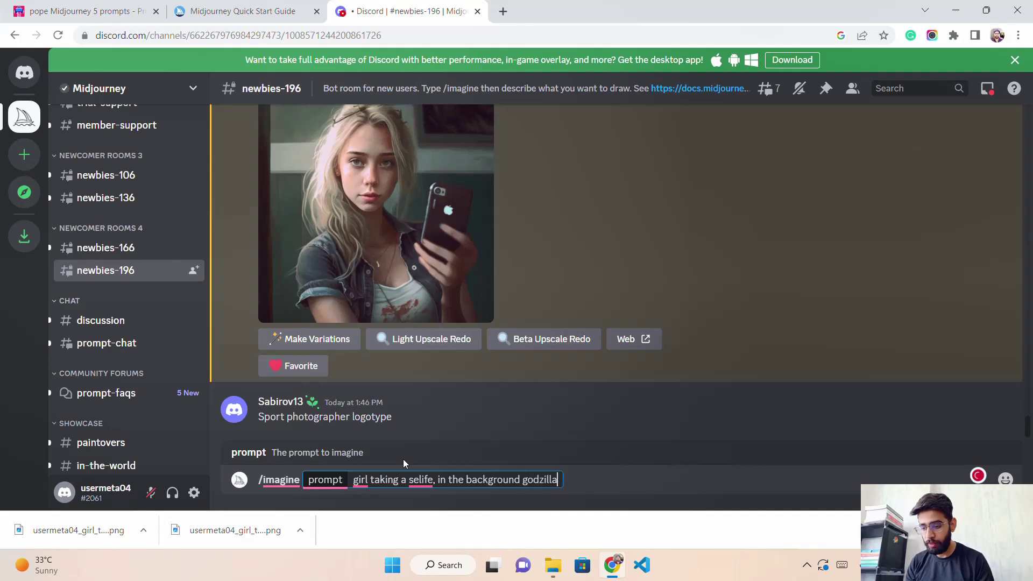
{"action": "type", "text": " is dest"}
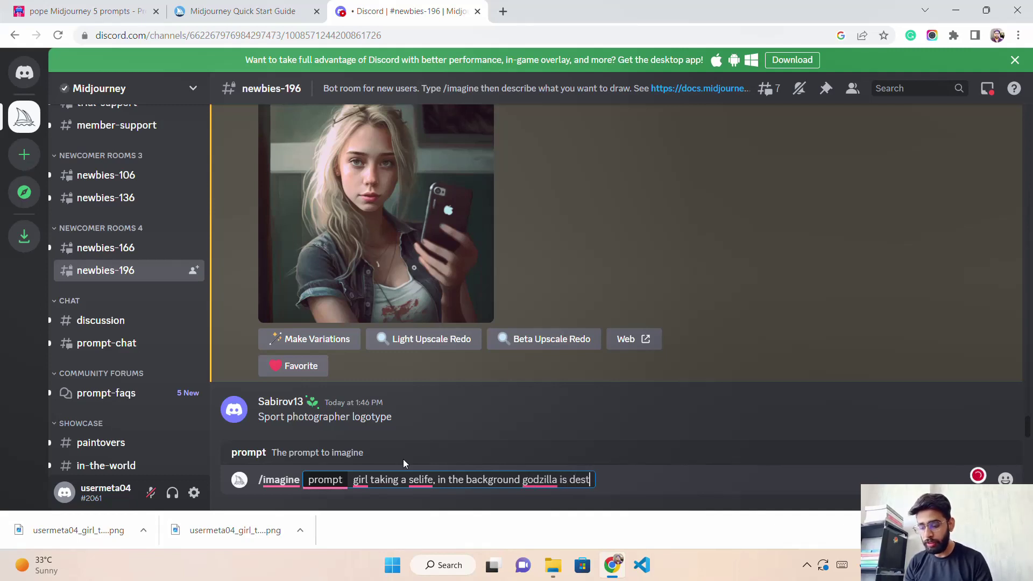
{"action": "type", "text": "roying "}
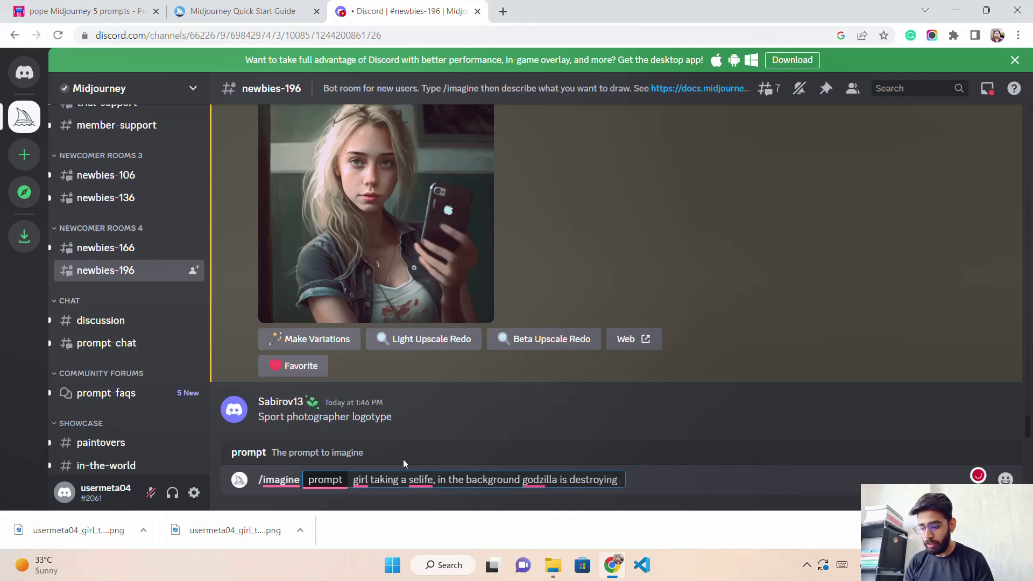
{"action": "type", "text": "s city,"}
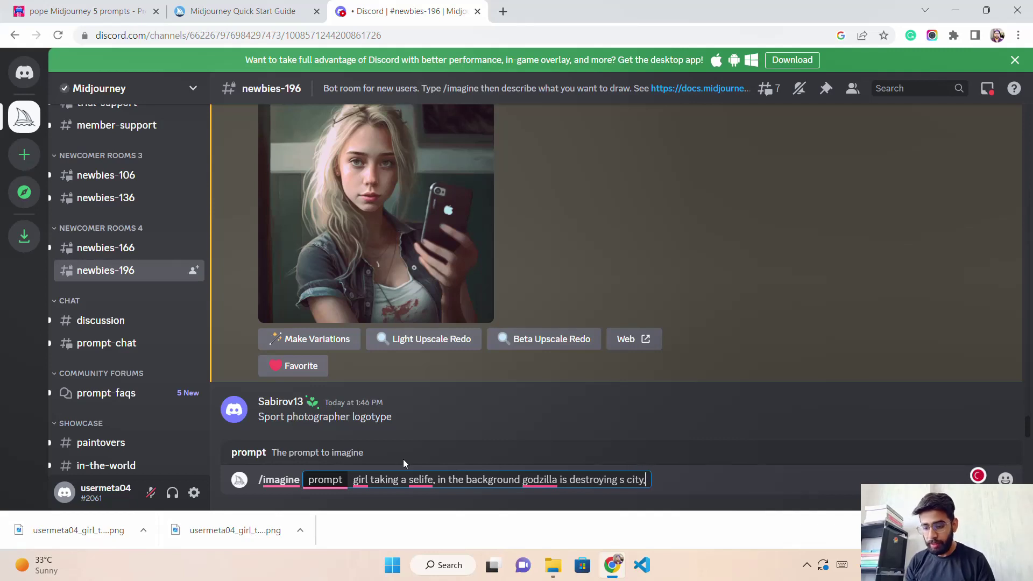
Correct "s city" to "a city" in the prompt and capitalize "Godzilla" using the spelling suggestion
{"action": "left_click", "coordinate": [627, 481]}
{"action": "key", "text": "BackSpace"}
{"action": "key", "text": "BackSpace"}
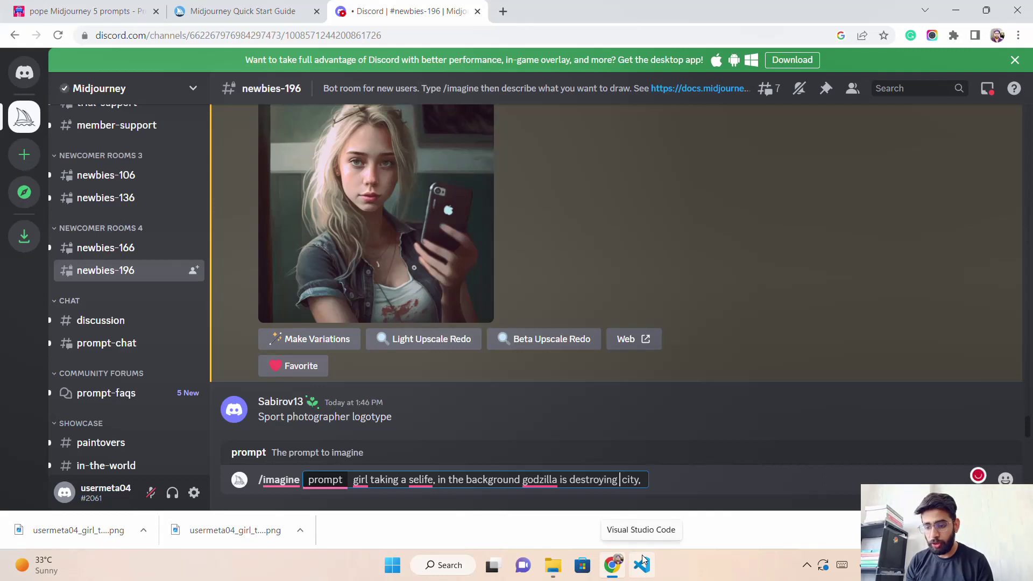
{"action": "type", "text": "a"}
{"action": "mouse_move", "coordinate": [540, 479]}
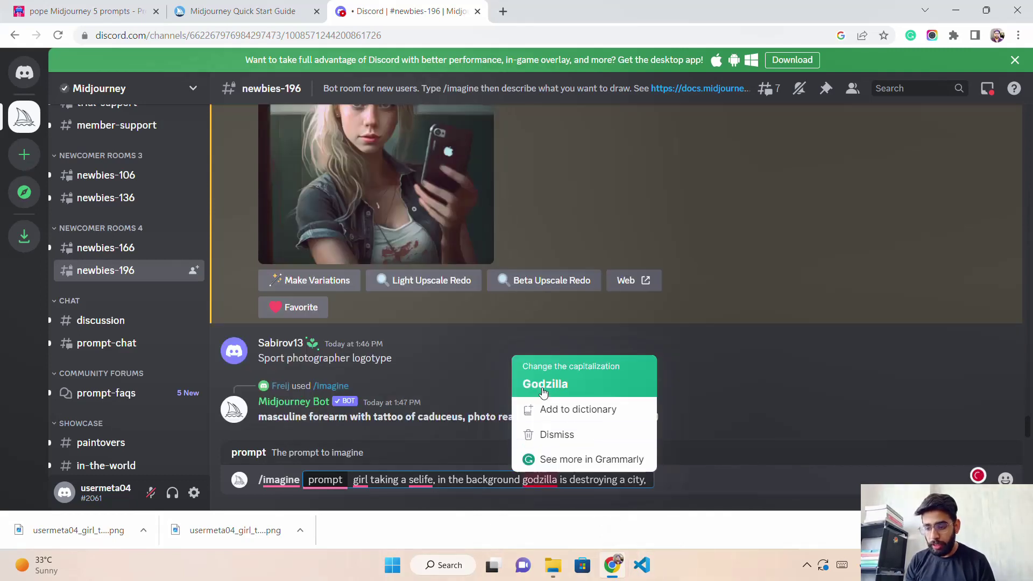
{"action": "left_click", "coordinate": [543, 393]}
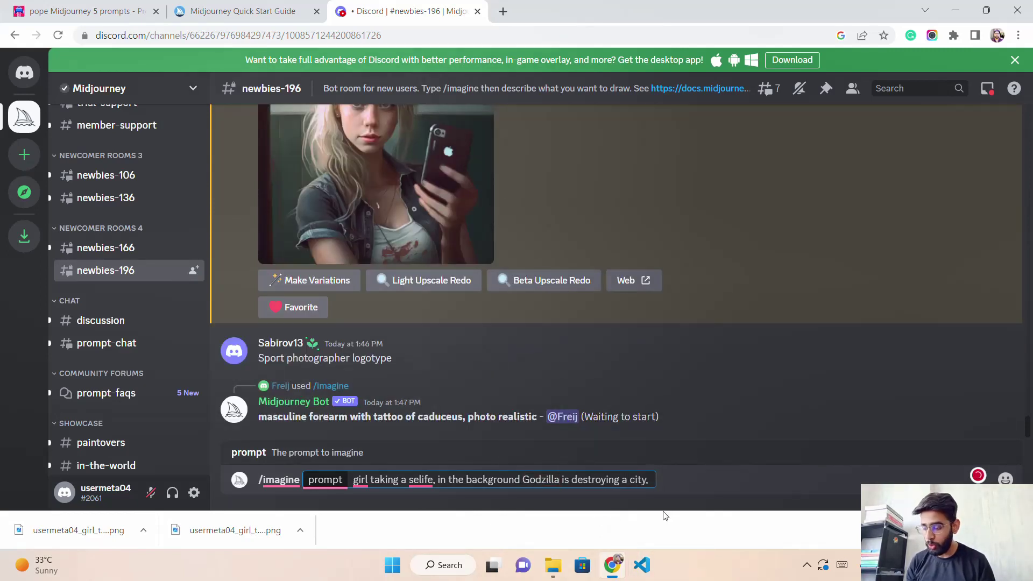
Extend the prompt with "people panicking, cinematic lighting," after the description of the city being destroyed
{"action": "type", "text": "peo"}
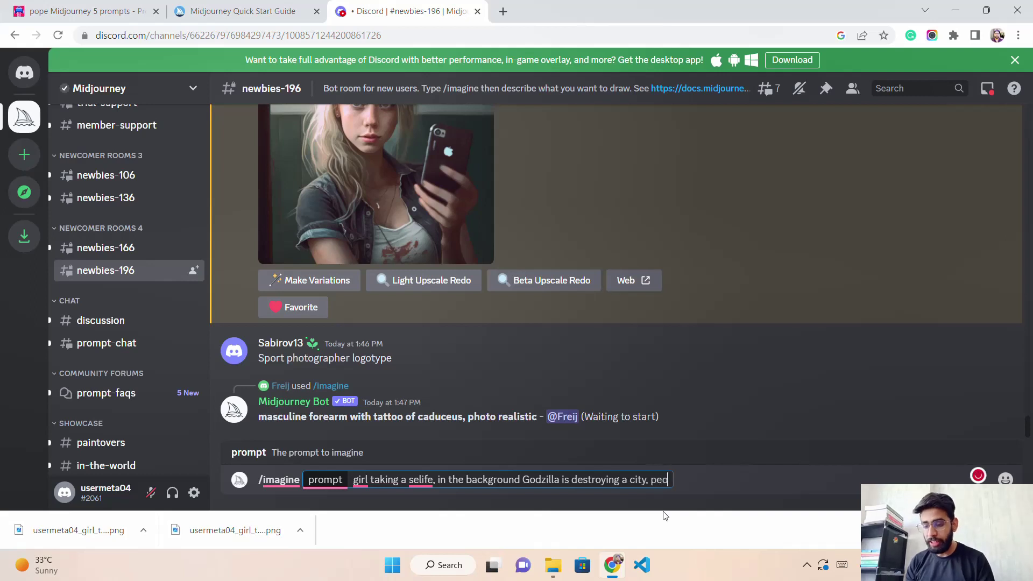
{"action": "type", "text": "ple pan"}
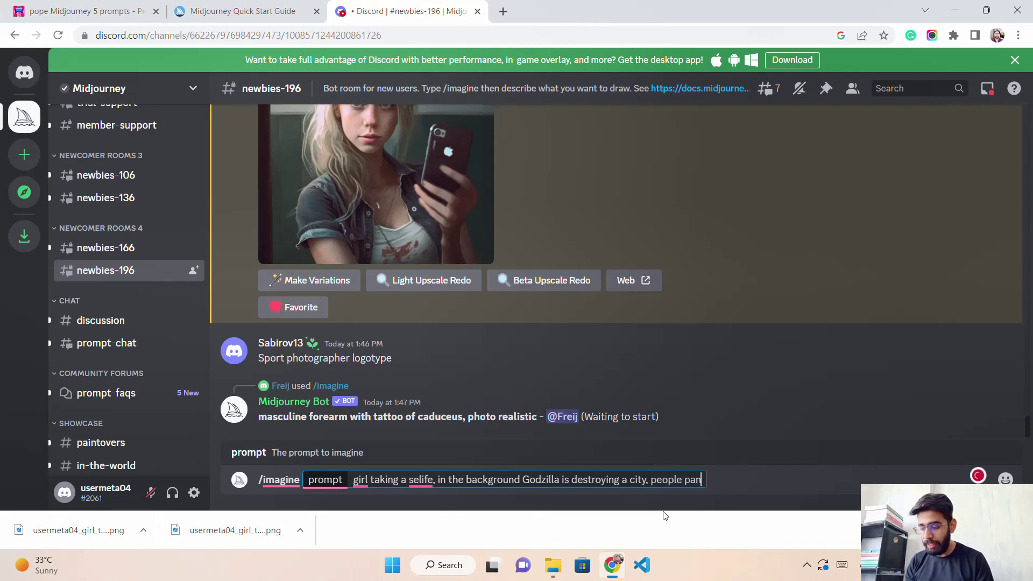
{"action": "type", "text": "icking"}
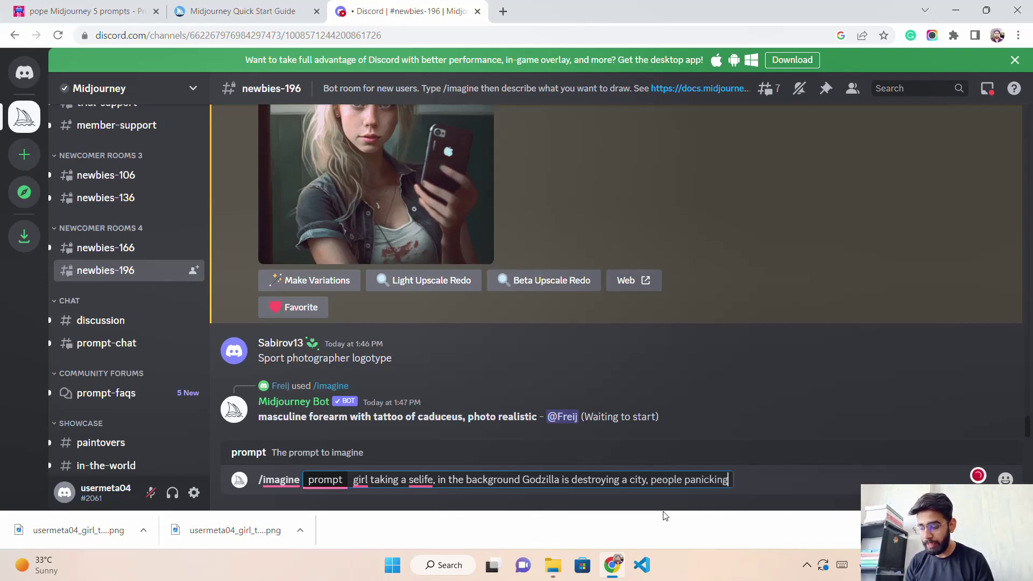
{"action": "type", "text": ","}
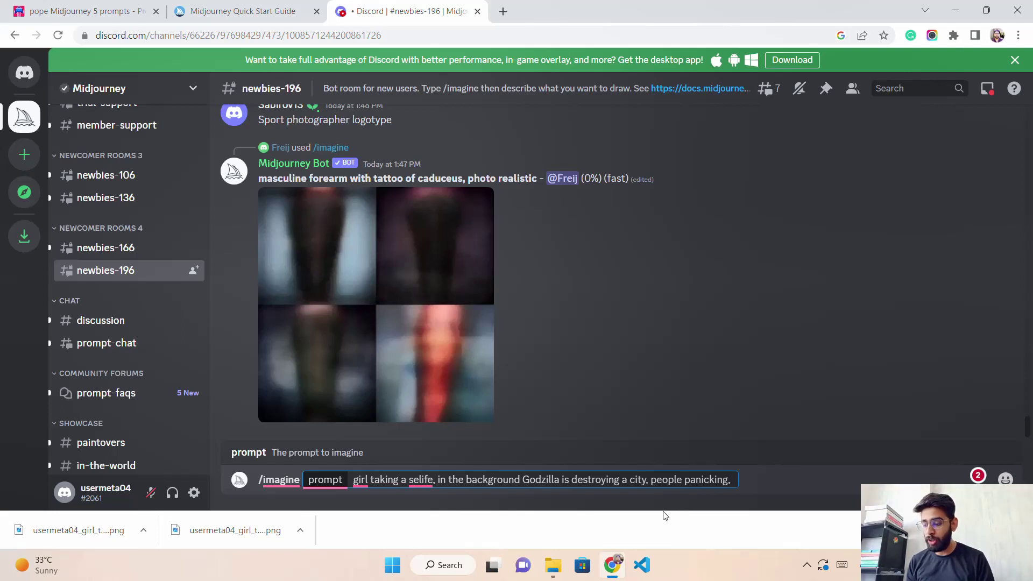
{"action": "type", "text": "c"}
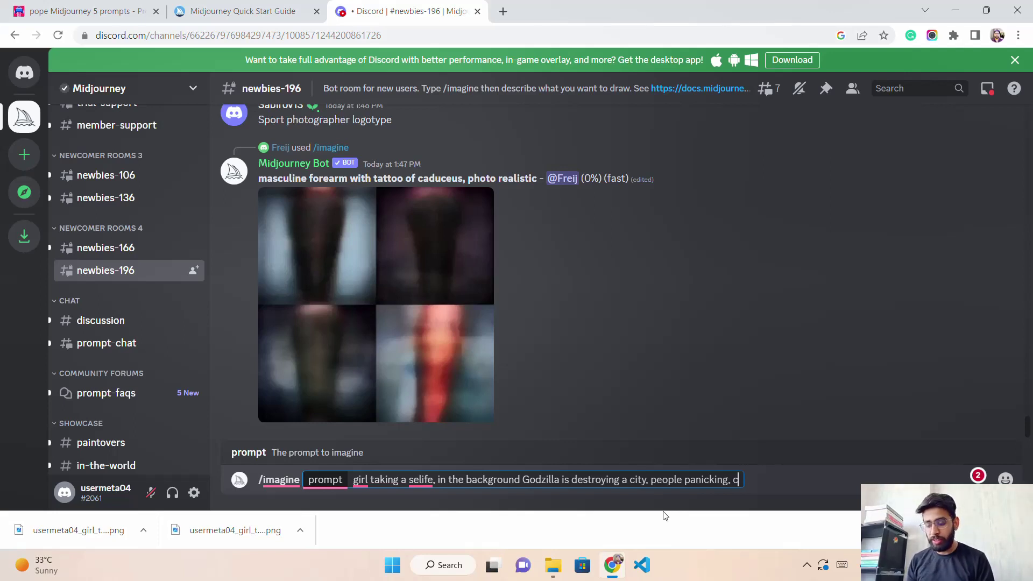
{"action": "type", "text": "inematic lighting, "}
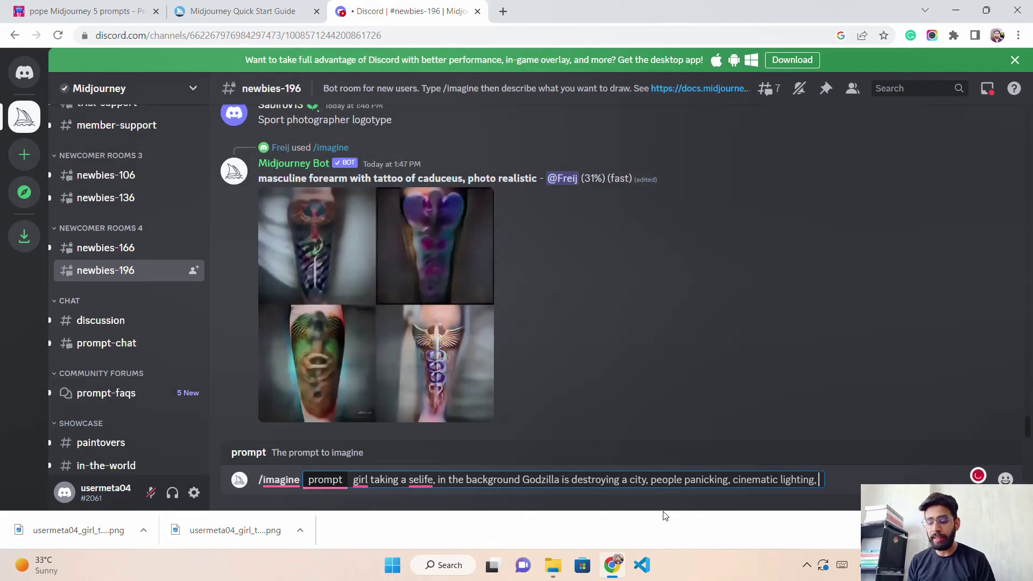
Append the descriptors "high quality, highly detailed, facial features, photorealistic," to the prompt
{"action": "type", "text": "high qua"}
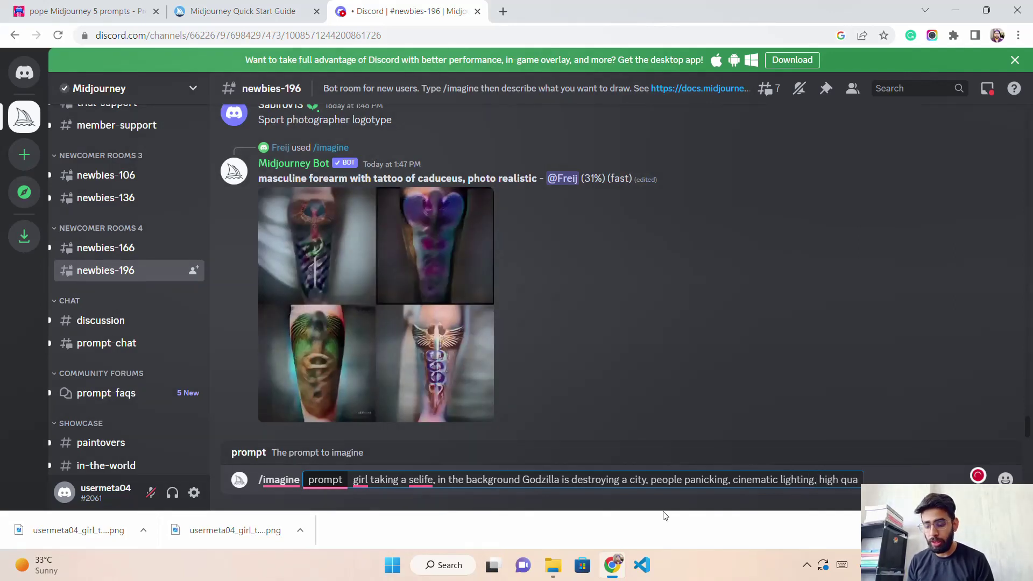
{"action": "type", "text": "lity, high"}
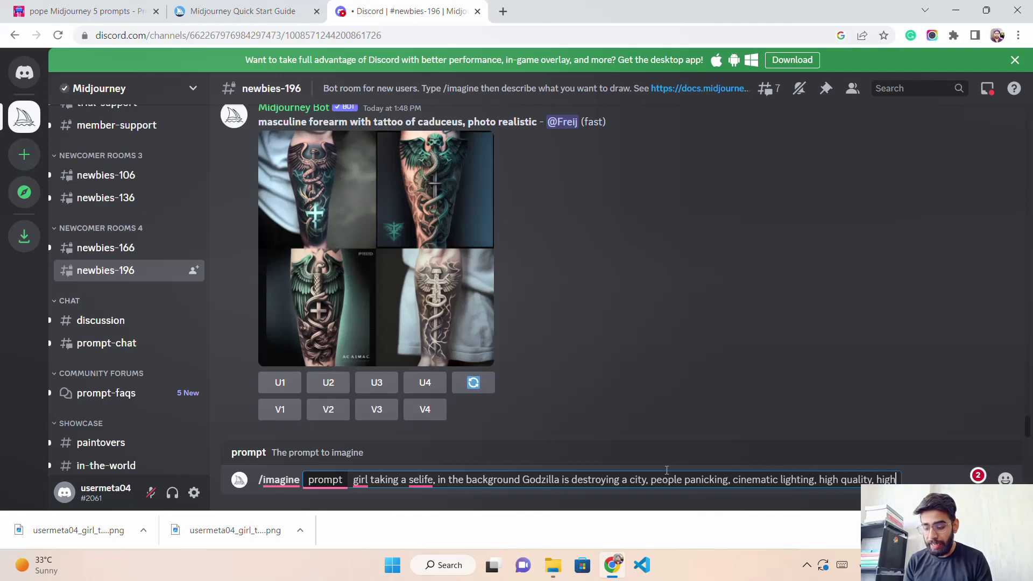
{"action": "type", "text": "ly "}
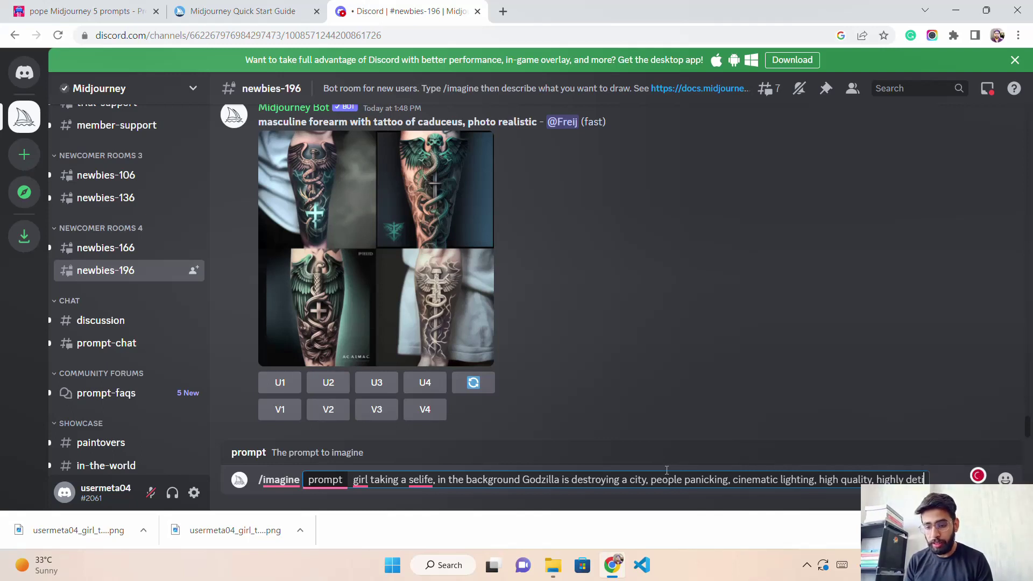
{"action": "type", "text": "detailed, "}
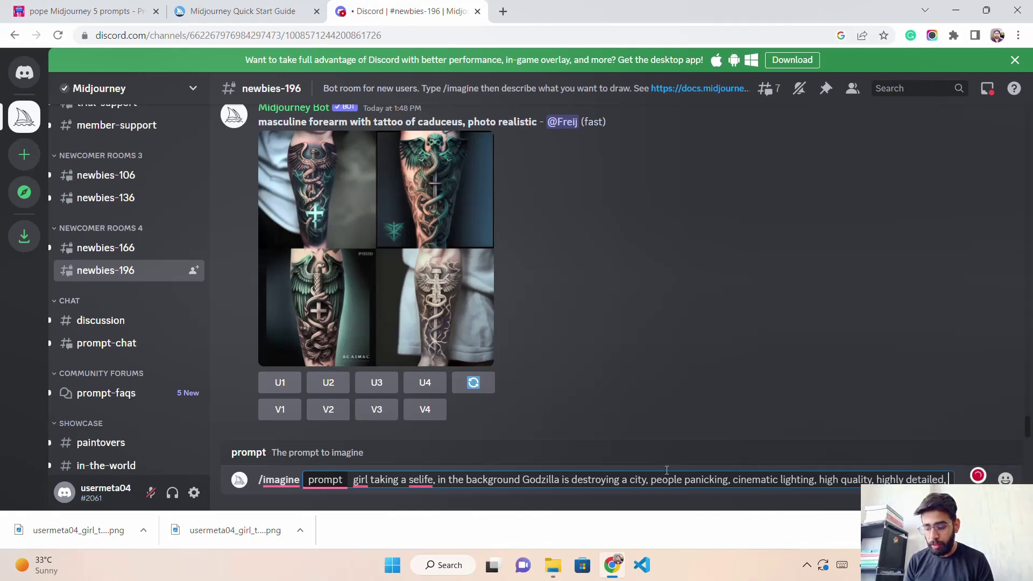
{"action": "type", "text": "facial featu"}
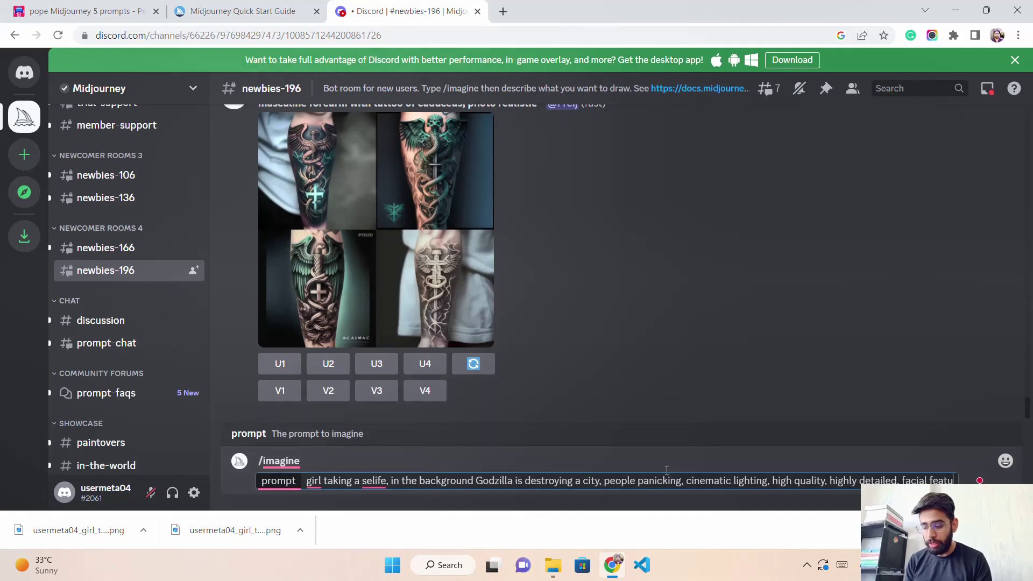
{"action": "type", "text": "res, "}
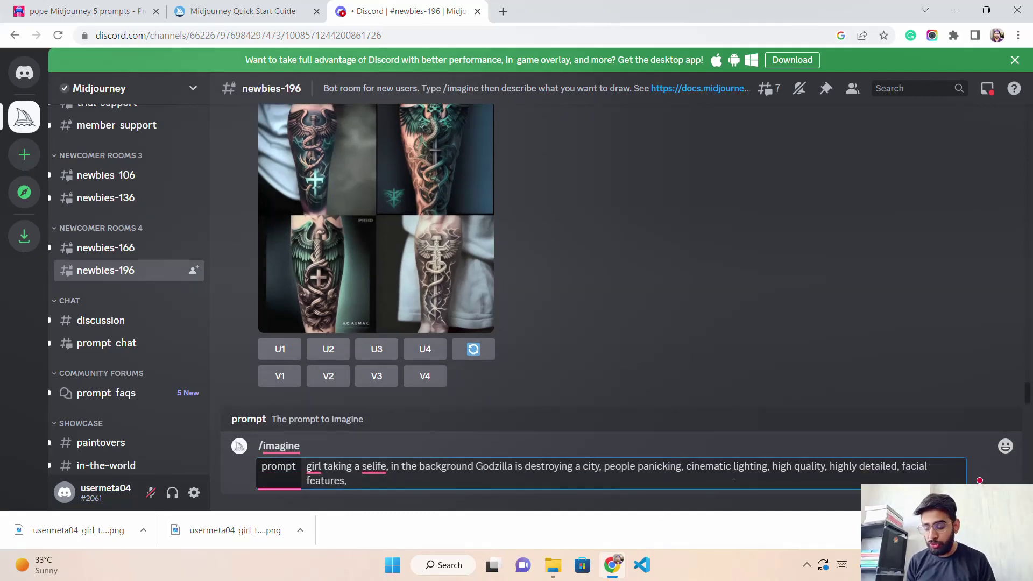
{"action": "type", "text": "p"}
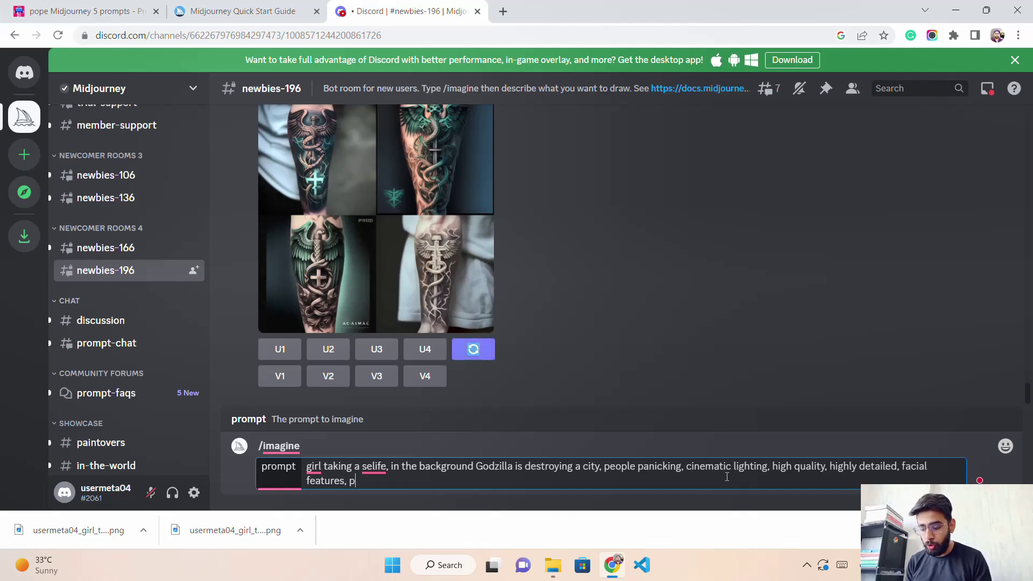
{"action": "type", "text": "hotorealistic,"}
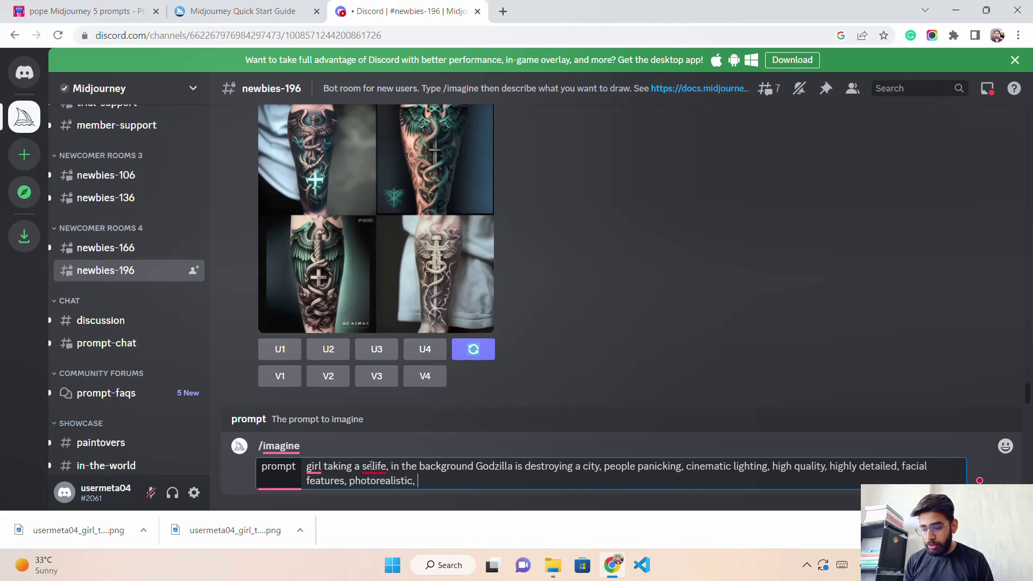
Correct "selife" to "selfie" using the spelling suggestion and append "unreal engine, HD," to the prompt
{"action": "mouse_move", "coordinate": [374, 467]}
{"action": "left_click", "coordinate": [385, 377]}
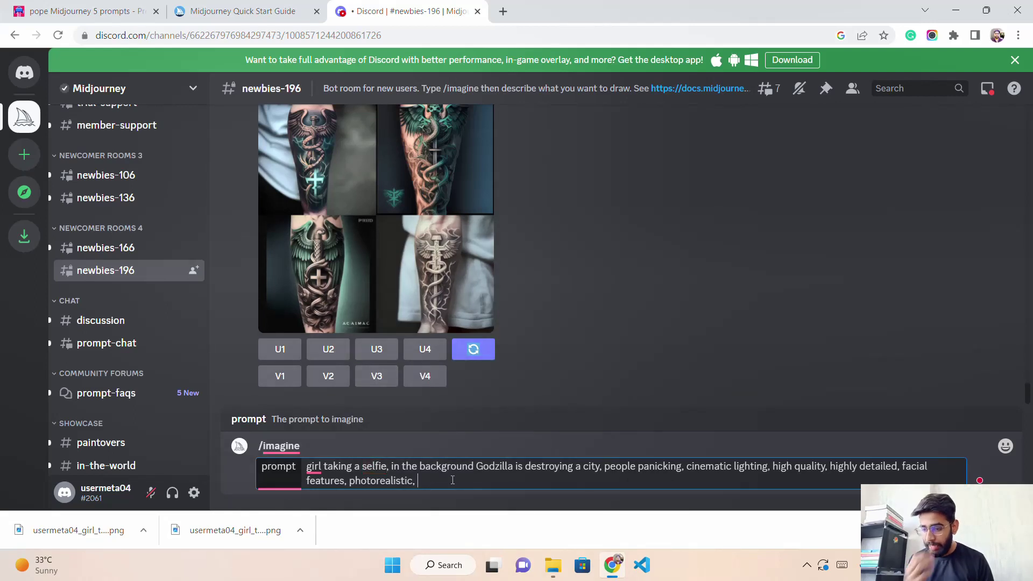
{"action": "type", "text": "un"}
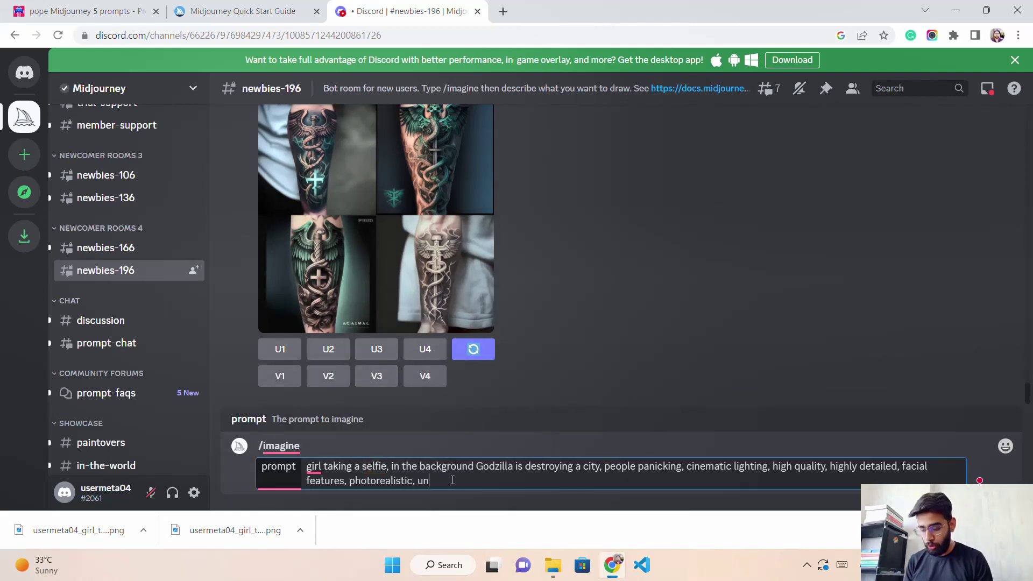
{"action": "type", "text": "real engine,"}
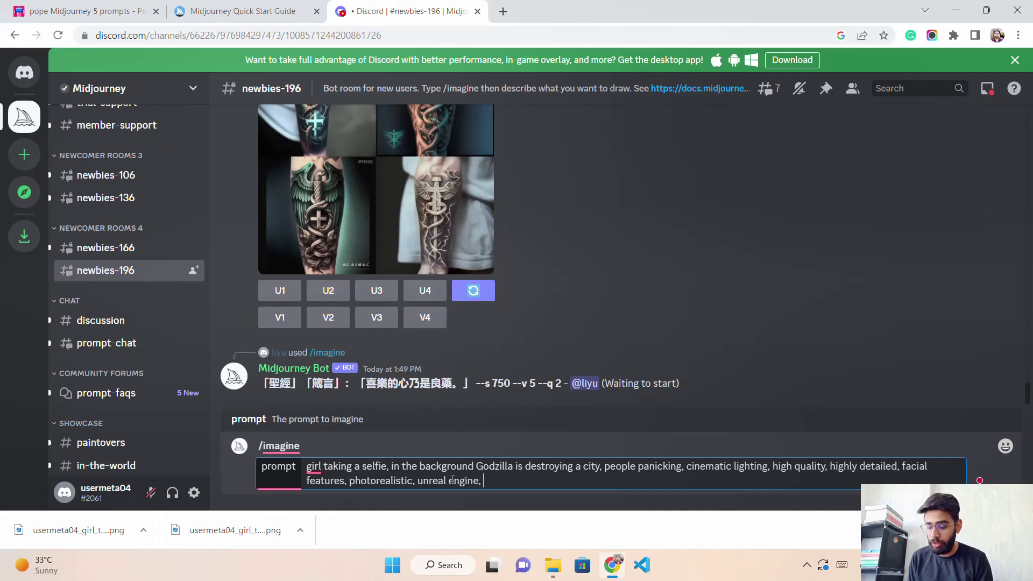
{"action": "type", "text": "HD,"}
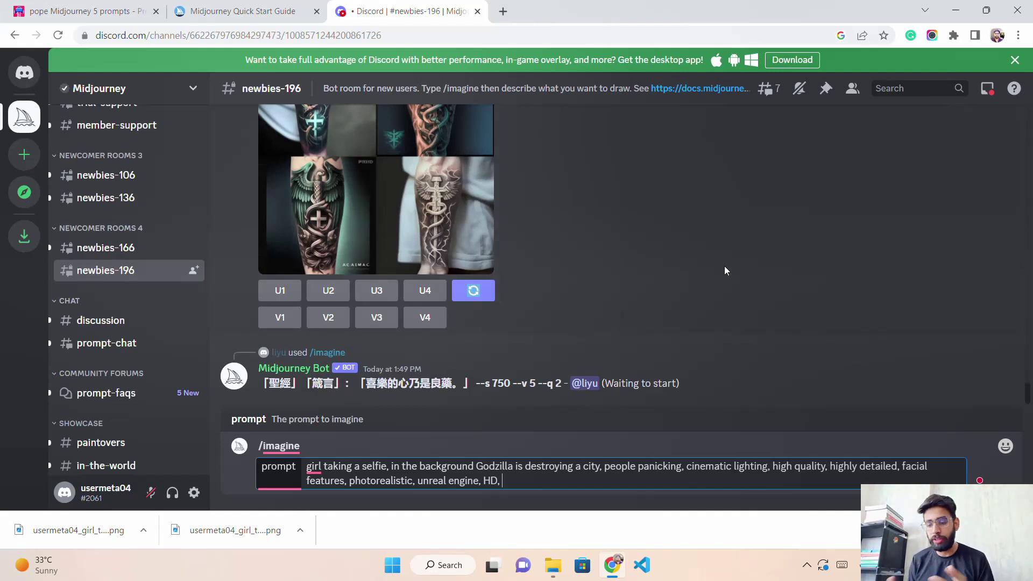
Look over recent images in the channel, and examine the list of parameters in the Midjourney Quick Start documentation
{"action": "scroll", "coordinate": [666, 290], "scroll_direction": "up", "scroll_amount": 15}
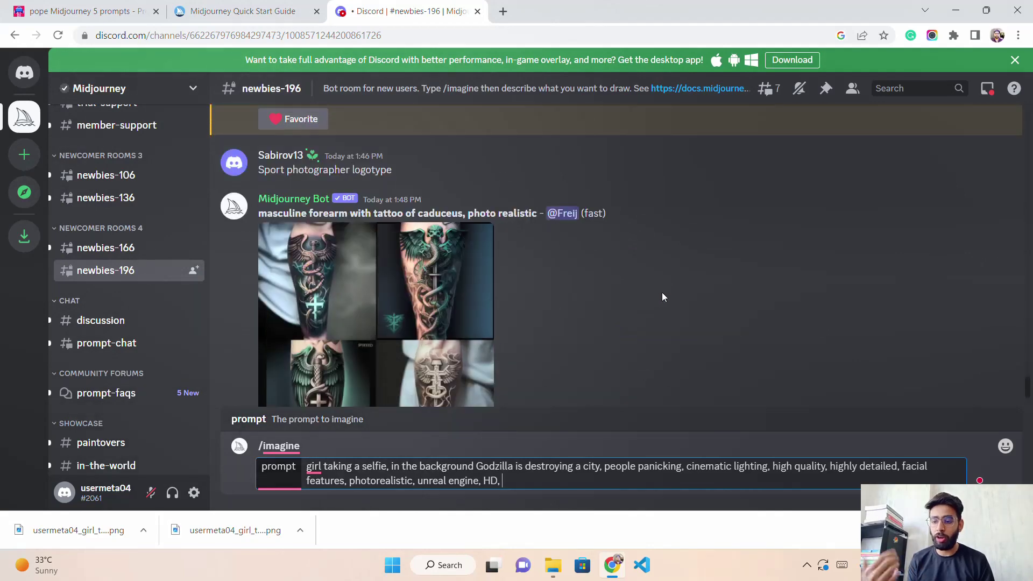
{"action": "scroll", "coordinate": [646, 305], "scroll_direction": "up", "scroll_amount": 5}
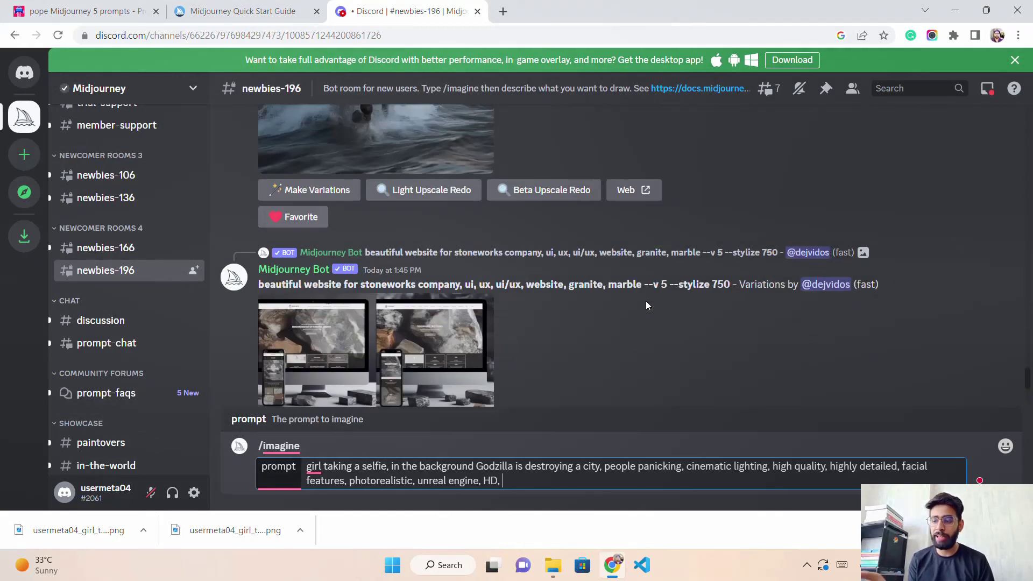
{"action": "scroll", "coordinate": [582, 325], "scroll_direction": "down", "scroll_amount": 5}
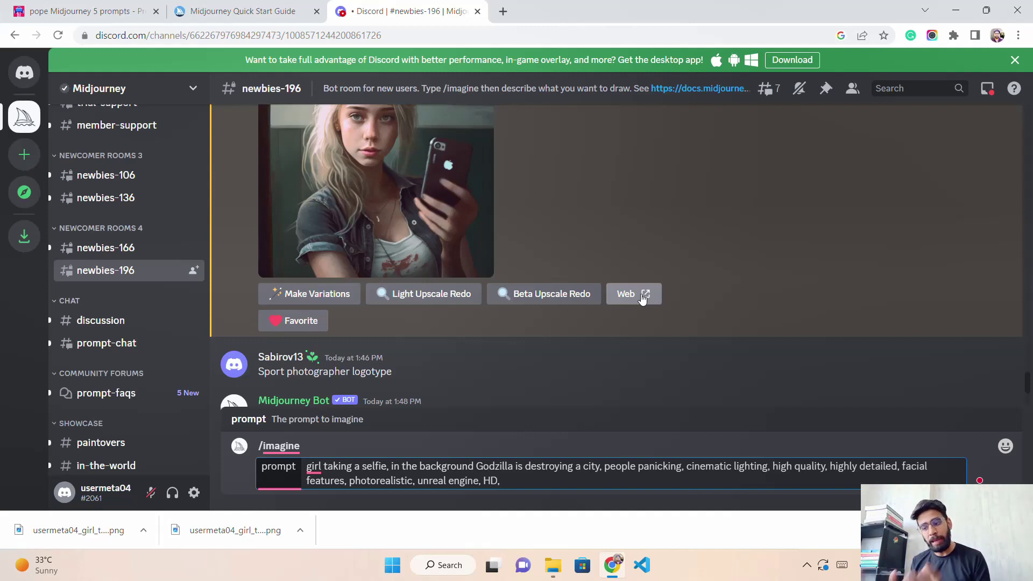
{"action": "left_click", "coordinate": [237, 12]}
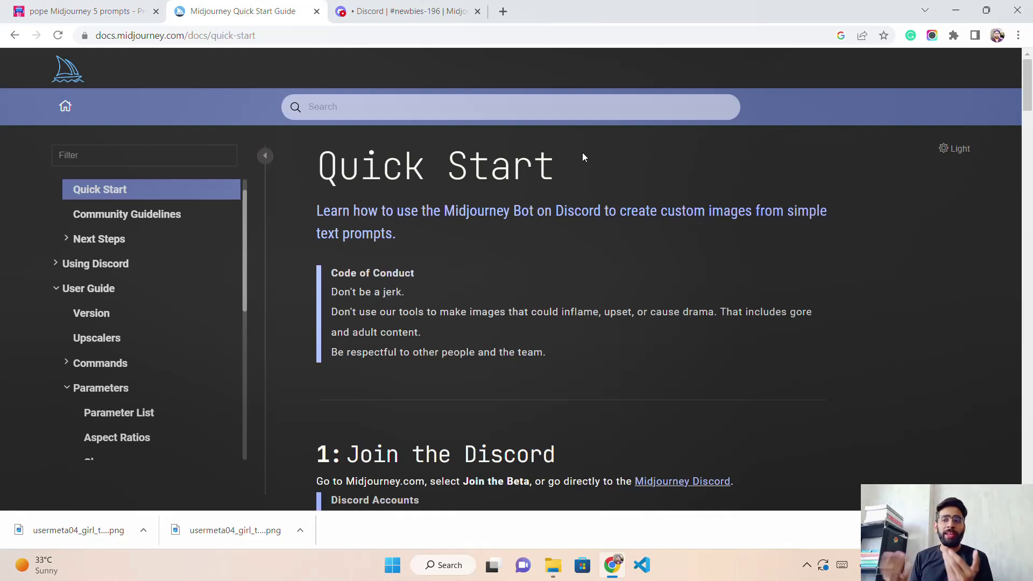
{"action": "left_click", "coordinate": [370, 5]}
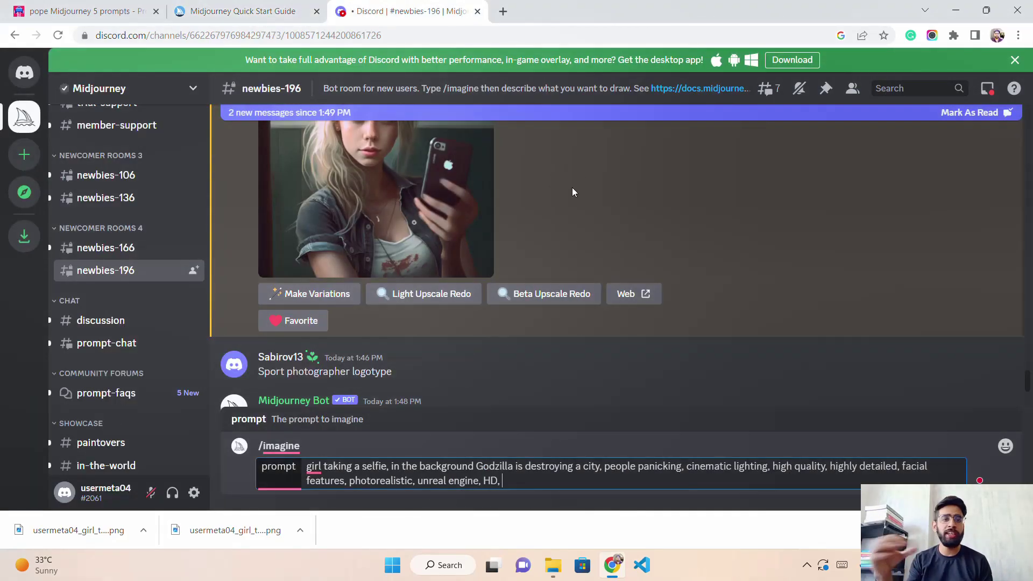
{"action": "left_click", "coordinate": [248, 10]}
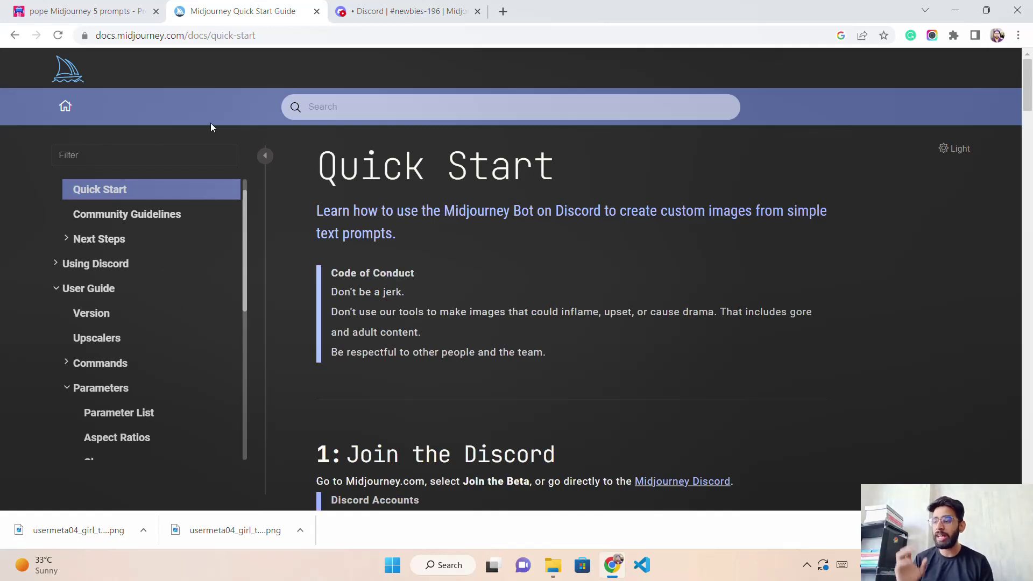
{"action": "scroll", "coordinate": [135, 275], "scroll_direction": "down", "scroll_amount": 5}
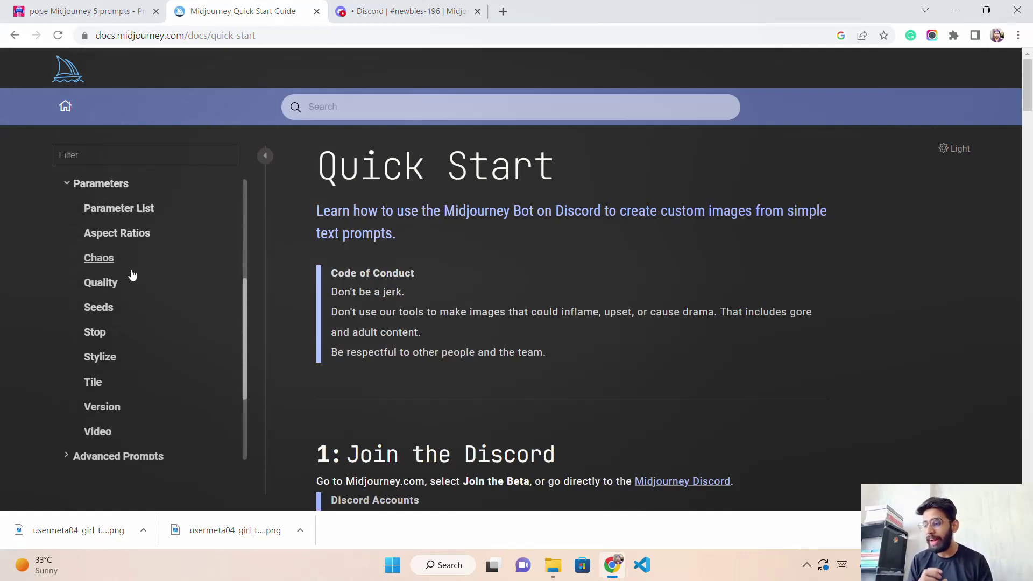
{"action": "scroll", "coordinate": [135, 269], "scroll_direction": "up", "scroll_amount": 3}
{"action": "scroll", "coordinate": [143, 293], "scroll_direction": "down", "scroll_amount": 2}
{"action": "scroll", "coordinate": [143, 299], "scroll_direction": "down", "scroll_amount": 3}
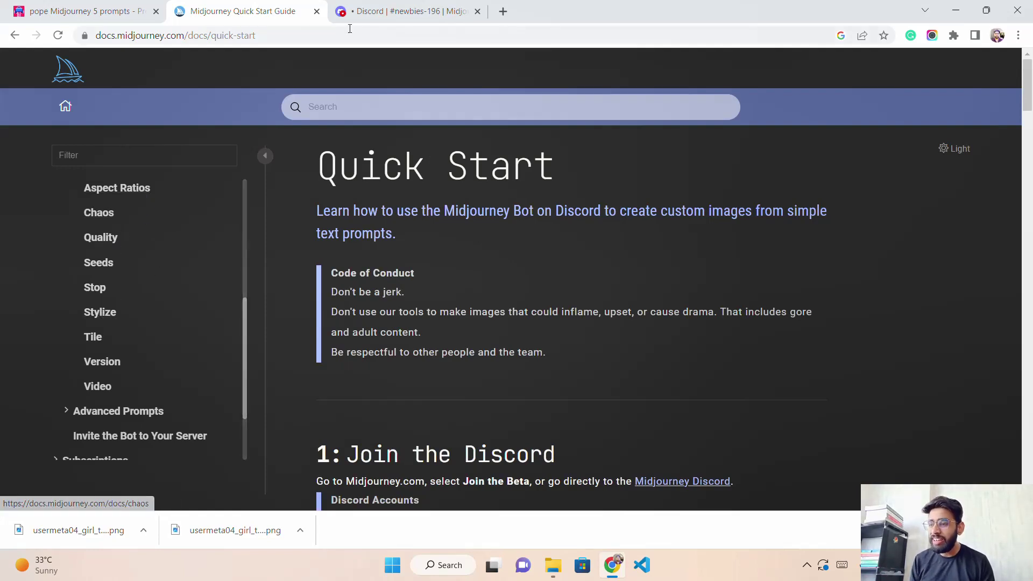
Return to the Discord channel and append the aspect ratio parameter "--ar" to the prompt
{"action": "left_click", "coordinate": [387, 11]}
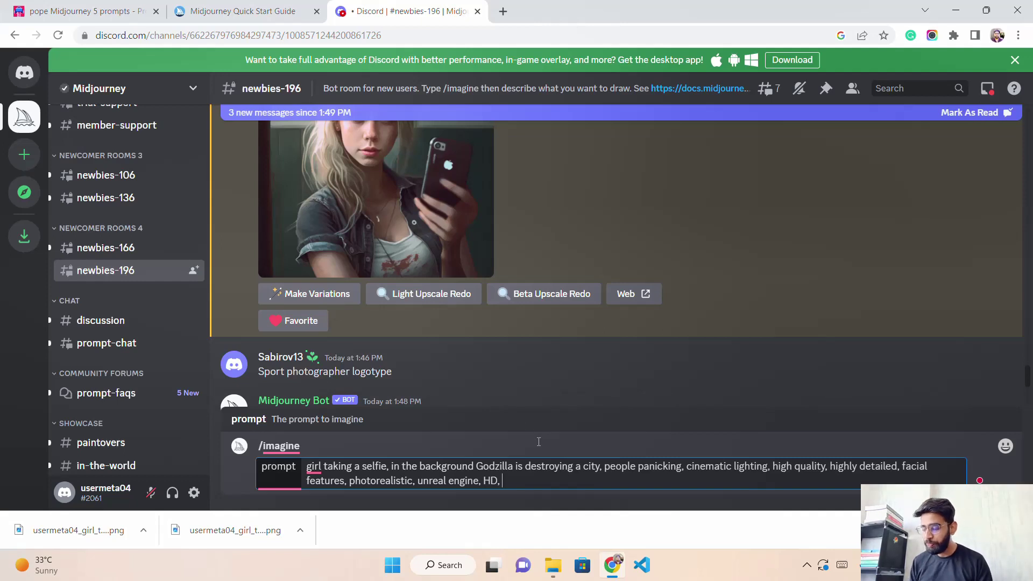
{"action": "type", "text": "--ar"}
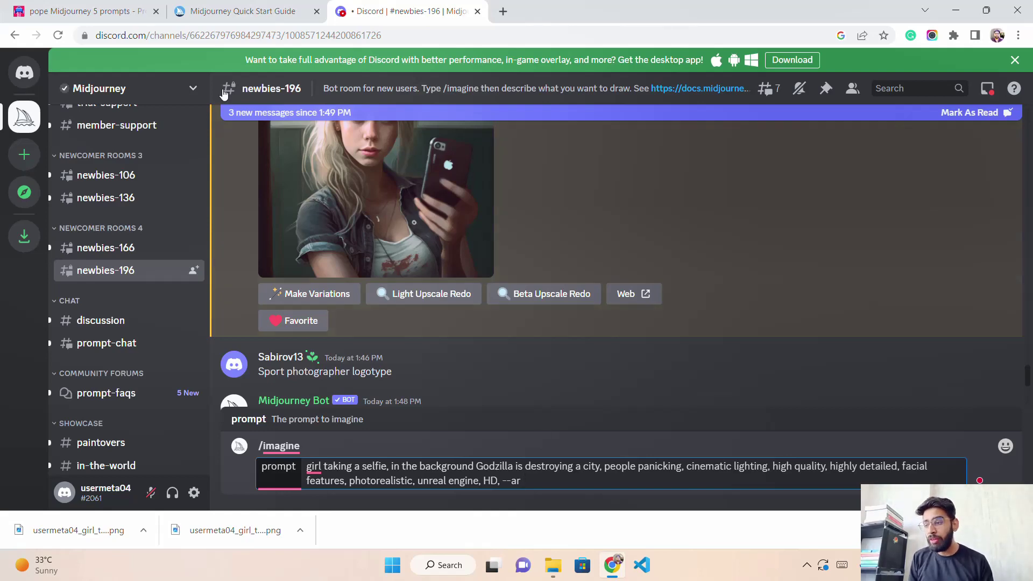
Open the Aspect Ratios page in the Midjourney documentation and review the --ar explanation, maximum ratios table and example images
{"action": "left_click", "coordinate": [242, 11]}
{"action": "left_click", "coordinate": [112, 190]}
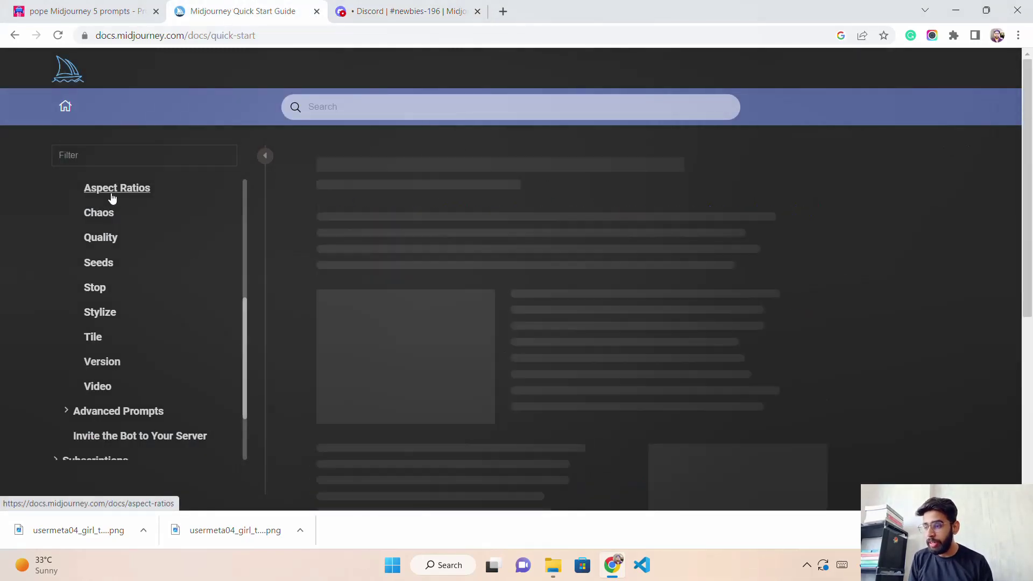
{"action": "scroll", "coordinate": [635, 283], "scroll_direction": "down", "scroll_amount": 2}
{"action": "scroll", "coordinate": [516, 207], "scroll_direction": "up", "scroll_amount": 3}
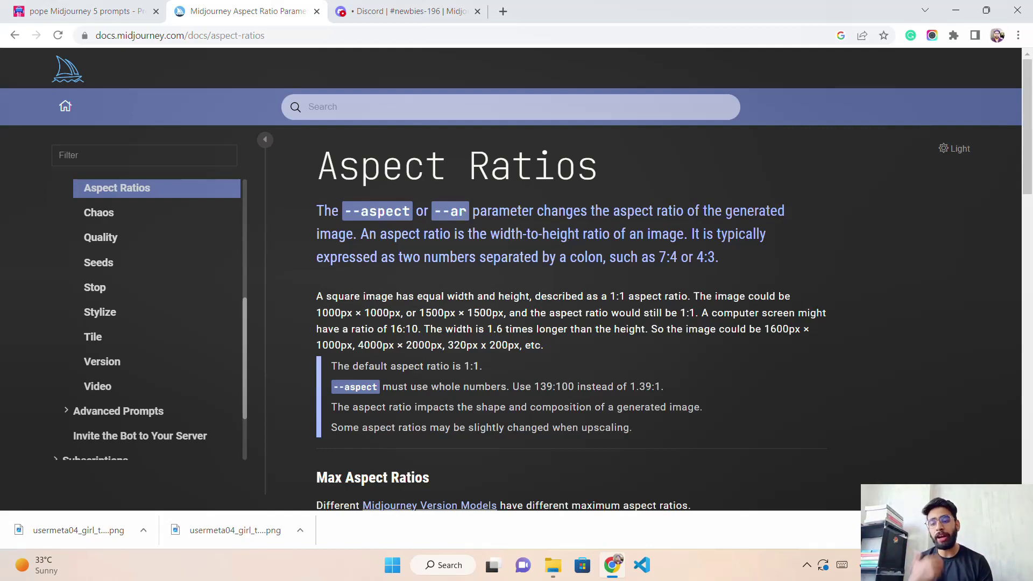
{"action": "scroll", "coordinate": [506, 301], "scroll_direction": "down", "scroll_amount": 4}
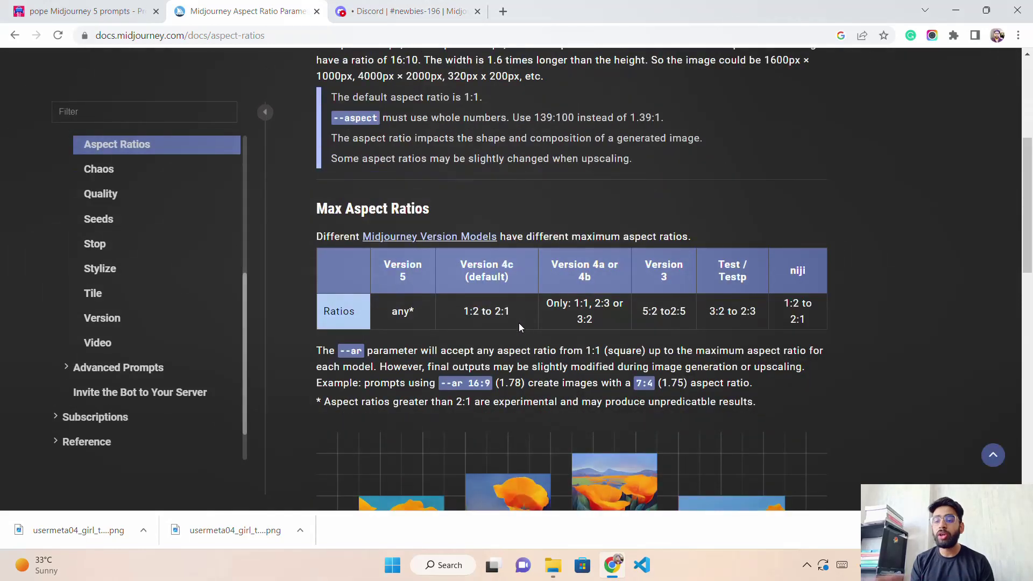
{"action": "scroll", "coordinate": [535, 361], "scroll_direction": "down", "scroll_amount": 1}
{"action": "scroll", "coordinate": [536, 361], "scroll_direction": "down", "scroll_amount": 3}
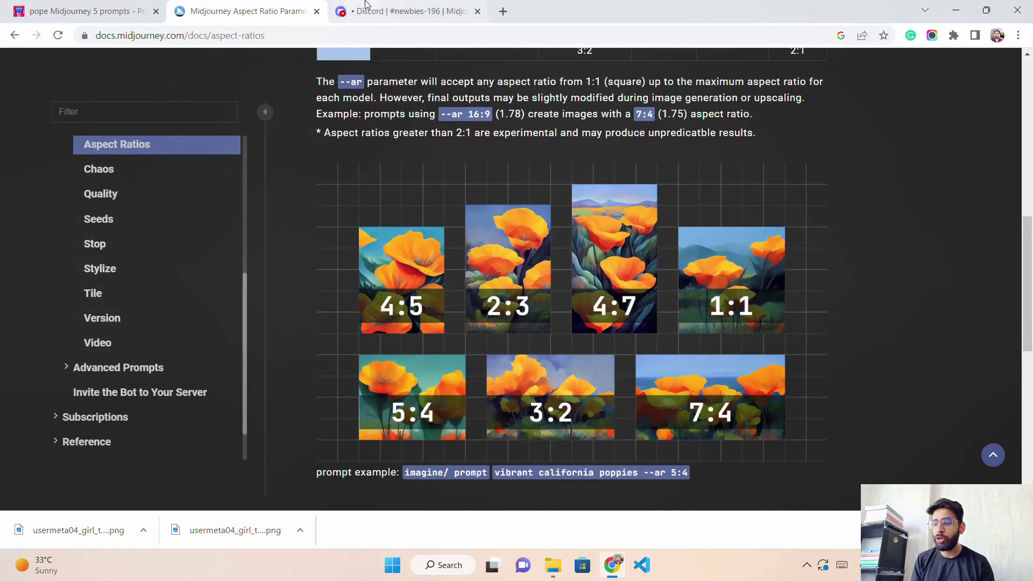
Switch to Discord, set the prompt's --ar parameter to 16:9, and go back to the aspect ratio examples in the documentation
{"action": "key", "text": "ctrl+Tab"}
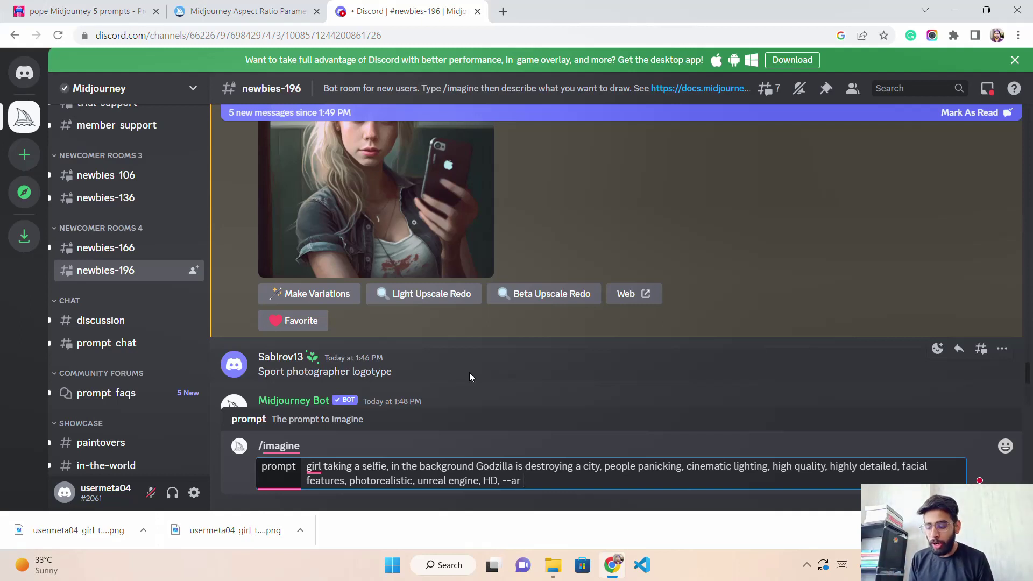
{"action": "type", "text": "16:9"}
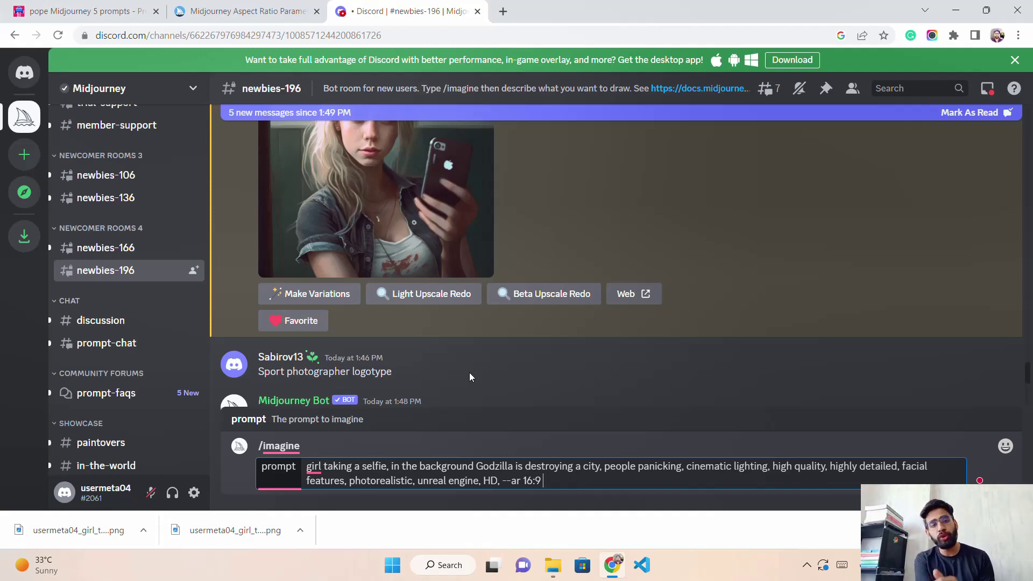
{"action": "left_click", "coordinate": [248, 10]}
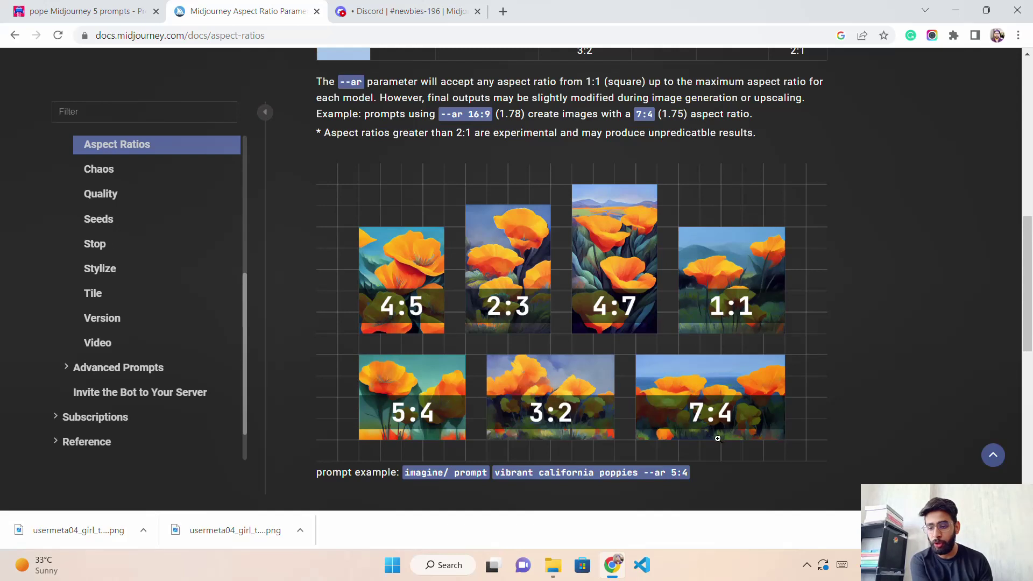
Highlight the "--ar 16:9" example in the documentation, then return to Discord and append the quality parameter "--q 2" to the prompt
{"action": "left_click_drag", "start_coordinate": [441, 120], "coordinate": [753, 115]}
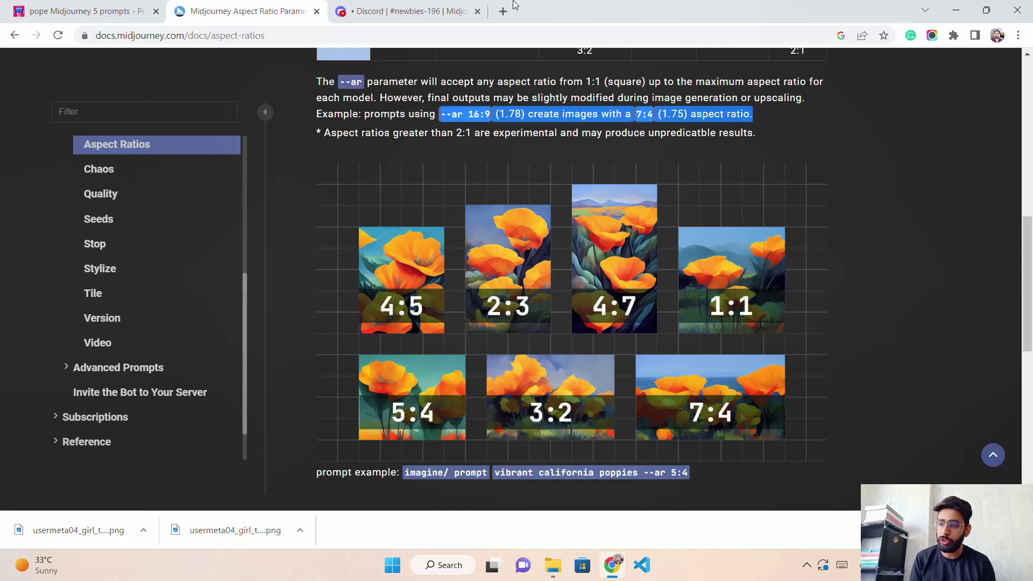
{"action": "left_click", "coordinate": [409, 12]}
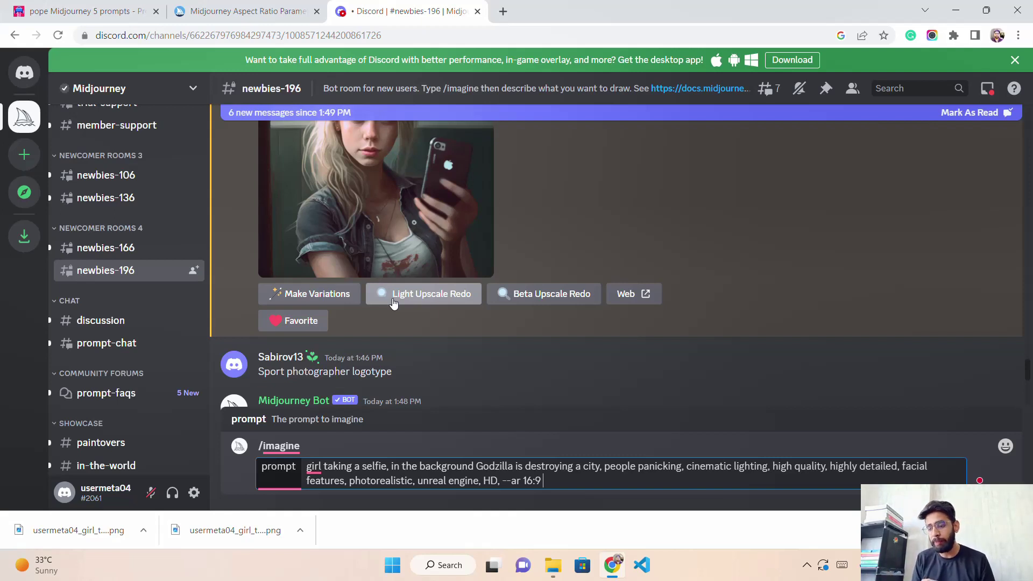
{"action": "type", "text": "--q"}
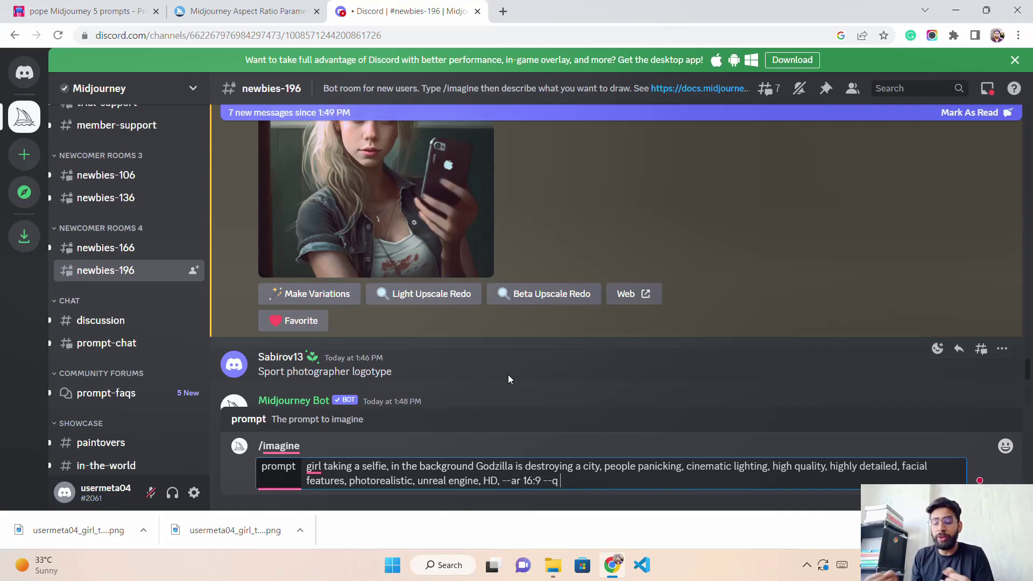
{"action": "type", "text": "2"}
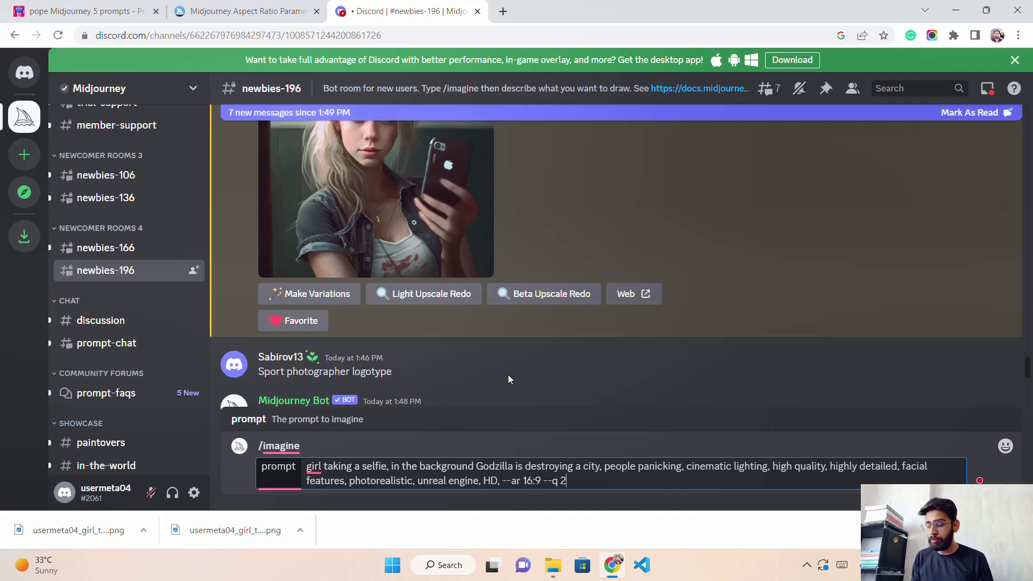
Open the Seeds page in the Midjourney documentation, then return to Discord and append the version parameter "--v 4" to the prompt
{"action": "left_click", "coordinate": [243, 11]}
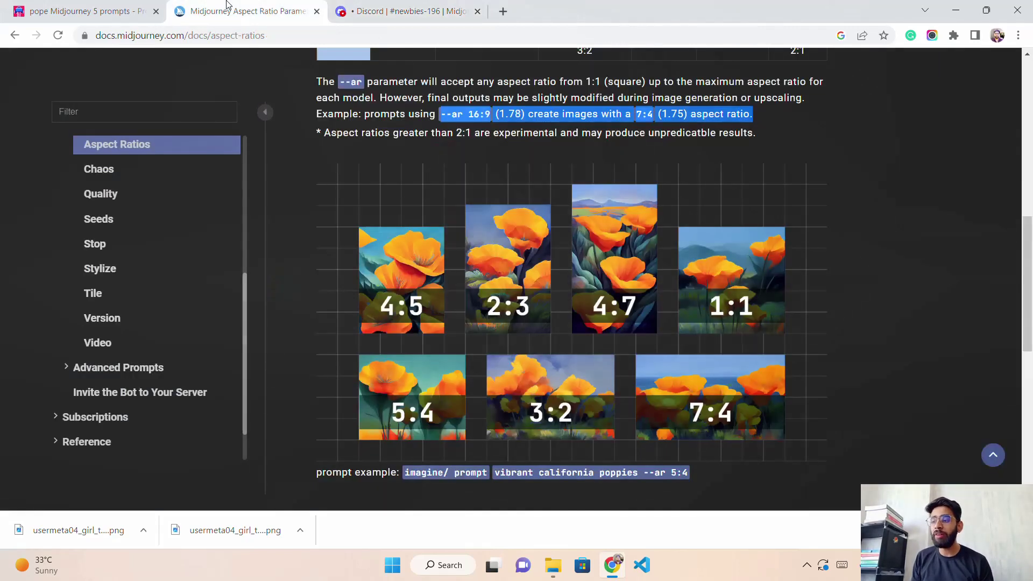
{"action": "left_click", "coordinate": [99, 219]}
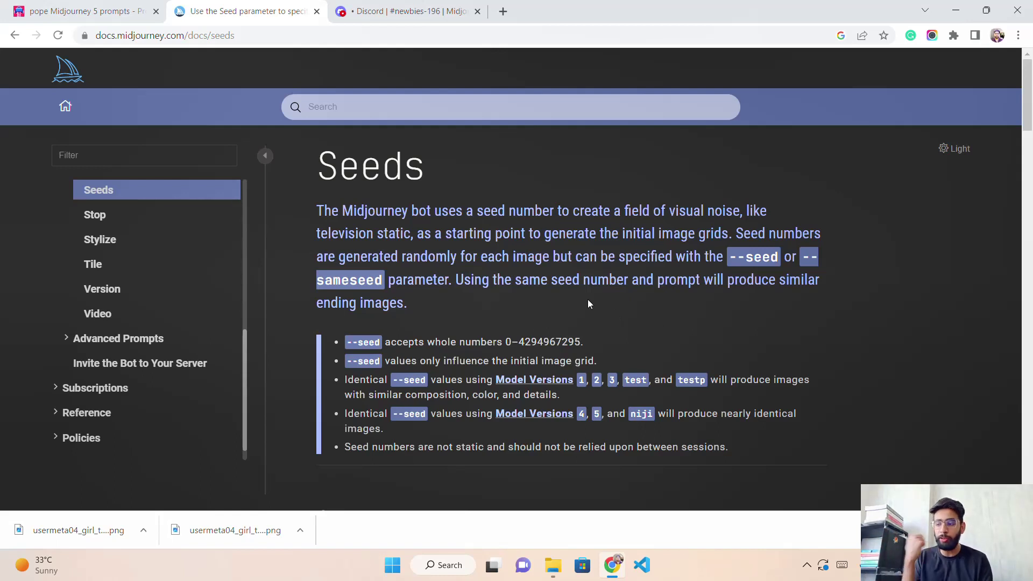
{"action": "left_click", "coordinate": [378, 12]}
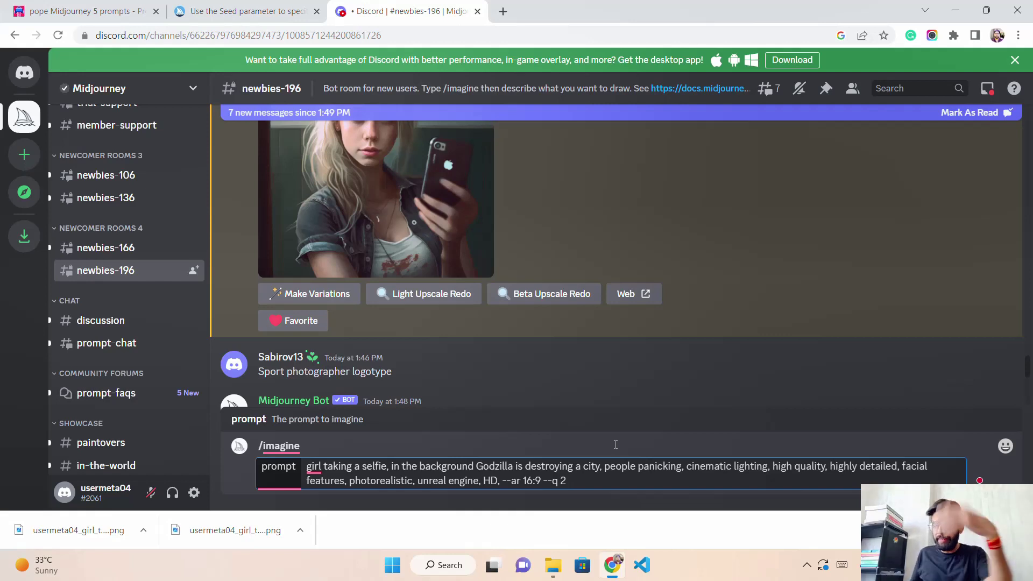
{"action": "type", "text": "--v 4"}
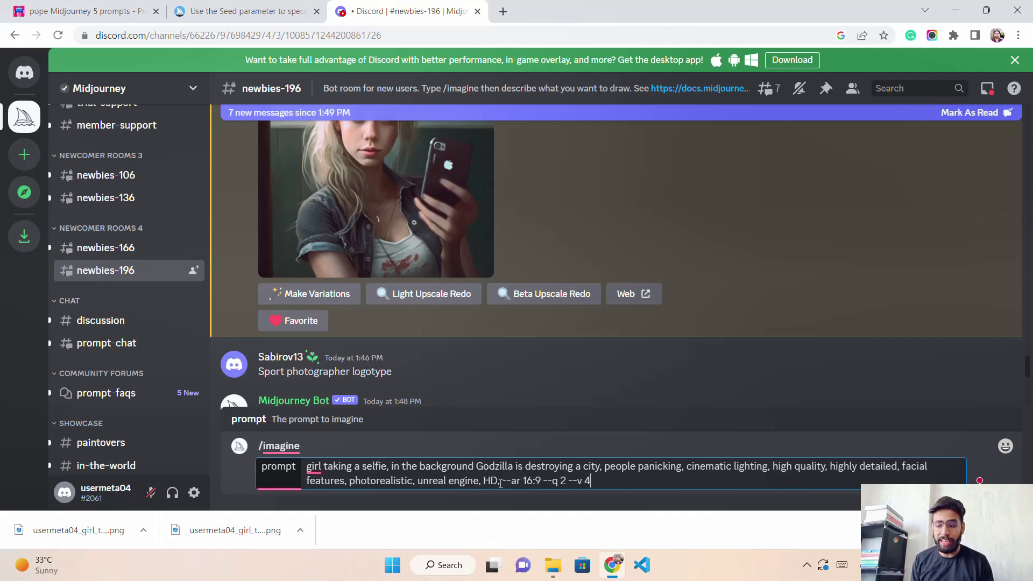
Insert "4k," after "HD," in the Godzilla selfie prompt, submit it, and close the browser's downloads bar
{"action": "mouse_move", "coordinate": [561, 578]}
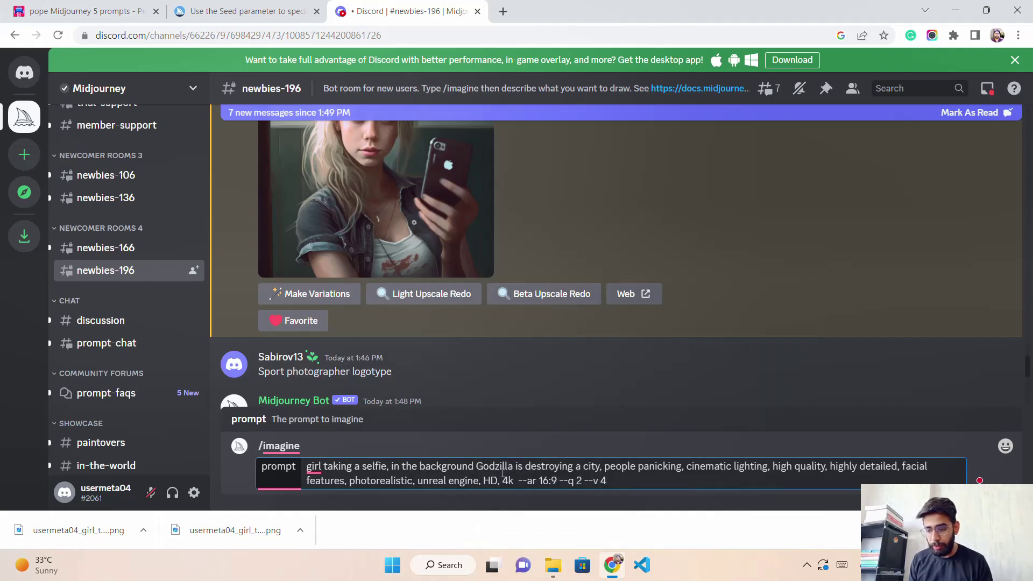
{"action": "left_click", "coordinate": [515, 480]}
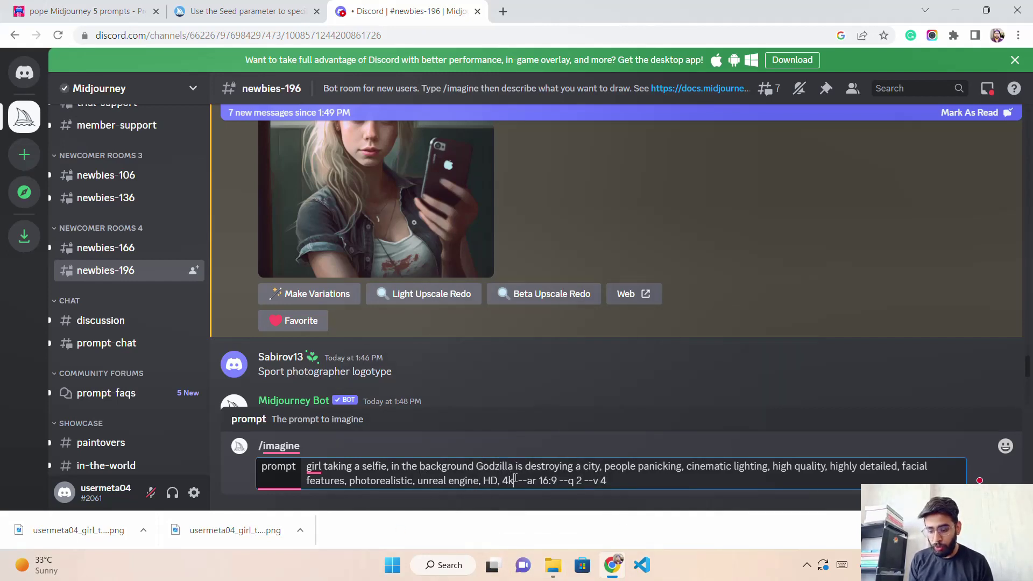
{"action": "type", "text": ","}
{"action": "left_click", "coordinate": [652, 484]}
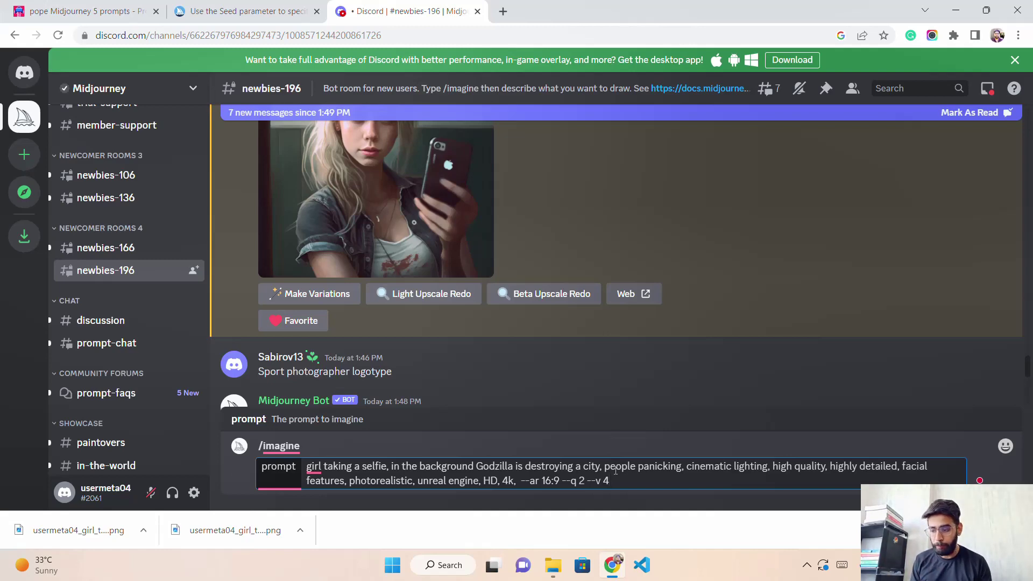
{"action": "key", "text": "Return"}
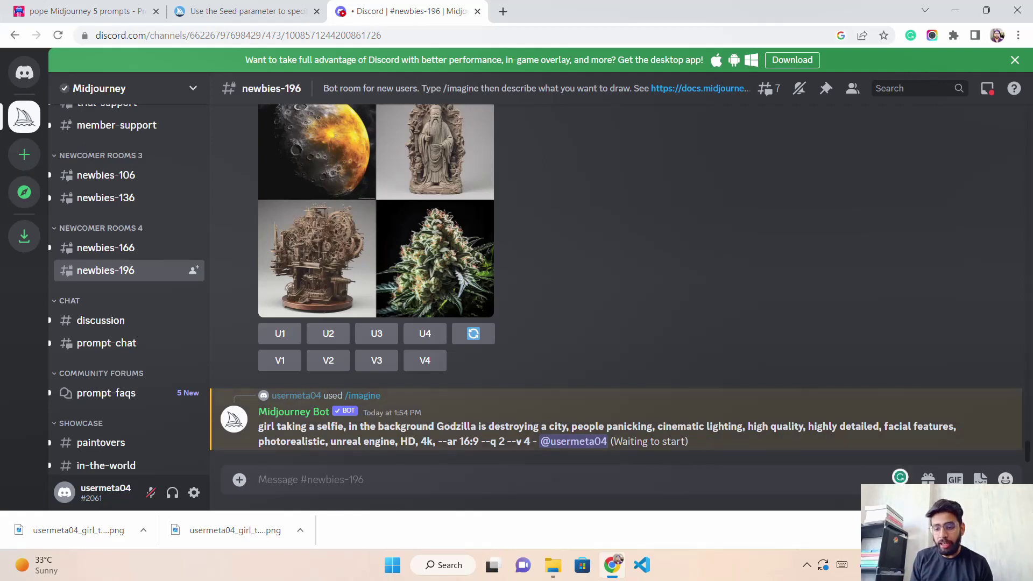
{"action": "left_click", "coordinate": [1018, 530]}
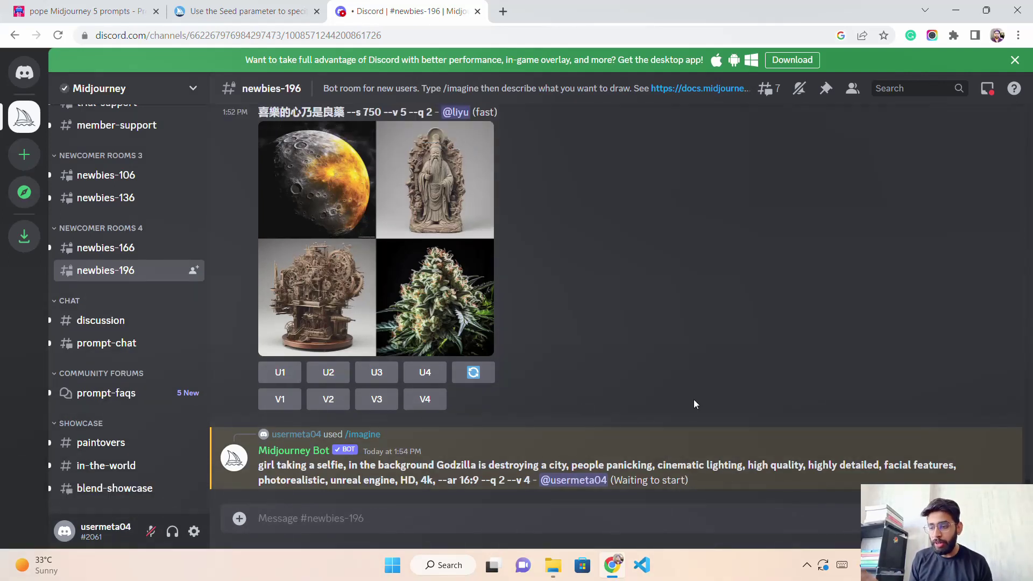
Browse recent images in the newbies-196 channel and check the progress of the Godzilla selfie generation
{"action": "scroll", "coordinate": [660, 347], "scroll_direction": "up", "scroll_amount": 10}
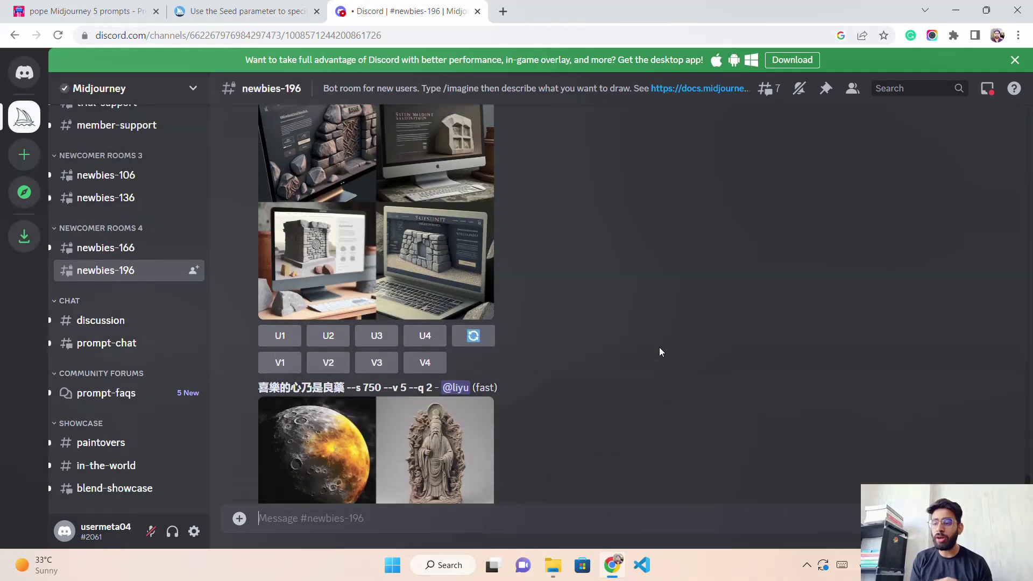
{"action": "scroll", "coordinate": [660, 347], "scroll_direction": "up", "scroll_amount": 6}
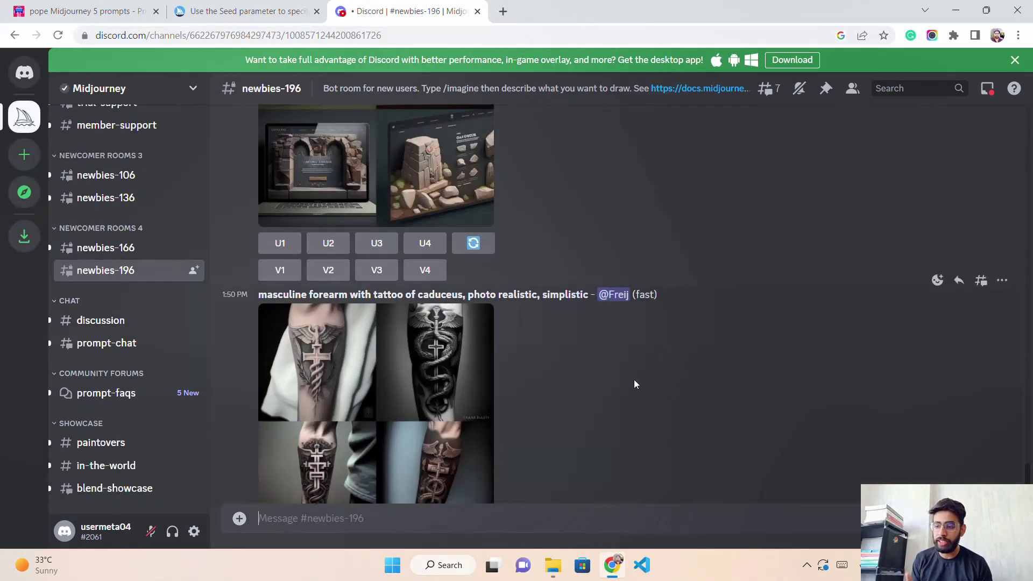
{"action": "scroll", "coordinate": [674, 331], "scroll_direction": "up", "scroll_amount": 4}
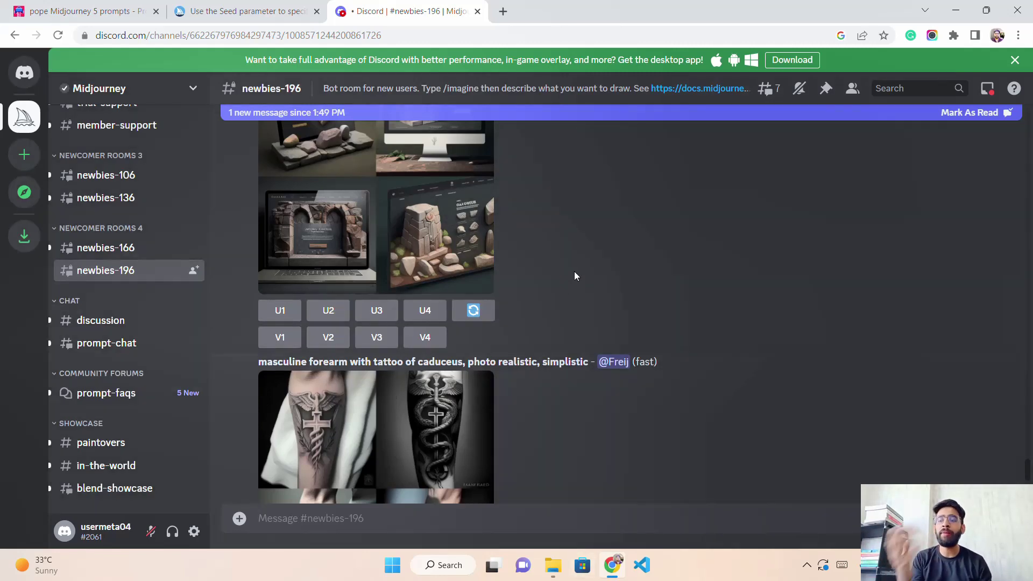
{"action": "scroll", "coordinate": [573, 275], "scroll_direction": "down", "scroll_amount": 10}
{"action": "scroll", "coordinate": [578, 277], "scroll_direction": "down", "scroll_amount": 15}
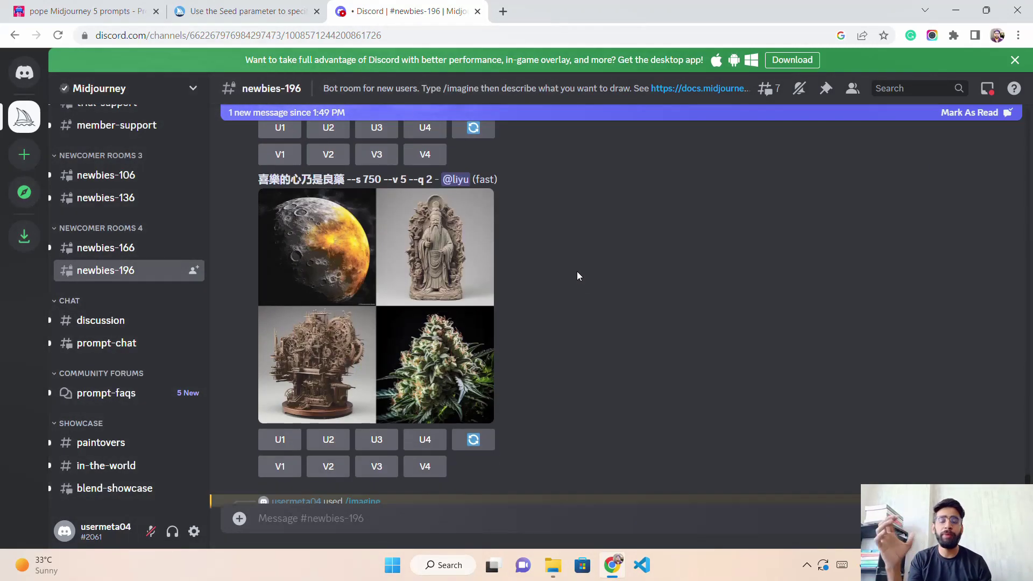
{"action": "scroll", "coordinate": [543, 282], "scroll_direction": "down", "scroll_amount": 2}
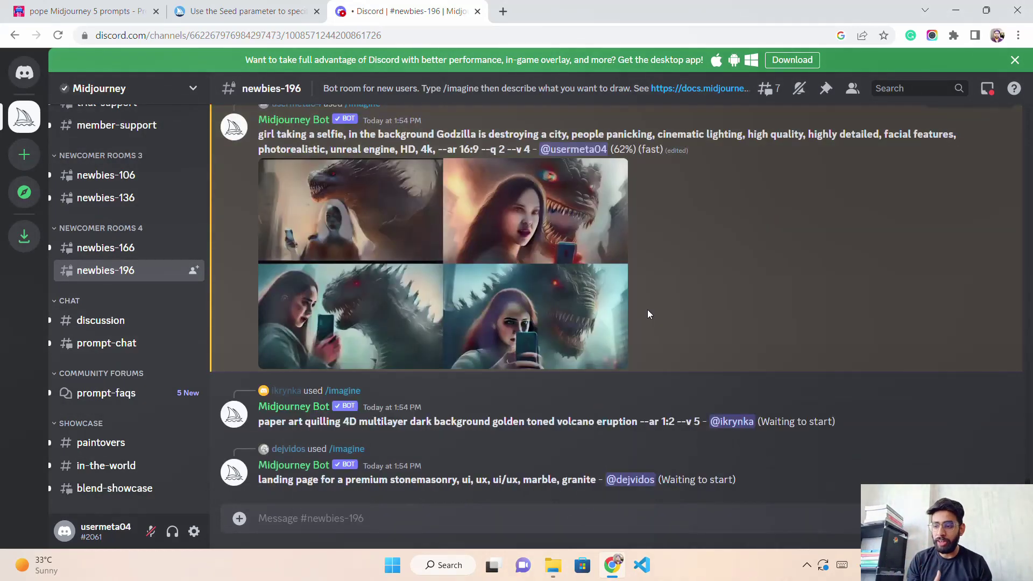
{"action": "scroll", "coordinate": [450, 266], "scroll_direction": "up", "scroll_amount": 6}
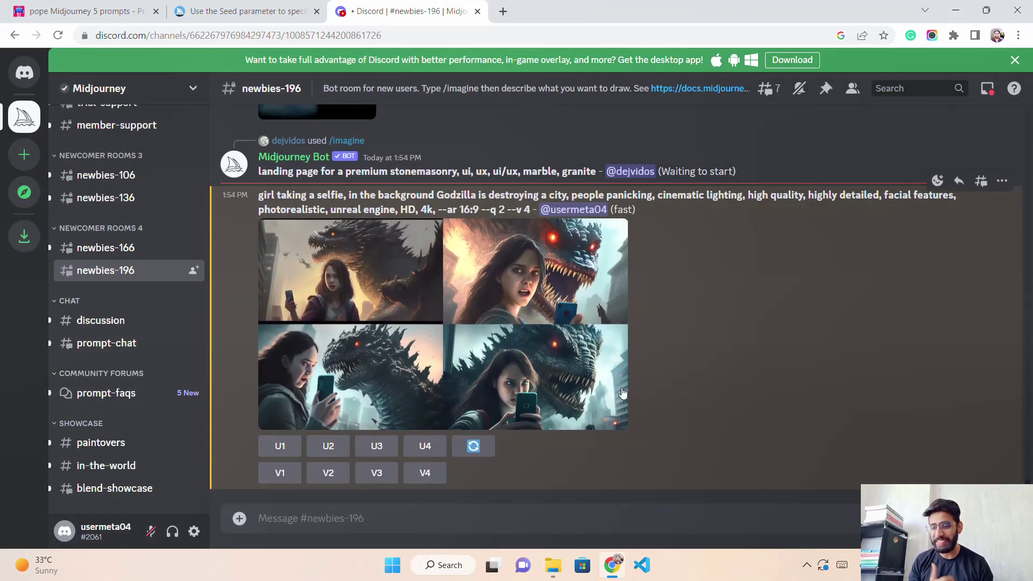
Enlarge the Godzilla selfie image grid, examine its four images, and close the preview
{"action": "left_click", "coordinate": [544, 273]}
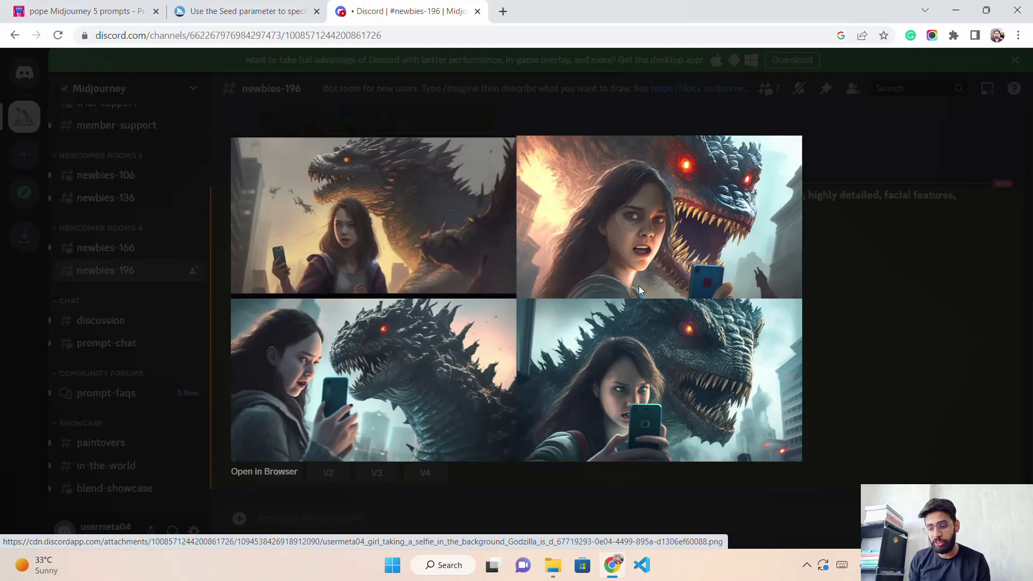
{"action": "left_click", "coordinate": [814, 410]}
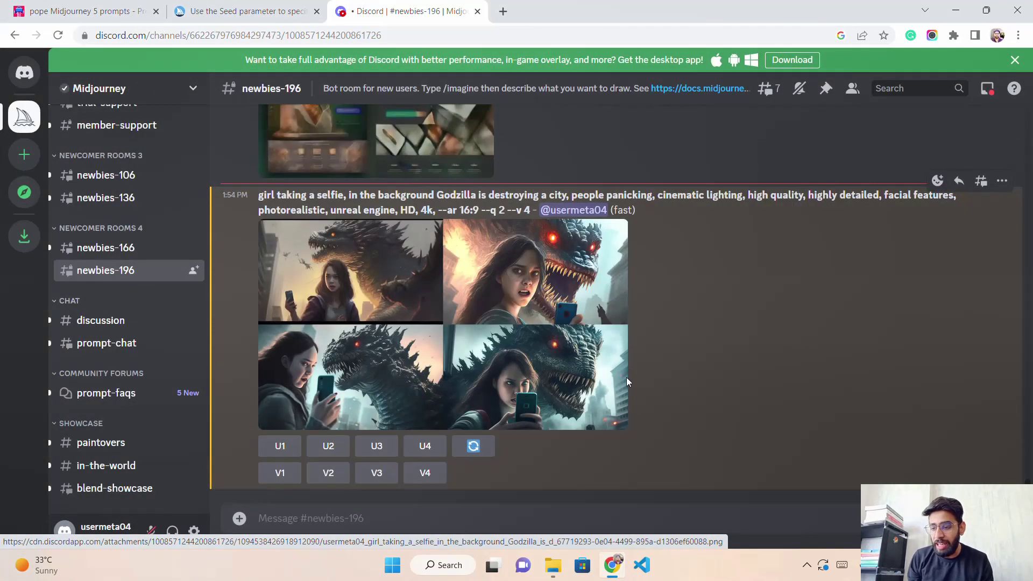
{"action": "left_click", "coordinate": [563, 362]}
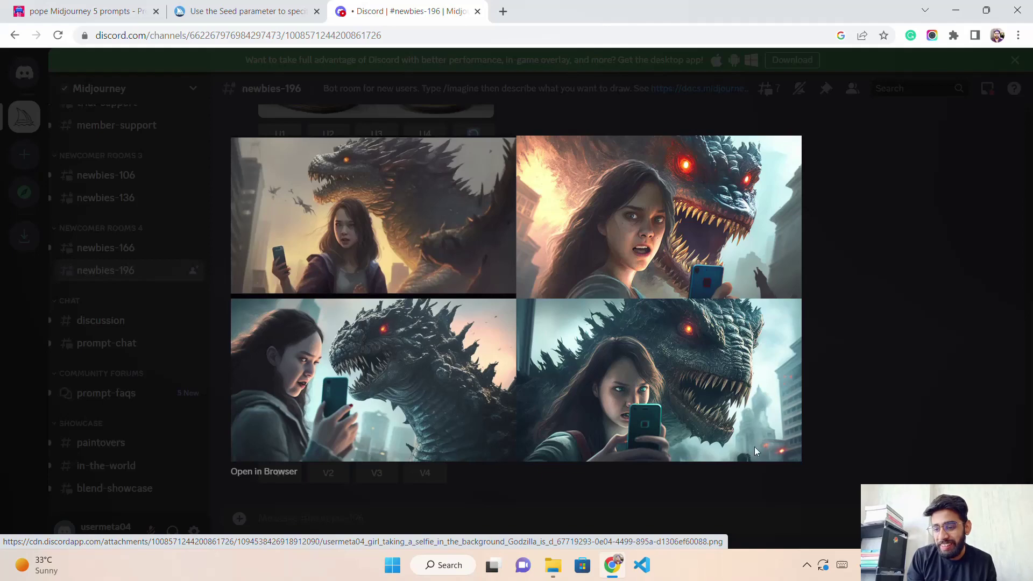
{"action": "left_click", "coordinate": [848, 353]}
Upscale the second image of the Godzilla selfie grid and check its upscaling job in the channel
{"action": "scroll", "coordinate": [444, 434], "scroll_direction": "up", "scroll_amount": 5}
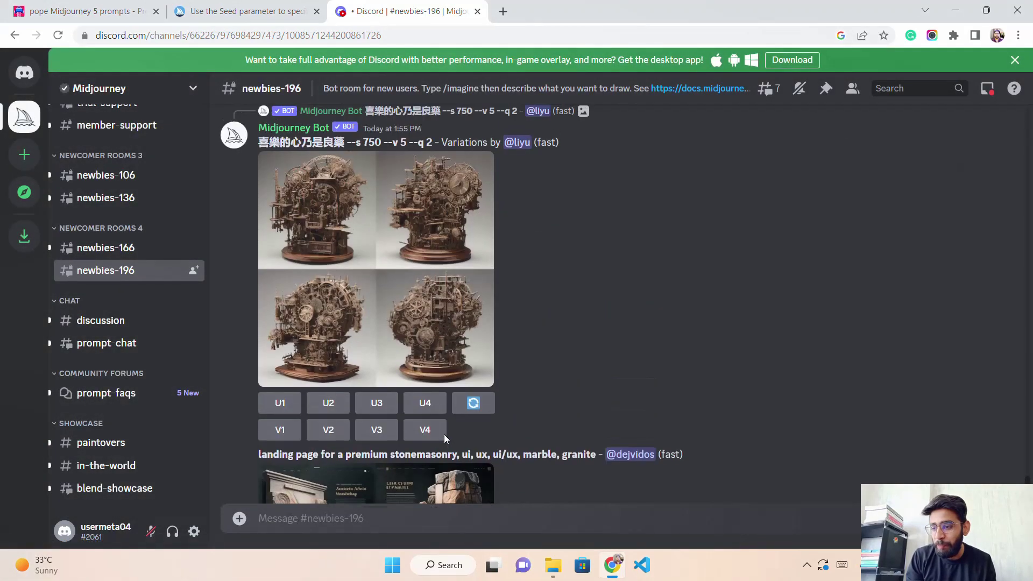
{"action": "scroll", "coordinate": [444, 434], "scroll_direction": "up", "scroll_amount": 3}
{"action": "left_click", "coordinate": [329, 385]}
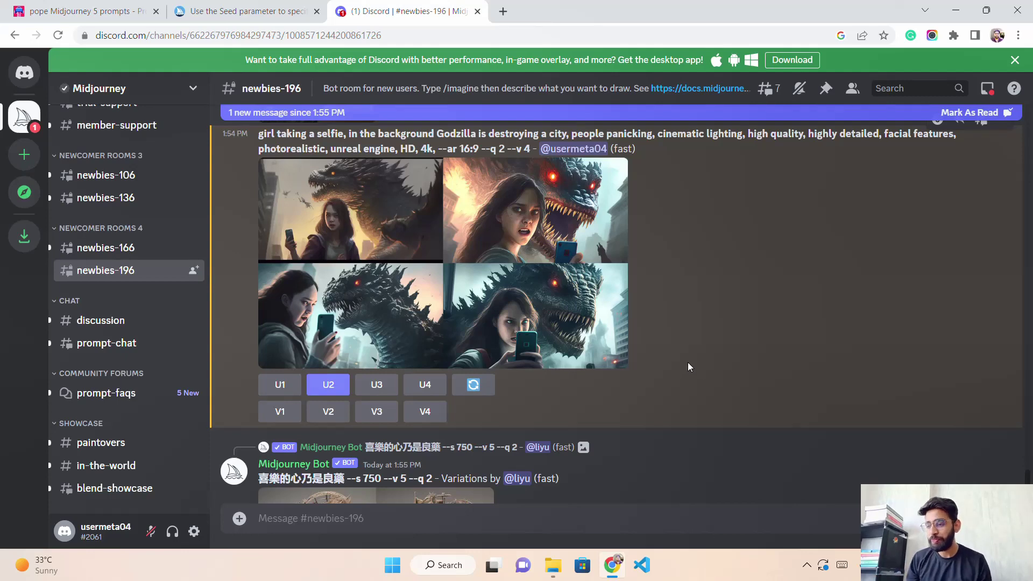
{"action": "scroll", "coordinate": [681, 358], "scroll_direction": "down", "scroll_amount": 10}
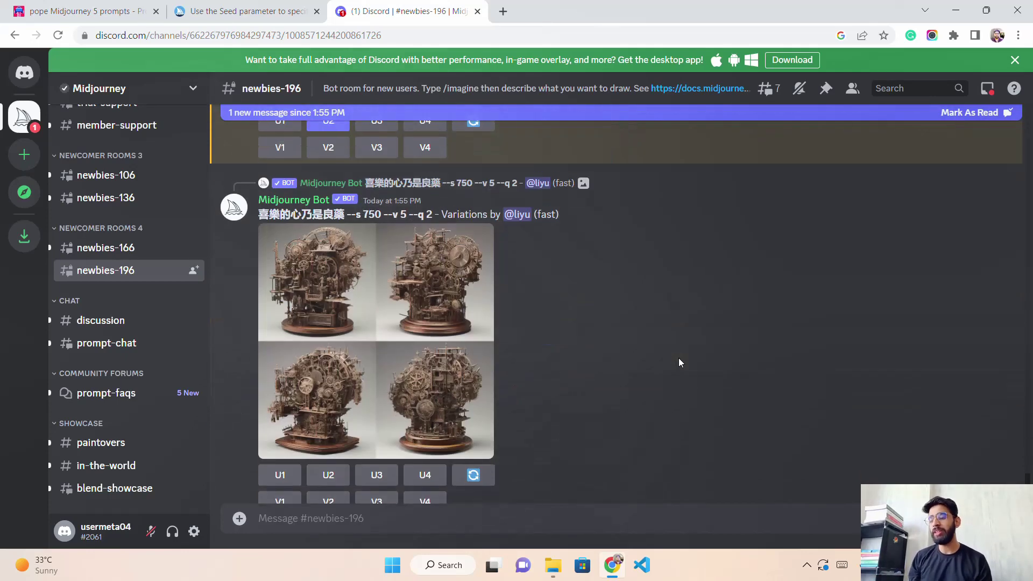
{"action": "scroll", "coordinate": [672, 360], "scroll_direction": "up", "scroll_amount": 3}
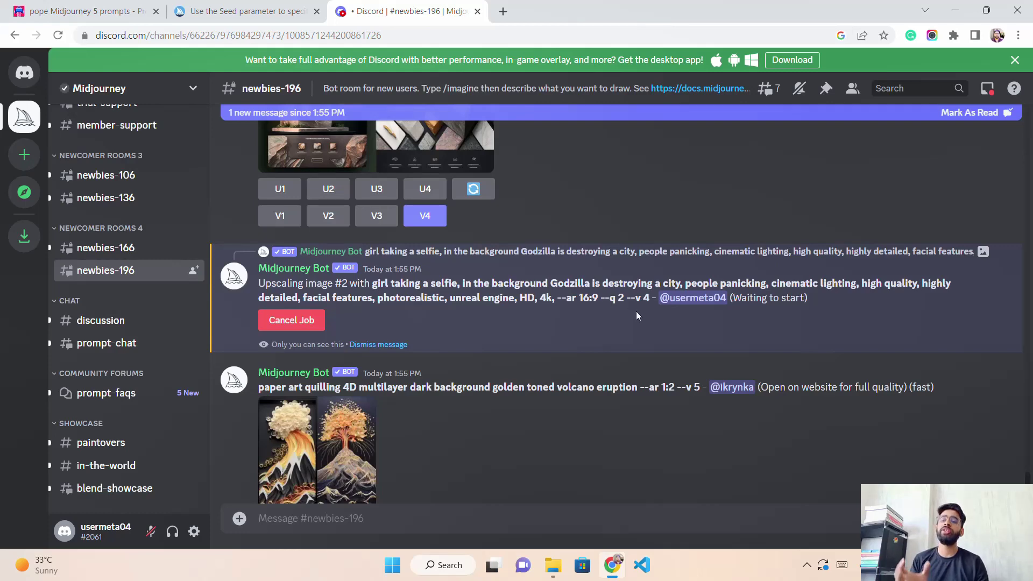
{"action": "scroll", "coordinate": [672, 377], "scroll_direction": "down", "scroll_amount": 1}
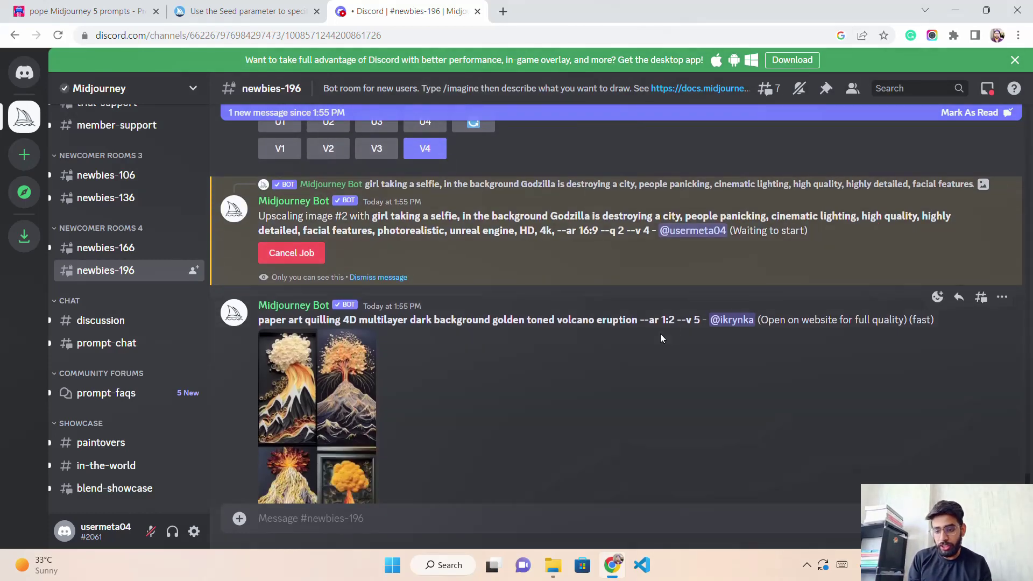
Examine the volcano eruption paper art image made with "--ar 1:2 --v 5" and the stonemasonry landing page variations in the channel
{"action": "scroll", "coordinate": [676, 280], "scroll_direction": "down", "scroll_amount": 2}
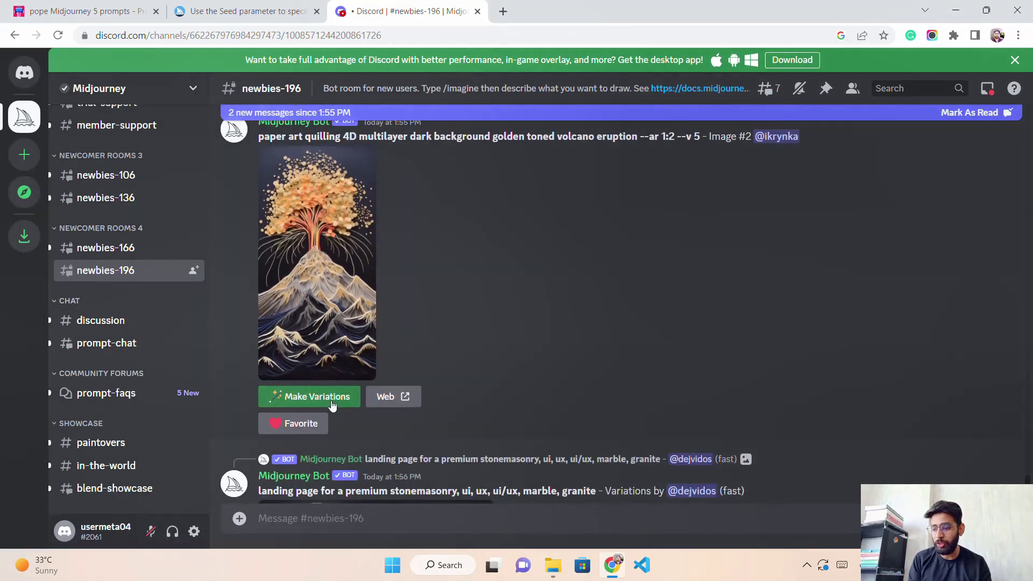
{"action": "scroll", "coordinate": [492, 411], "scroll_direction": "up", "scroll_amount": 3}
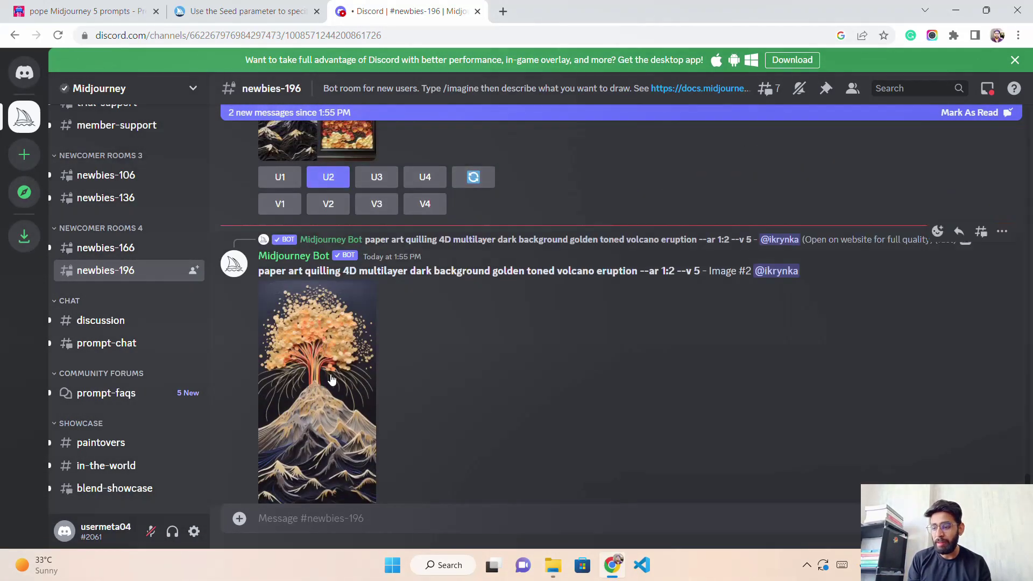
{"action": "scroll", "coordinate": [316, 351], "scroll_direction": "down", "scroll_amount": 2}
{"action": "scroll", "coordinate": [483, 362], "scroll_direction": "up", "scroll_amount": 2}
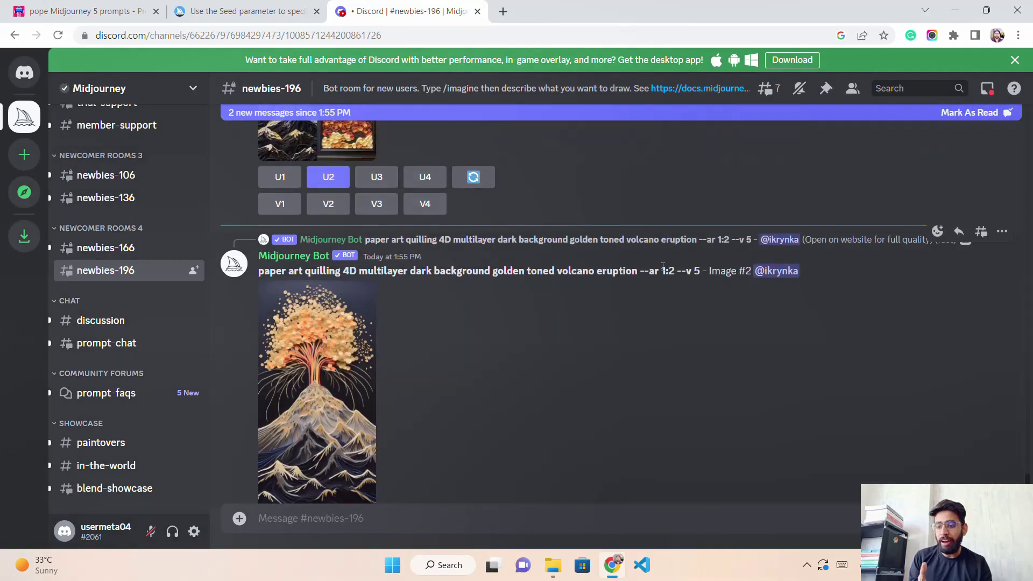
{"action": "scroll", "coordinate": [325, 315], "scroll_direction": "down", "scroll_amount": 2}
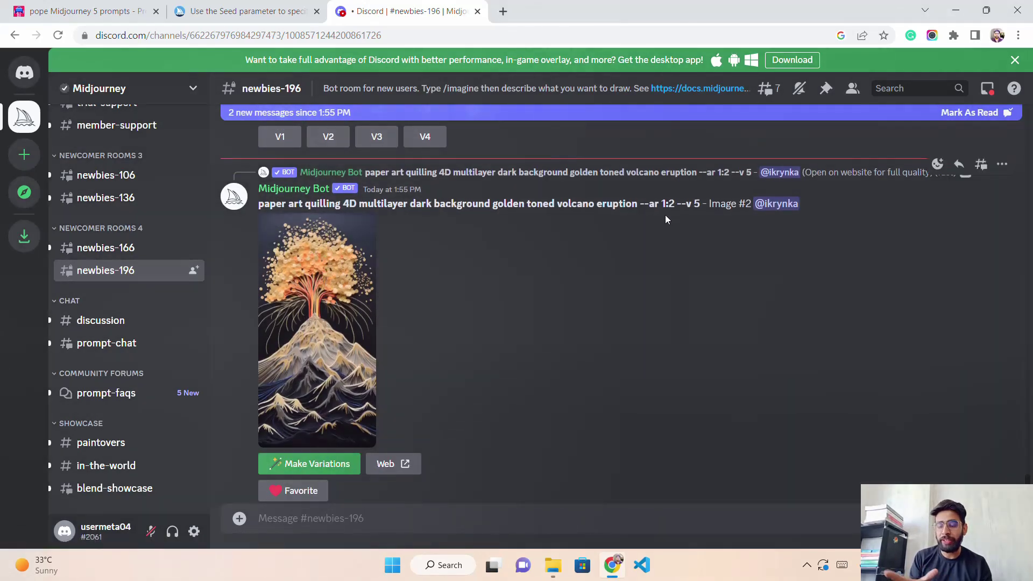
{"action": "scroll", "coordinate": [486, 328], "scroll_direction": "down", "scroll_amount": 3}
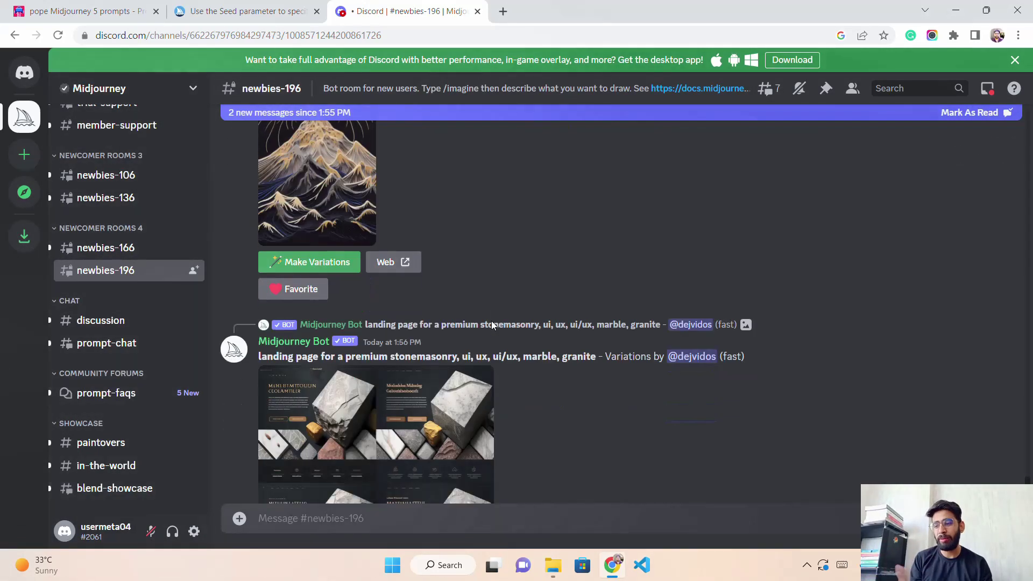
{"action": "scroll", "coordinate": [526, 369], "scroll_direction": "up", "scroll_amount": 3}
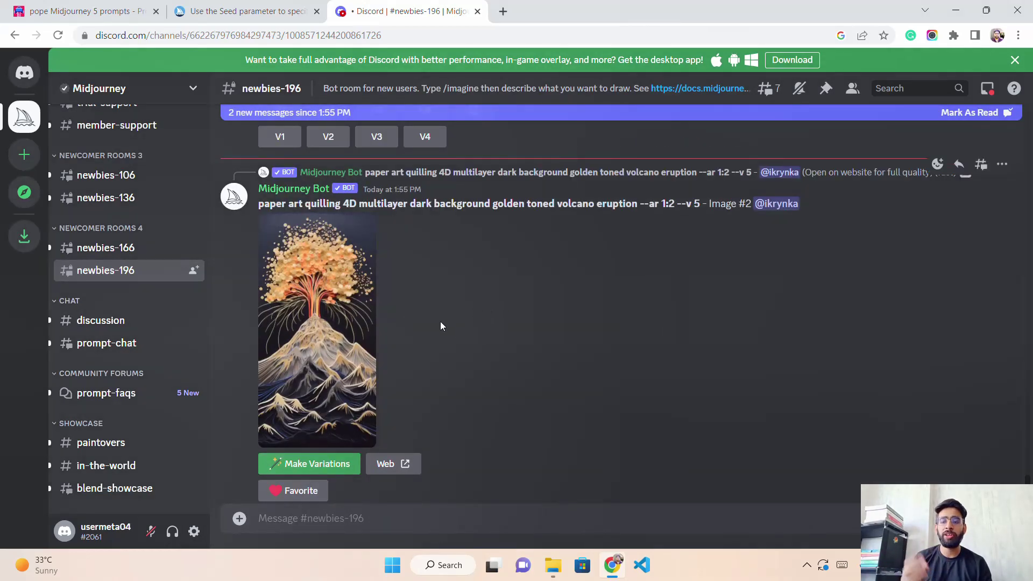
{"action": "scroll", "coordinate": [417, 333], "scroll_direction": "down", "scroll_amount": 5}
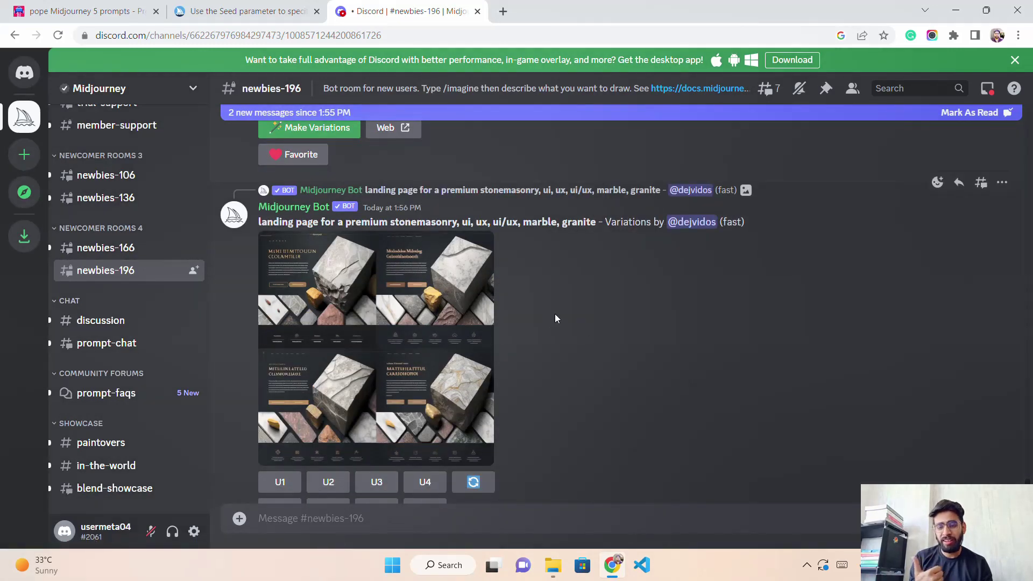
{"action": "scroll", "coordinate": [398, 357], "scroll_direction": "up", "scroll_amount": 5}
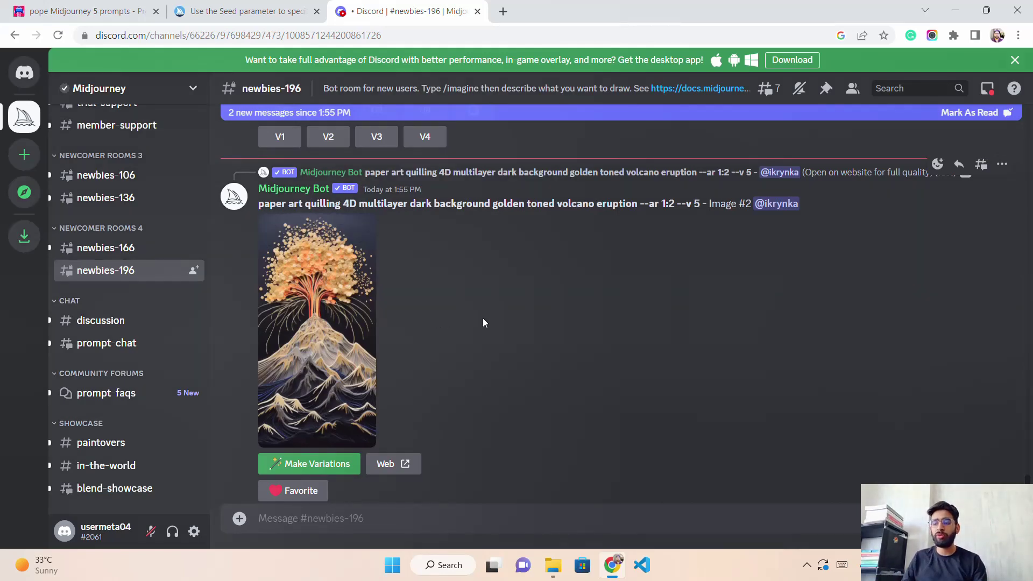
Check the upscaling job for the second Godzilla selfie image and re-examine the original four-image grid in the channel
{"action": "scroll", "coordinate": [483, 318], "scroll_direction": "up", "scroll_amount": 3}
{"action": "scroll", "coordinate": [466, 324], "scroll_direction": "up", "scroll_amount": 3}
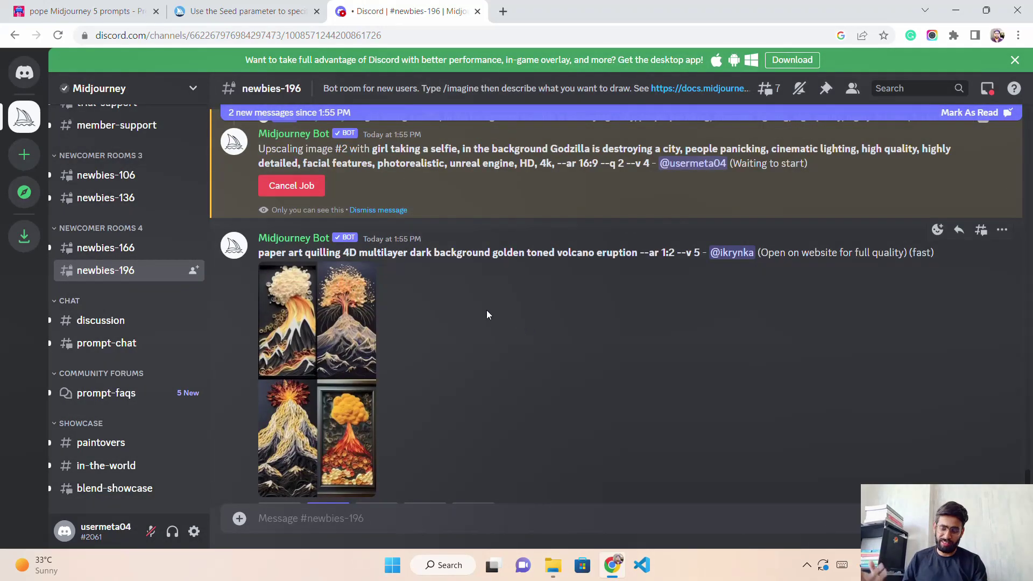
{"action": "scroll", "coordinate": [505, 331], "scroll_direction": "up", "scroll_amount": 3}
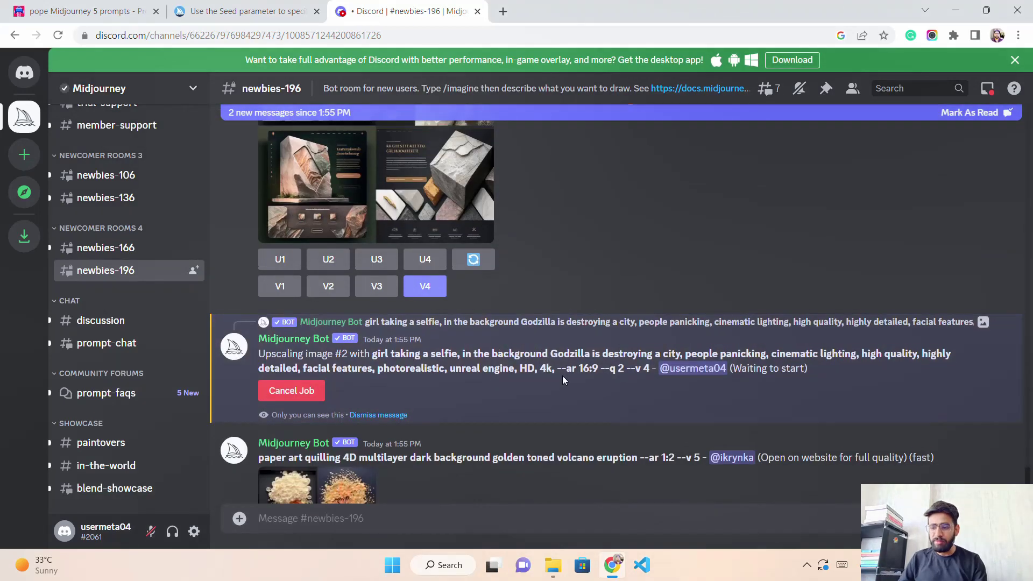
{"action": "scroll", "coordinate": [520, 355], "scroll_direction": "up", "scroll_amount": 3}
{"action": "scroll", "coordinate": [520, 355], "scroll_direction": "up", "scroll_amount": 8}
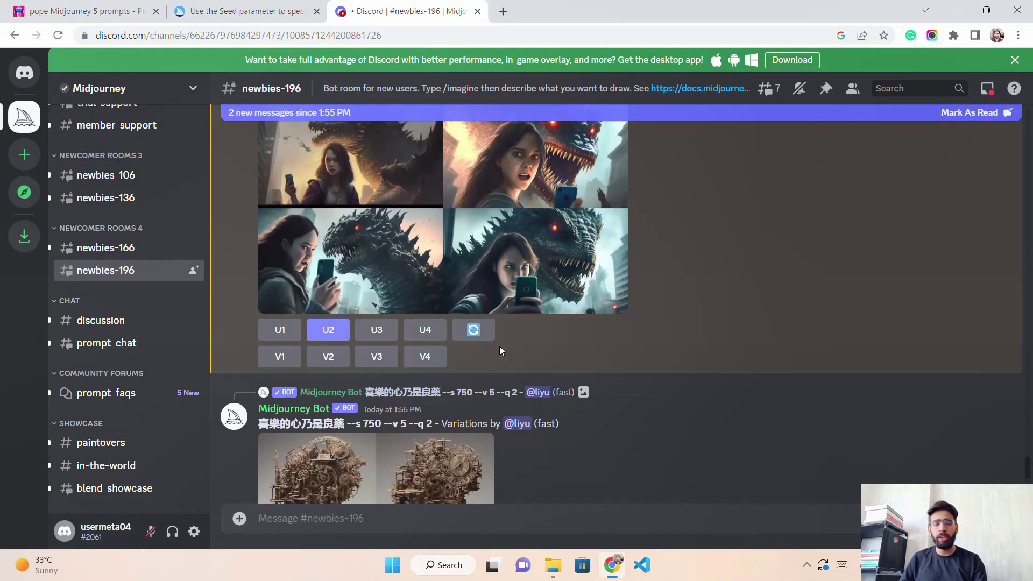
{"action": "scroll", "coordinate": [521, 334], "scroll_direction": "up", "scroll_amount": 2}
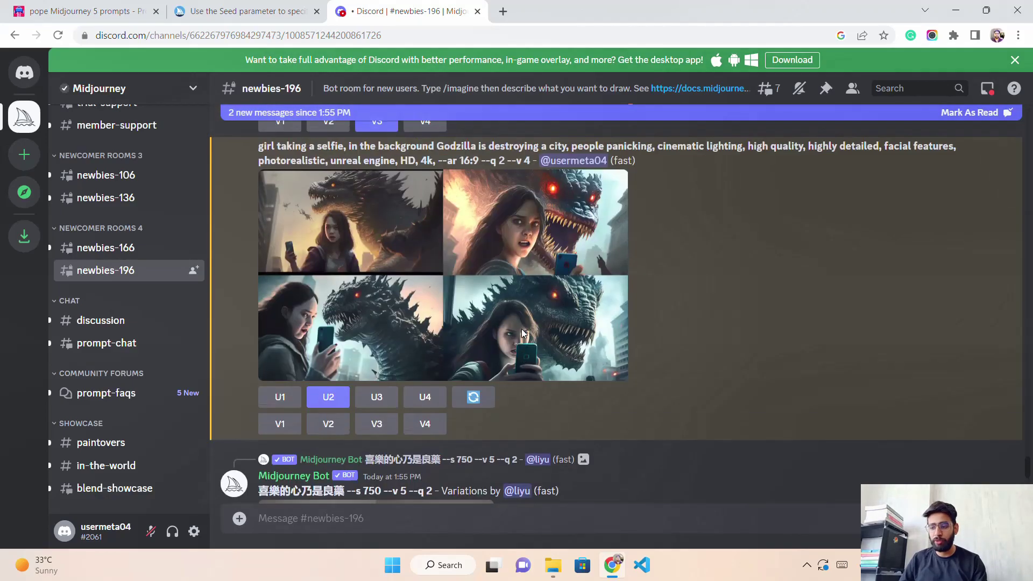
{"action": "scroll", "coordinate": [519, 357], "scroll_direction": "down", "scroll_amount": 10}
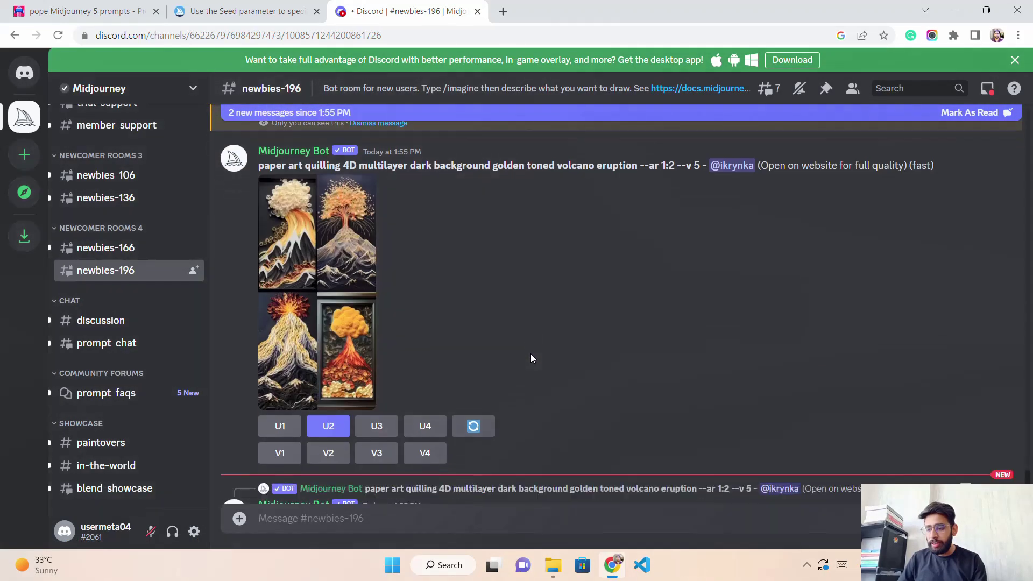
{"action": "scroll", "coordinate": [531, 352], "scroll_direction": "down", "scroll_amount": 3}
{"action": "scroll", "coordinate": [533, 356], "scroll_direction": "up", "scroll_amount": 10}
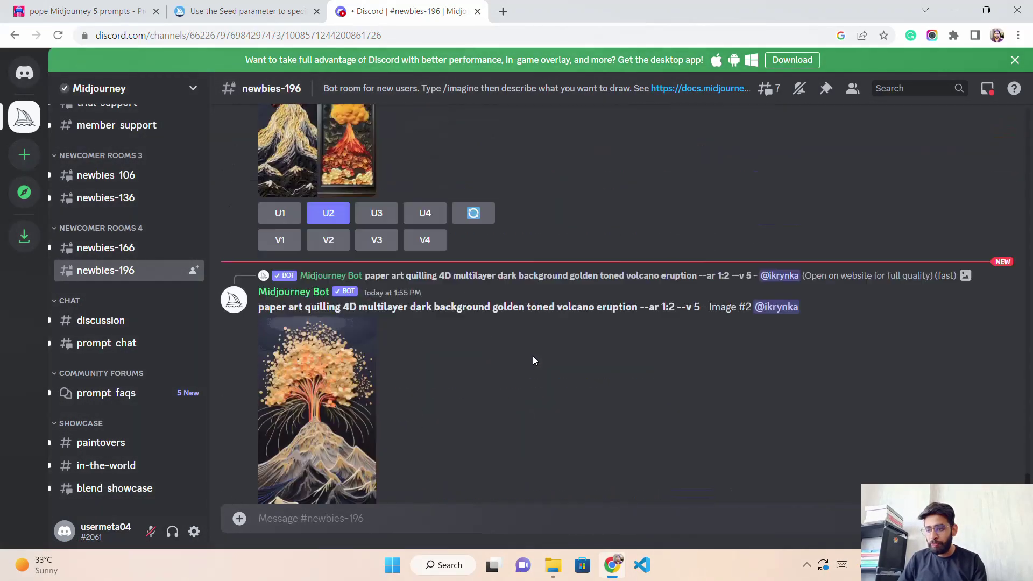
{"action": "scroll", "coordinate": [532, 356], "scroll_direction": "up", "scroll_amount": 10}
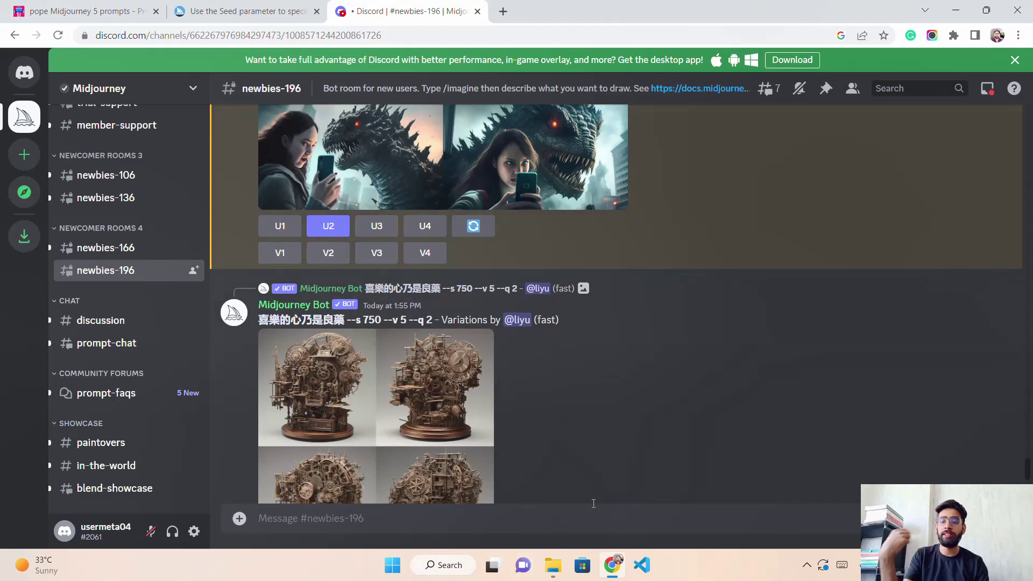
Recheck the Godzilla upscaling job and look through the newest messages in newbies-196 for its result
{"action": "mouse_move", "coordinate": [119, 271]}
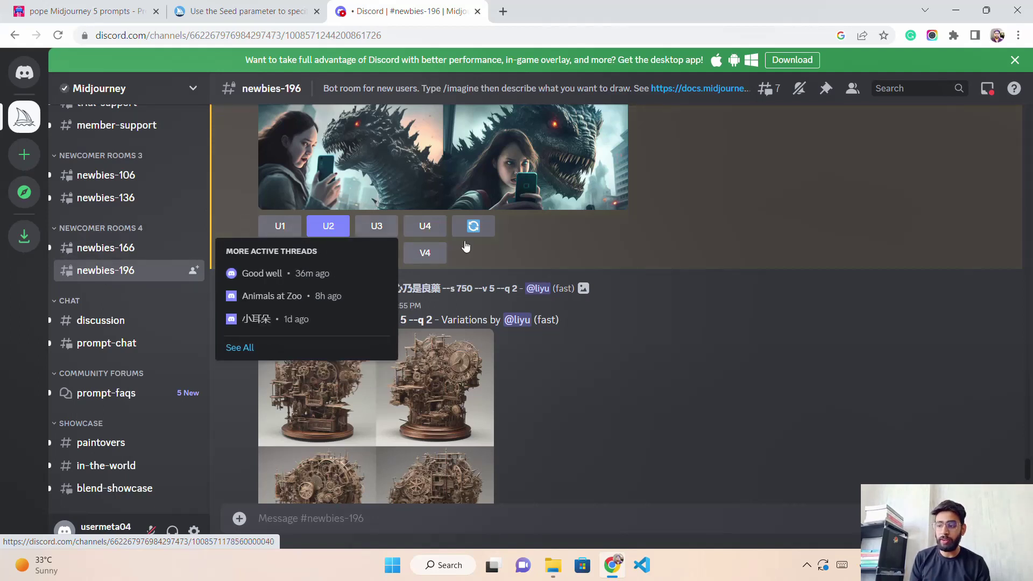
{"action": "mouse_move", "coordinate": [162, 270]}
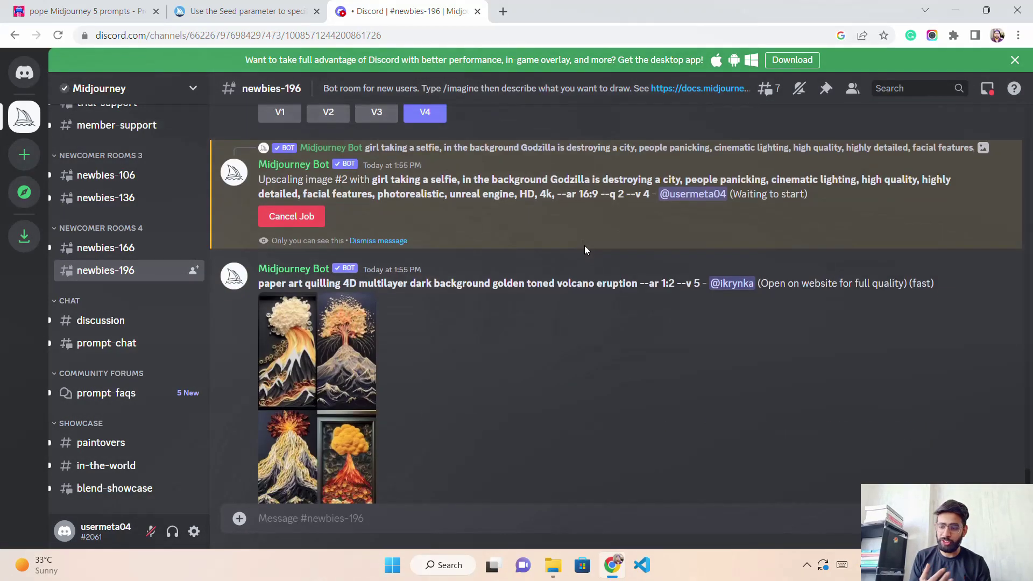
{"action": "scroll", "coordinate": [569, 290], "scroll_direction": "up", "scroll_amount": 15}
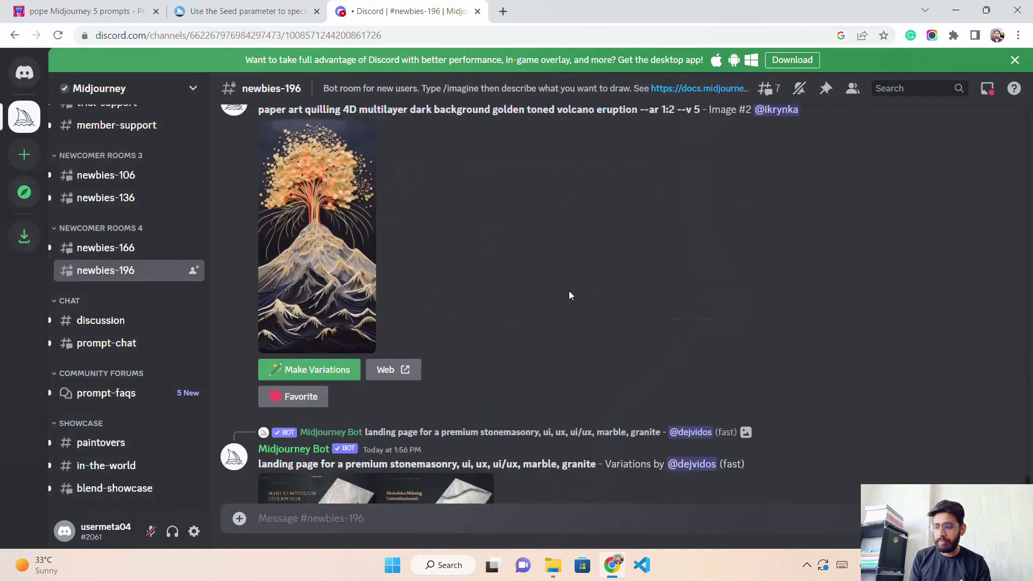
{"action": "scroll", "coordinate": [570, 291], "scroll_direction": "up", "scroll_amount": 1}
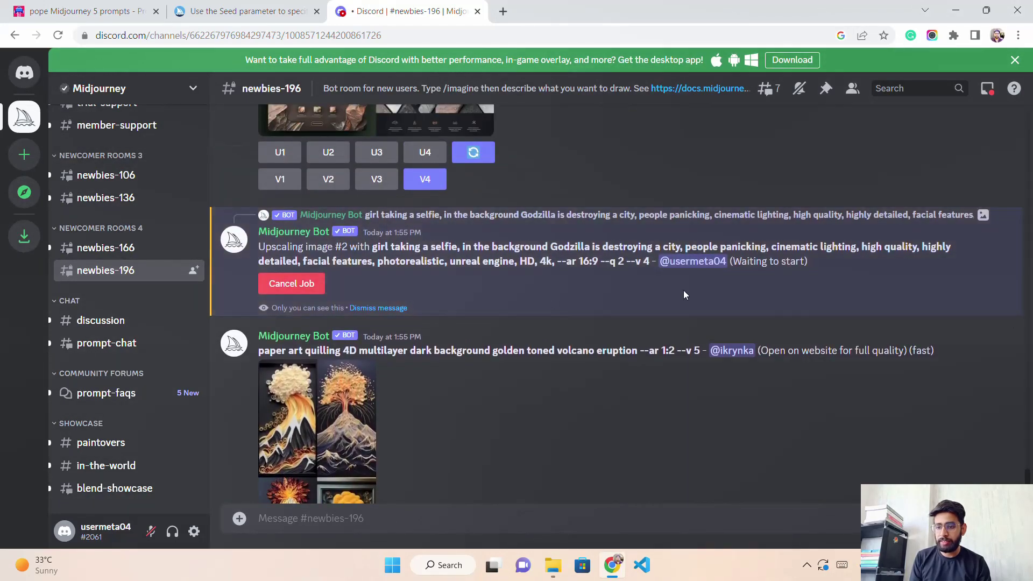
{"action": "scroll", "coordinate": [550, 292], "scroll_direction": "up", "scroll_amount": 3}
{"action": "scroll", "coordinate": [562, 300], "scroll_direction": "up", "scroll_amount": 7}
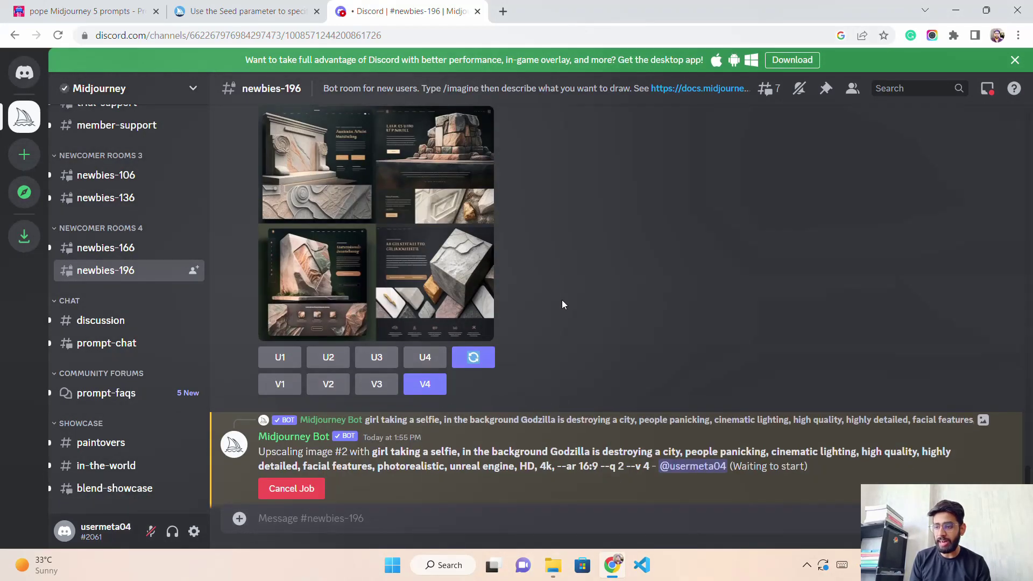
{"action": "scroll", "coordinate": [563, 303], "scroll_direction": "down", "scroll_amount": 10}
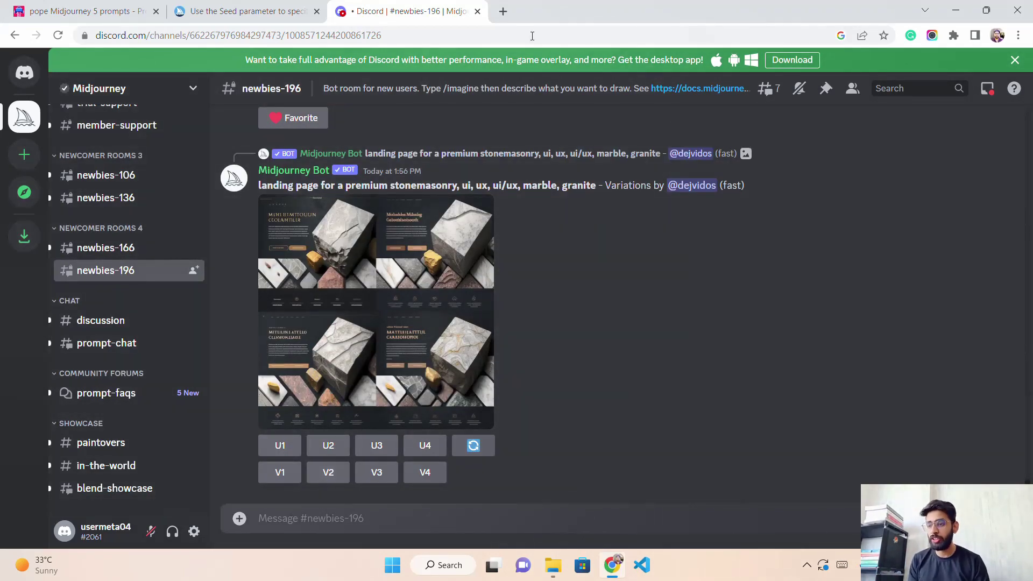
Search Google Images for "erik ten hag" in a new browser tab
{"action": "left_click", "coordinate": [503, 12]}
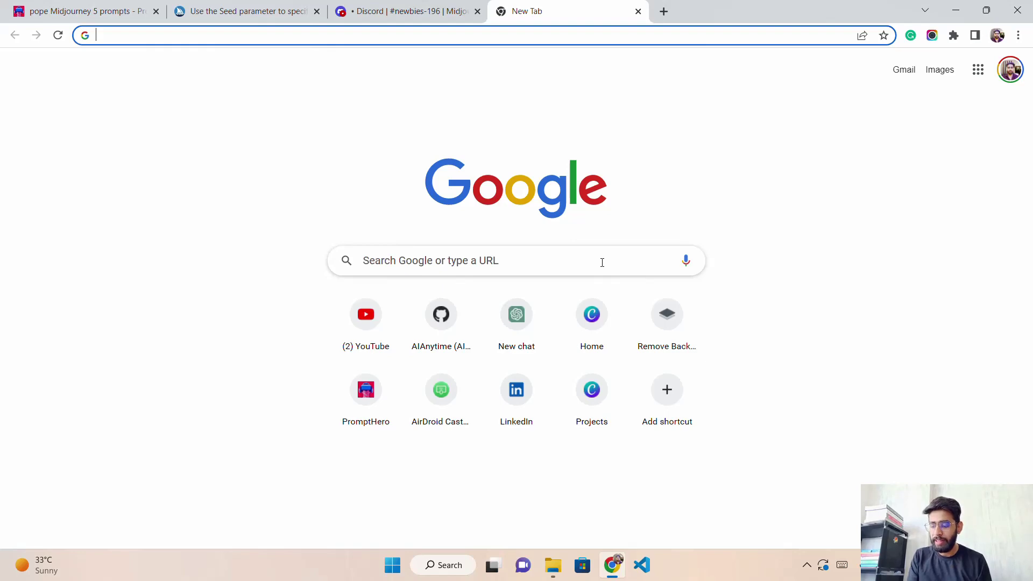
{"action": "type", "text": "elon m"}
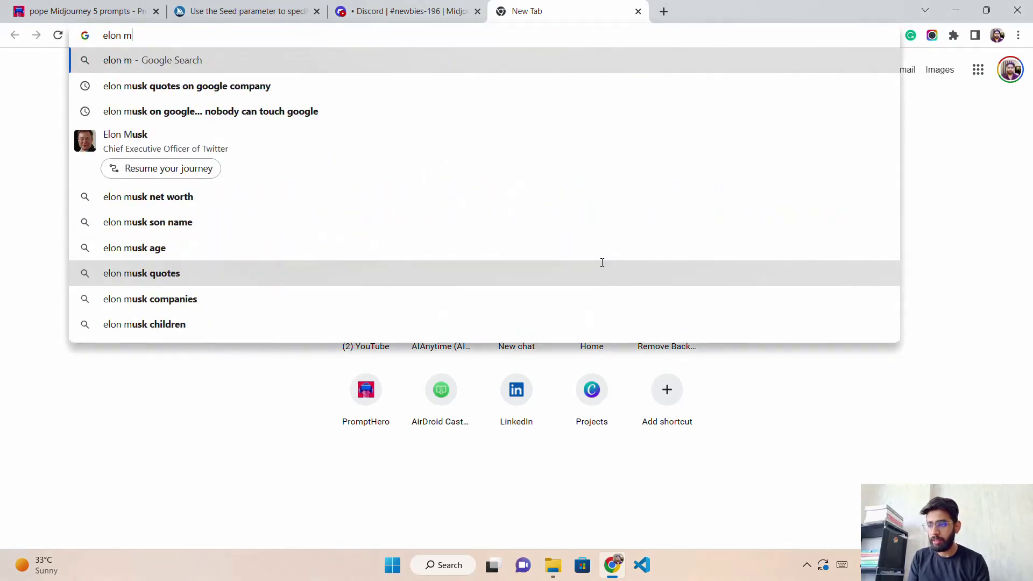
{"action": "key", "text": "BackSpace"}
{"action": "key", "text": "BackSpace"}
{"action": "key", "text": "BackSpace"}
{"action": "key", "text": "BackSpace"}
{"action": "key", "text": "BackSpace"}
{"action": "type", "text": "rik ten"}
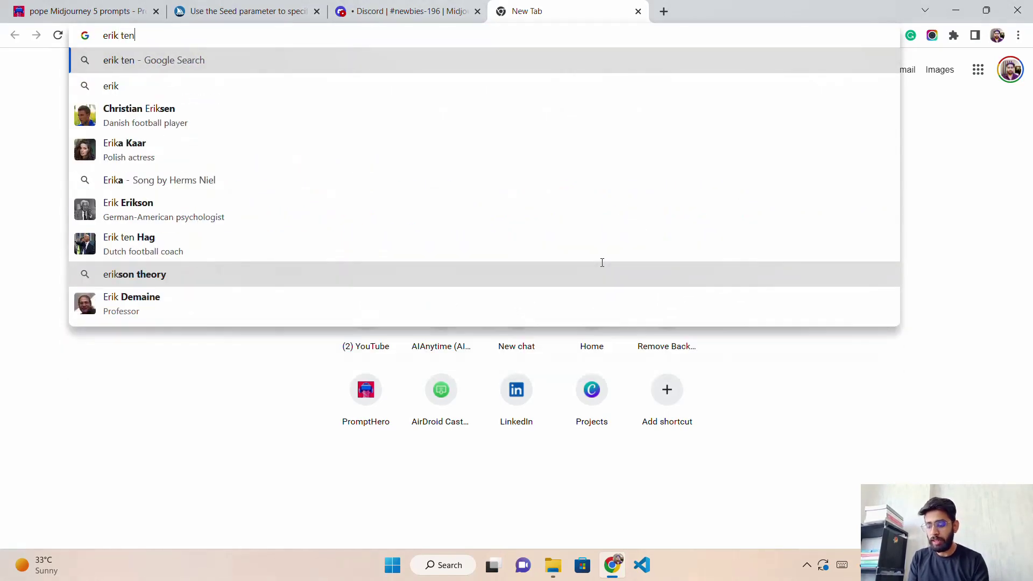
{"action": "type", "text": " hag"}
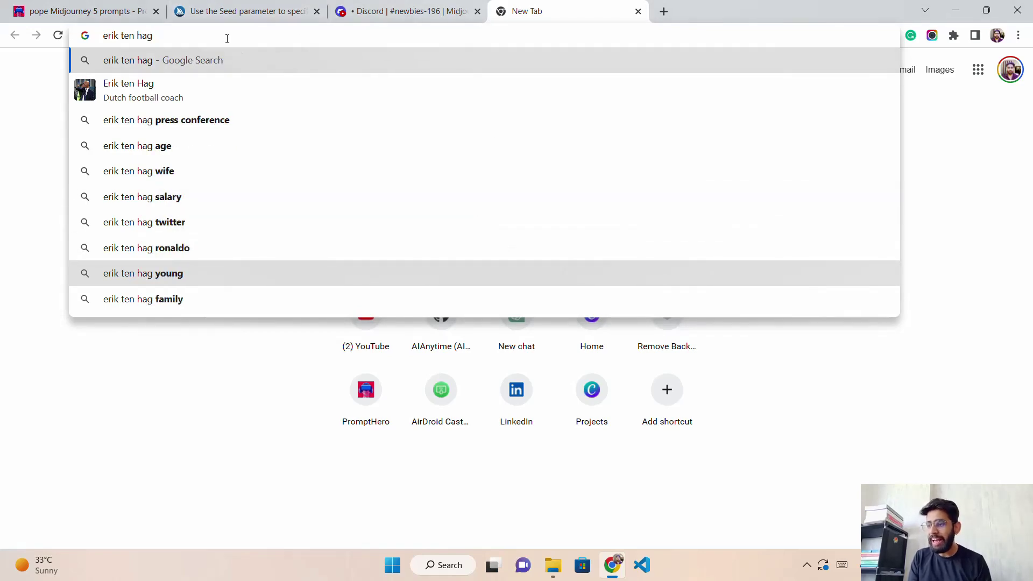
{"action": "key", "text": "Return"}
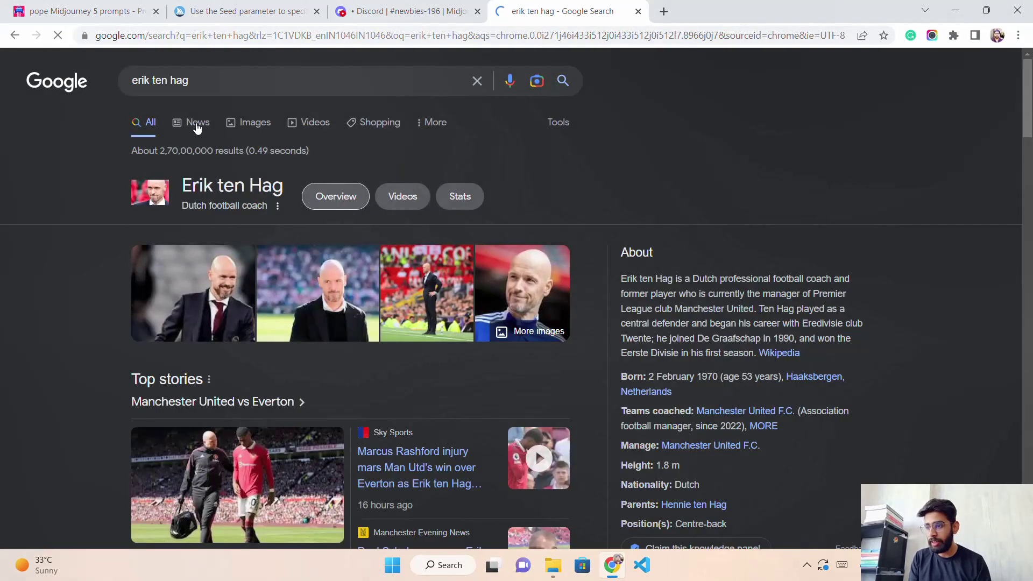
{"action": "left_click", "coordinate": [241, 121]}
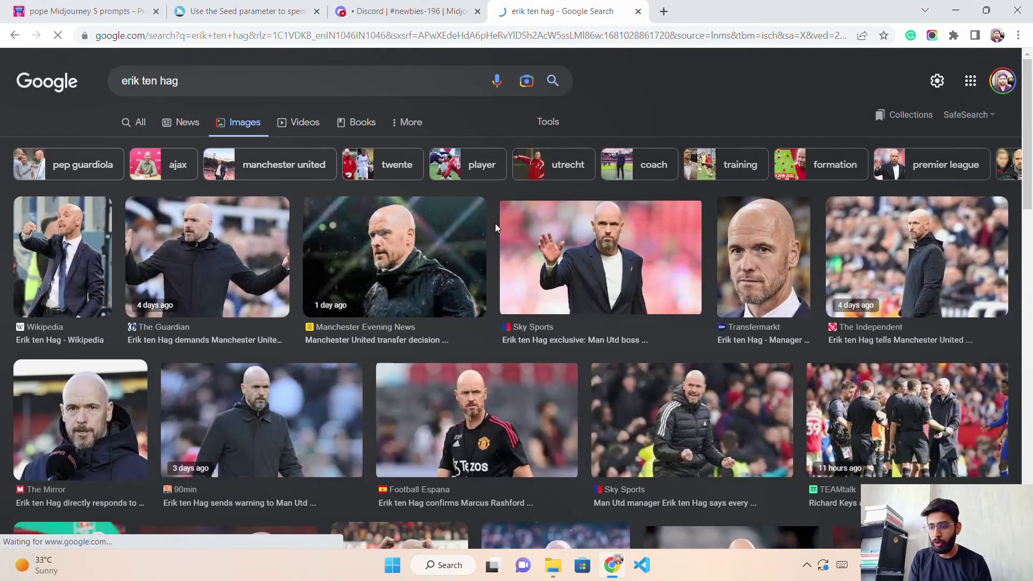
Open the Sky Sports picture of Erik ten Hag waving and save it to the Desktop as "eirk sample"
{"action": "left_click", "coordinate": [523, 326]}
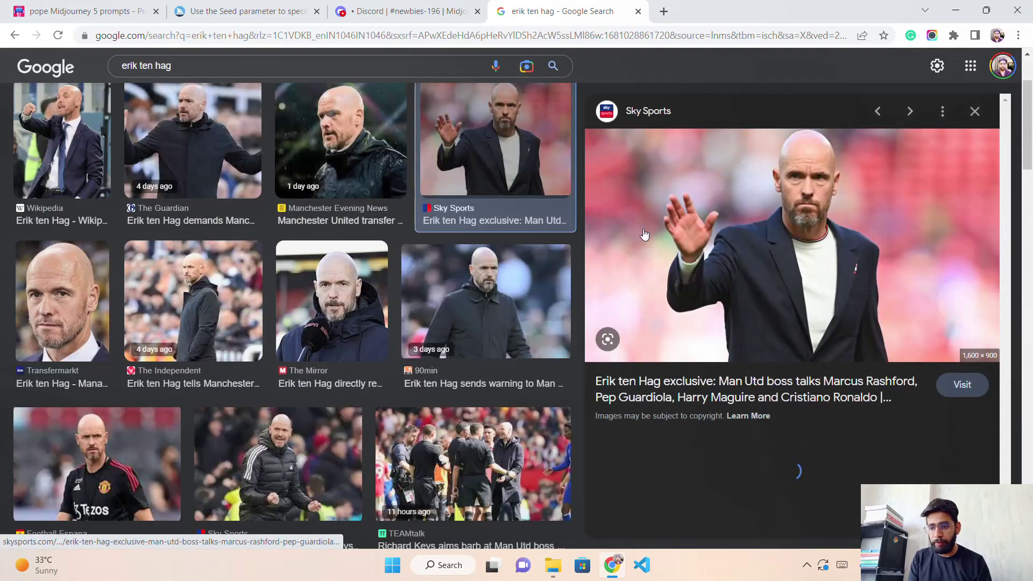
{"action": "right_click", "coordinate": [804, 211]}
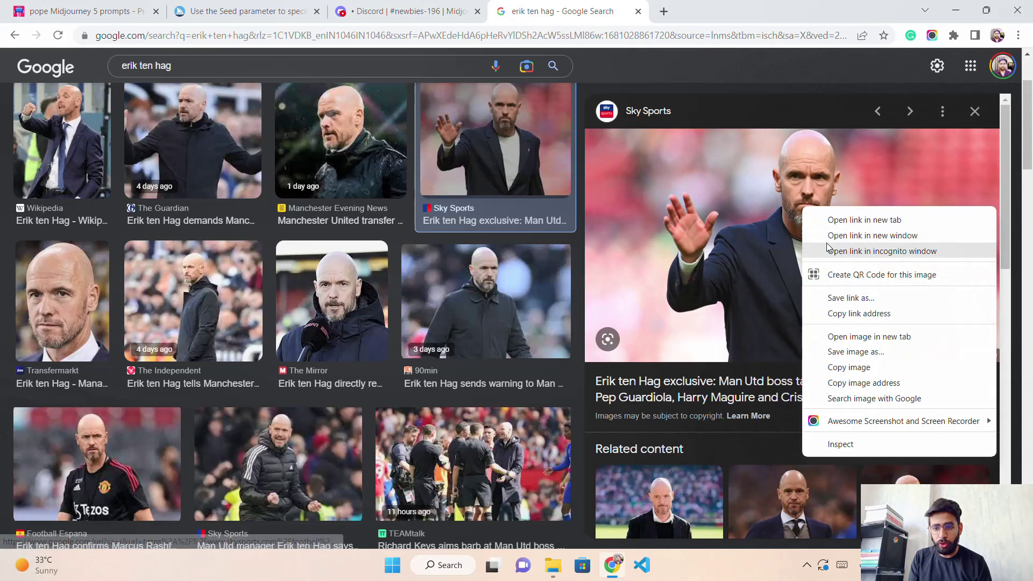
{"action": "left_click", "coordinate": [842, 352]}
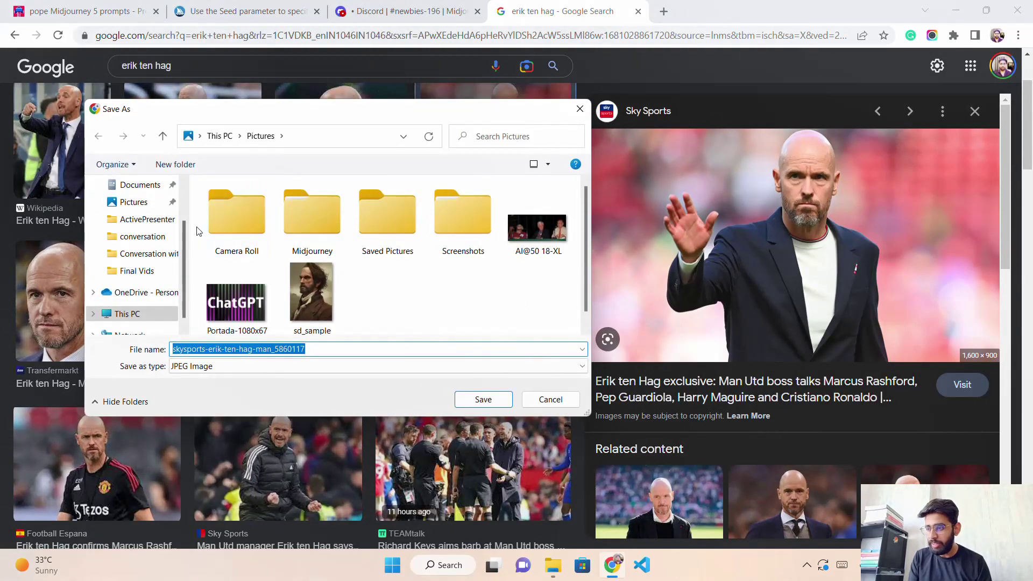
{"action": "left_click", "coordinate": [133, 203]}
{"action": "key", "text": "BackSpace"}
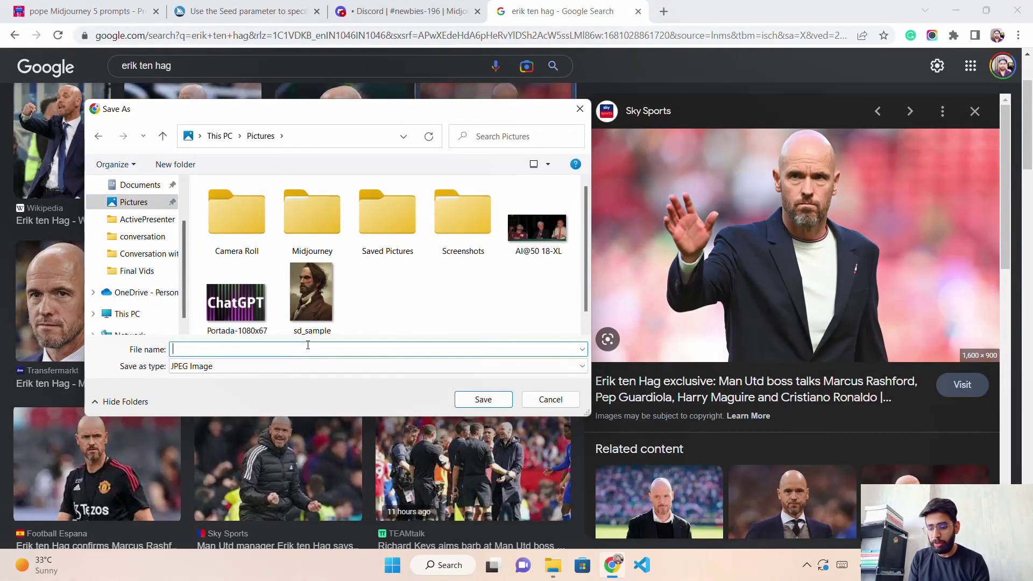
{"action": "type", "text": "eirk sample"}
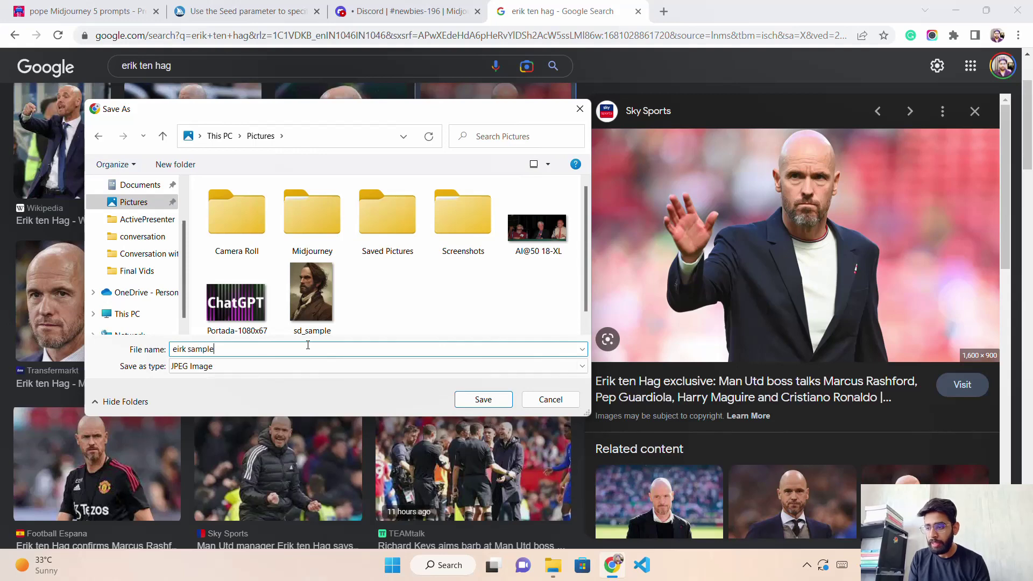
{"action": "scroll", "coordinate": [135, 215], "scroll_direction": "up", "scroll_amount": 1}
{"action": "left_click", "coordinate": [135, 207]}
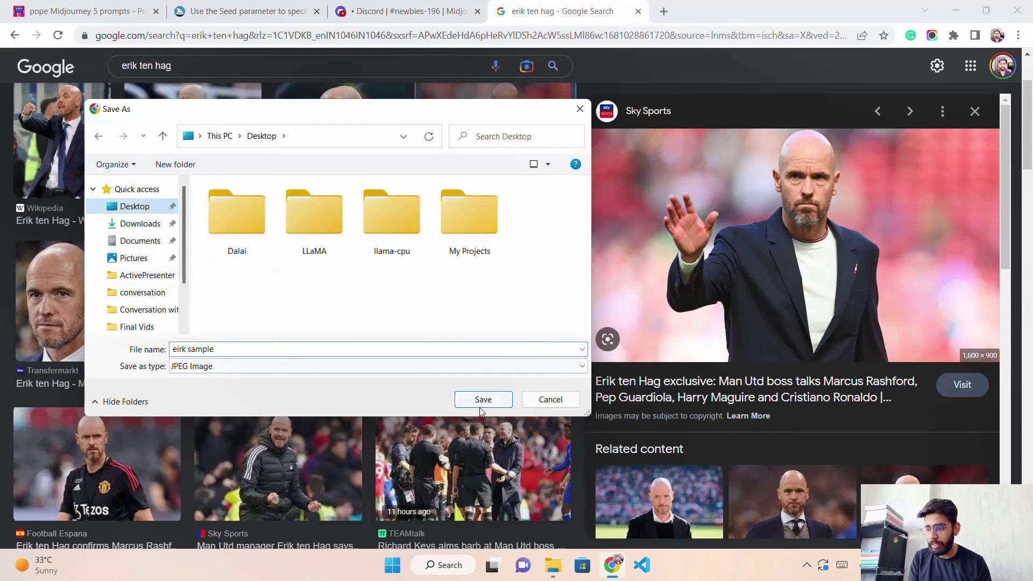
{"action": "left_click", "coordinate": [482, 401]}
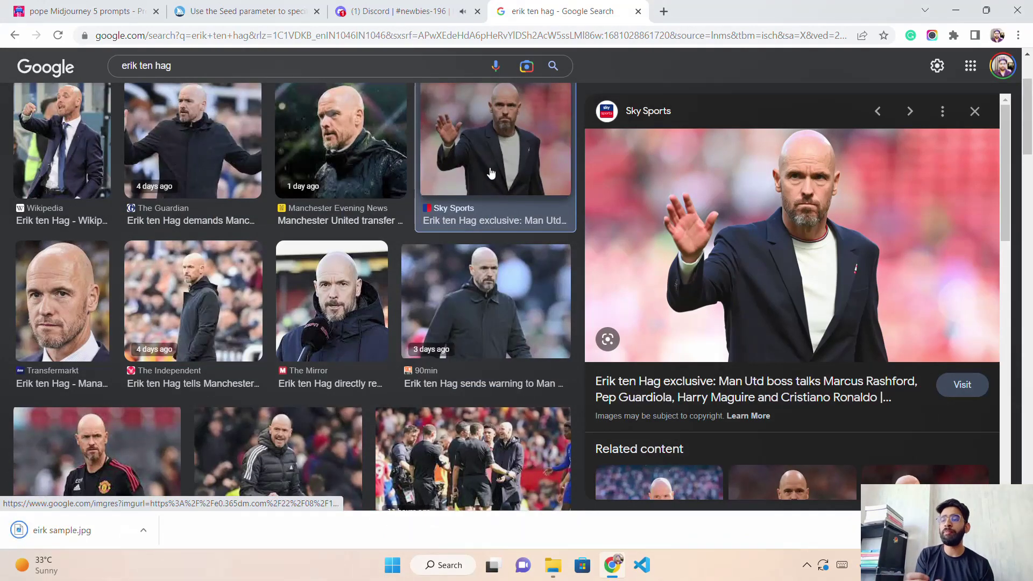
Return to the Discord channel, enlarge the upscaled Godzilla selfie, save it to the Pictures folder, and close the preview
{"action": "left_click", "coordinate": [388, 4]}
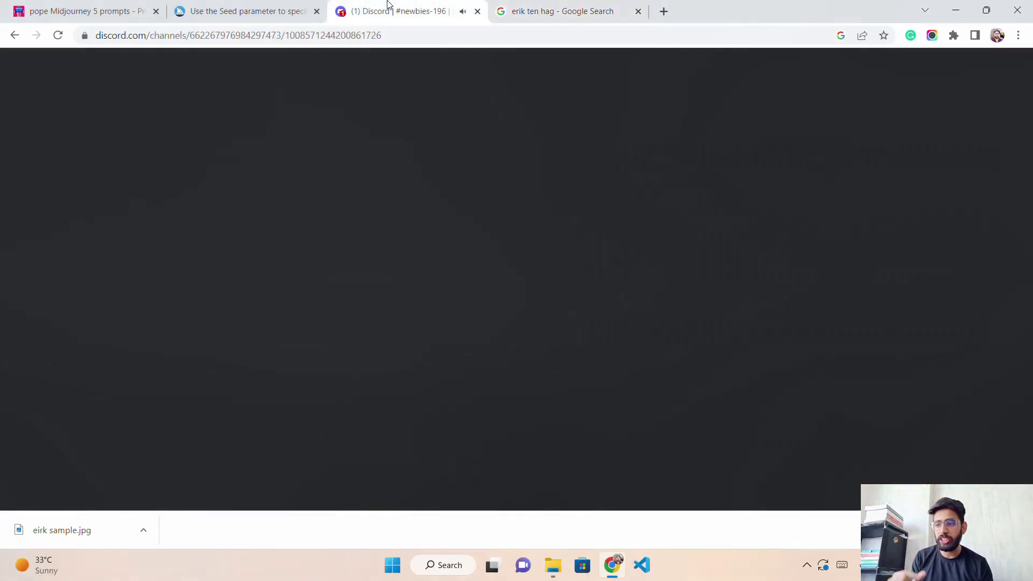
{"action": "left_click", "coordinate": [476, 298]}
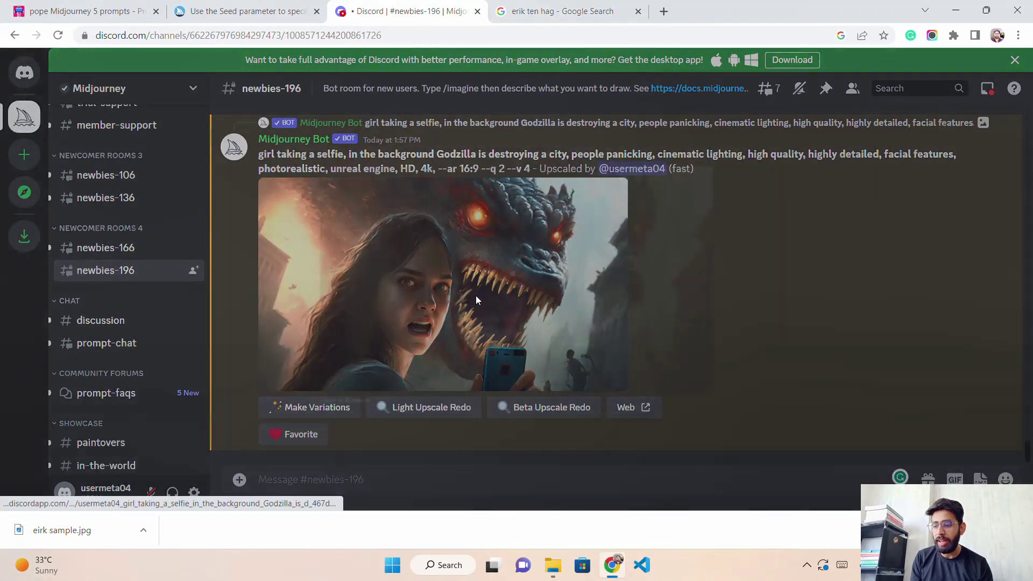
{"action": "right_click", "coordinate": [570, 240]}
{"action": "left_click", "coordinate": [599, 270]}
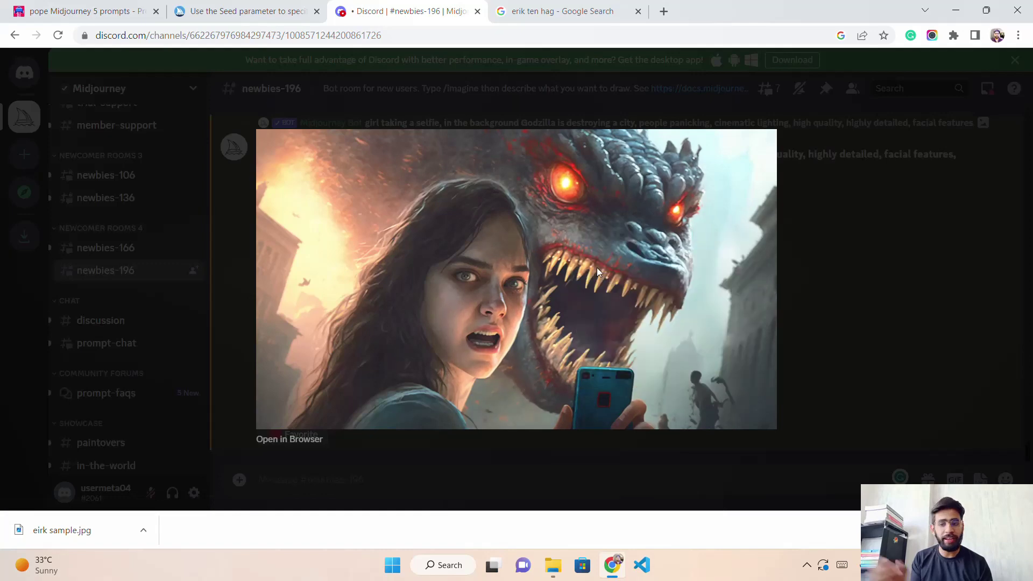
{"action": "left_click", "coordinate": [135, 202]}
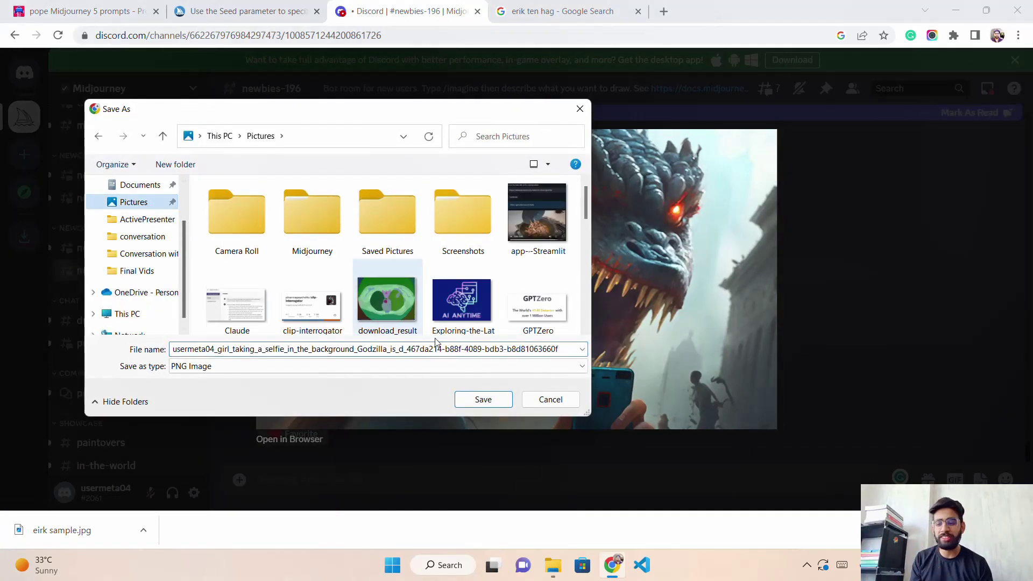
{"action": "left_click", "coordinate": [483, 399]}
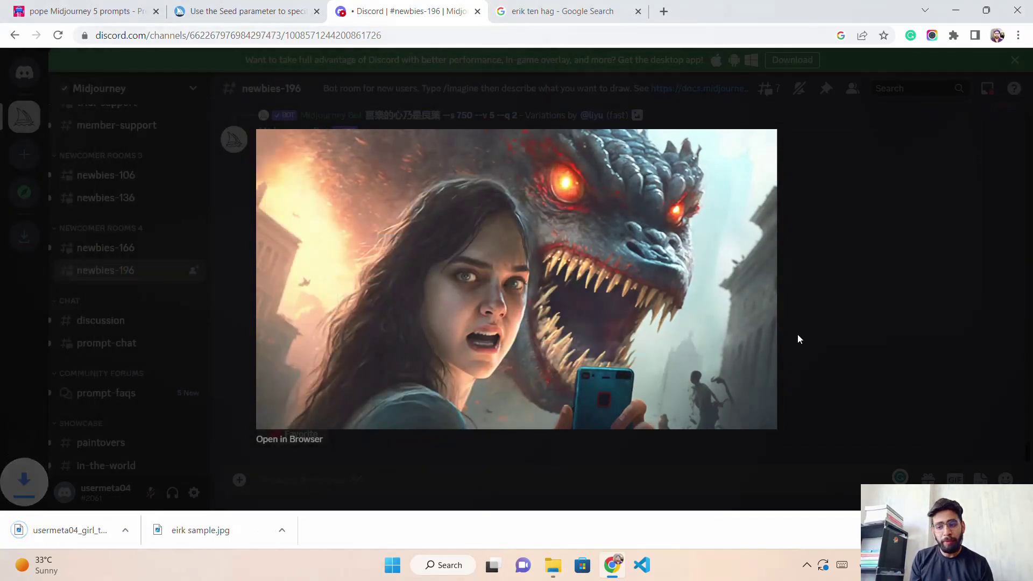
{"action": "left_click", "coordinate": [798, 334]}
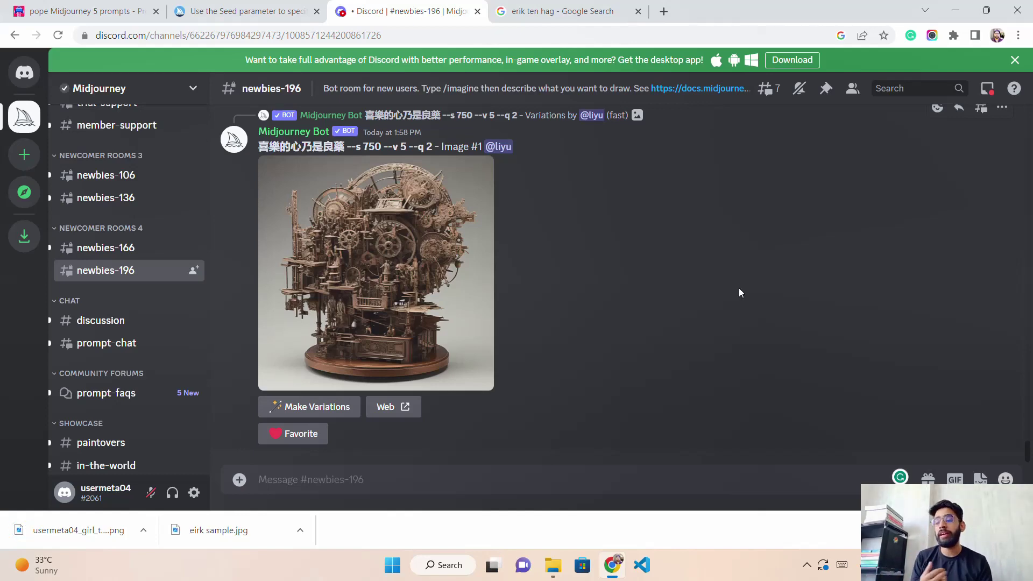
Upload "eirk sample" from the Desktop and post it in the newbies-196 channel
{"action": "scroll", "coordinate": [738, 288], "scroll_direction": "up", "scroll_amount": 6}
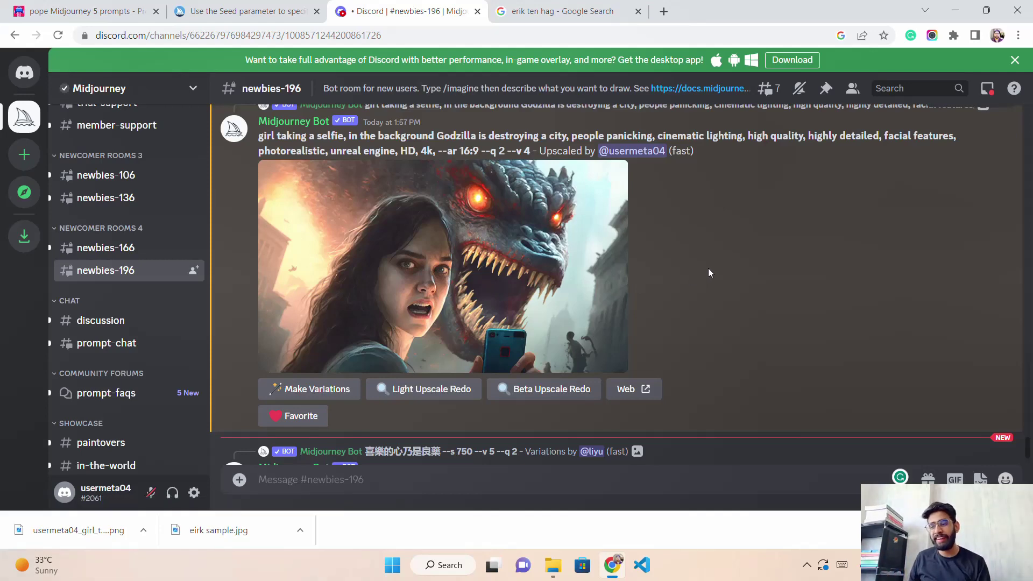
{"action": "scroll", "coordinate": [709, 271], "scroll_direction": "down", "scroll_amount": 5}
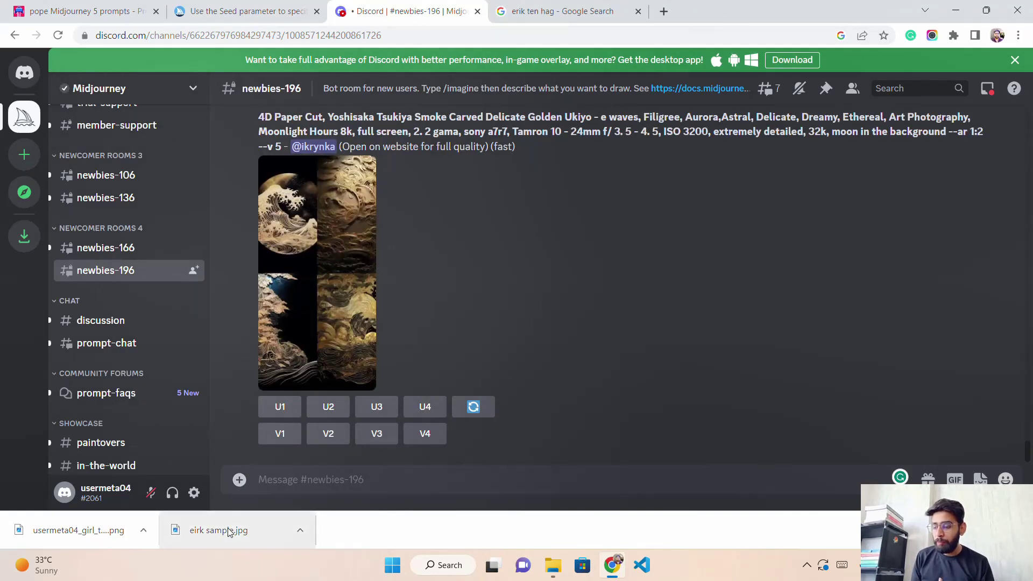
{"action": "left_click", "coordinate": [240, 479]}
{"action": "left_click", "coordinate": [260, 383]}
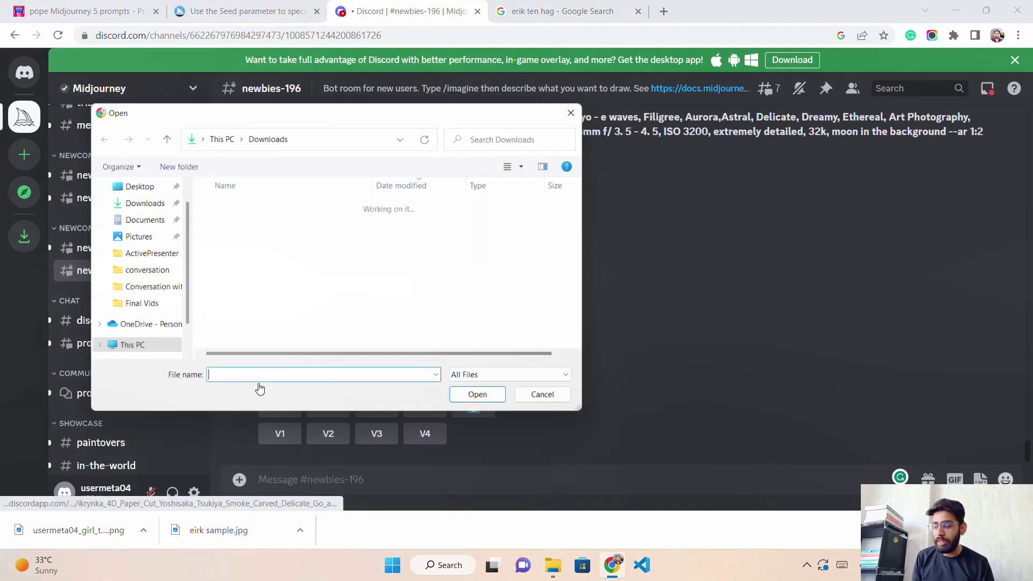
{"action": "left_click", "coordinate": [132, 185]}
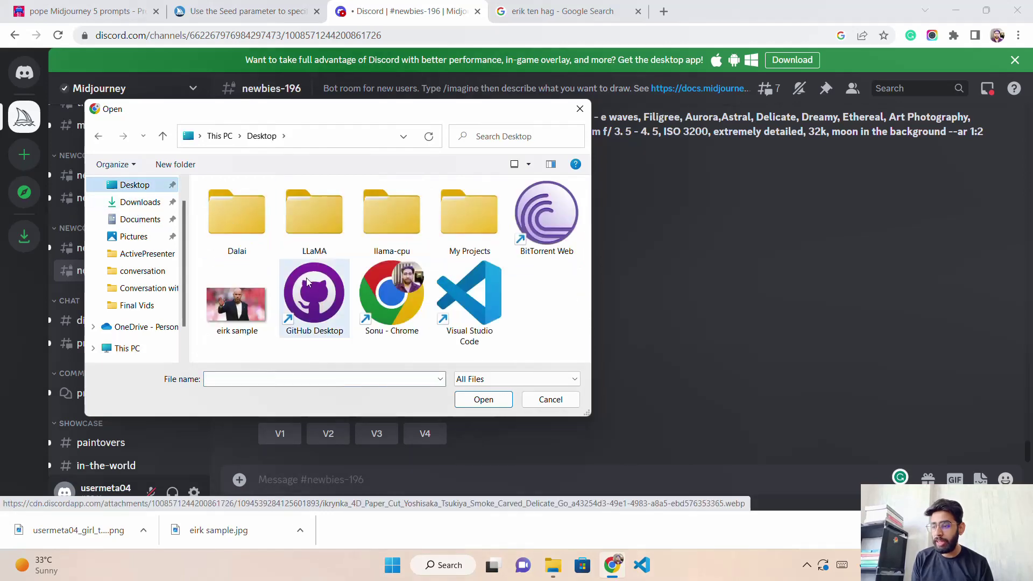
{"action": "left_click", "coordinate": [229, 311]}
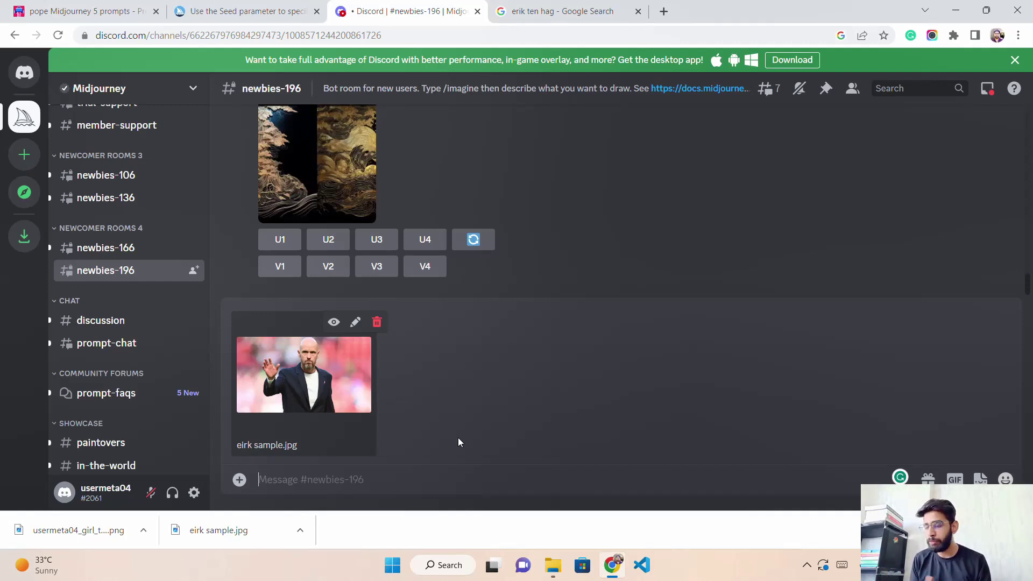
{"action": "key", "text": "Return"}
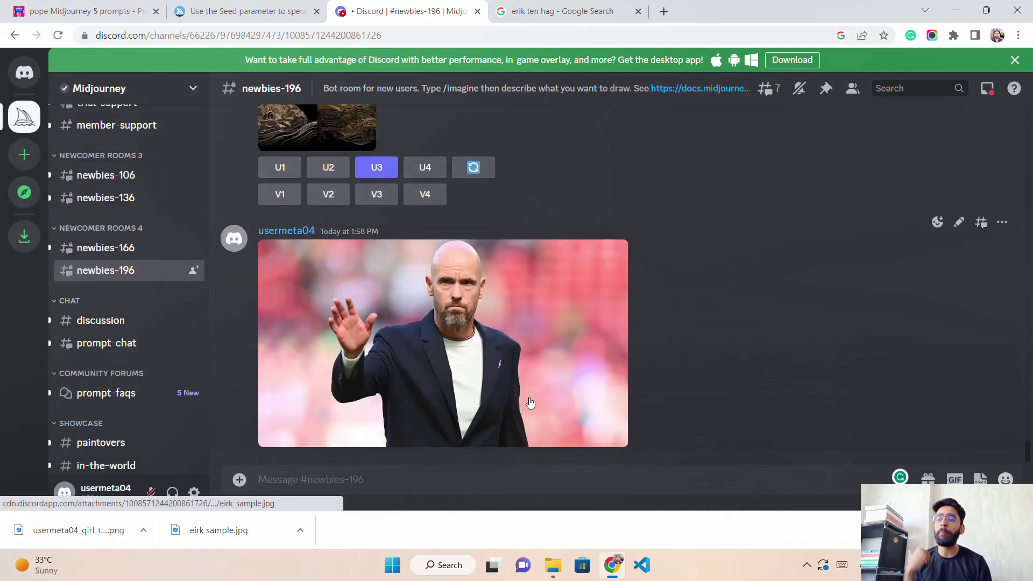
Enlarge the posted Erik ten Hag photo, copy its image address, and close the preview
{"action": "left_click", "coordinate": [496, 340]}
{"action": "right_click", "coordinate": [532, 272]}
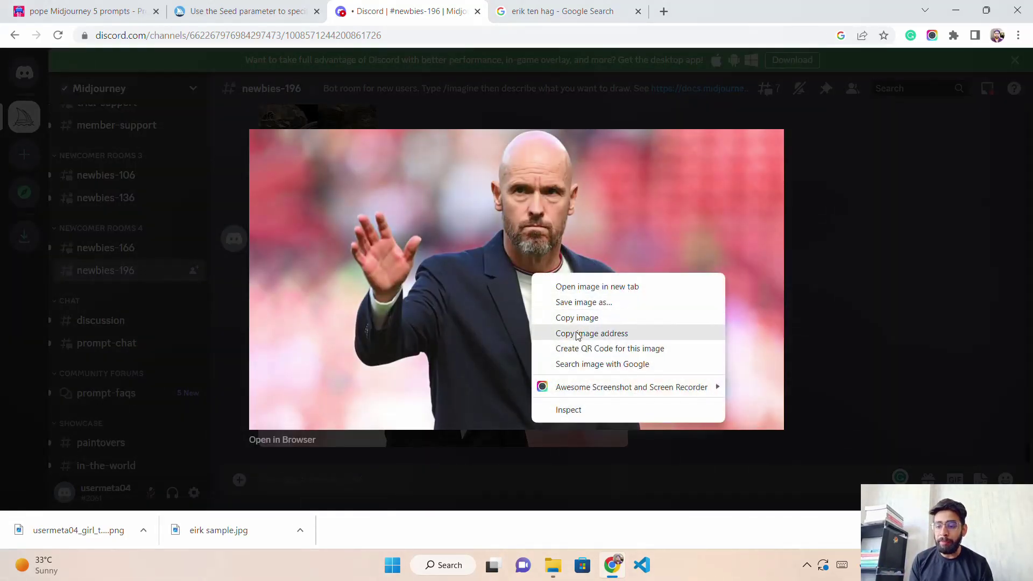
{"action": "left_click", "coordinate": [581, 334]}
{"action": "left_click", "coordinate": [825, 360]}
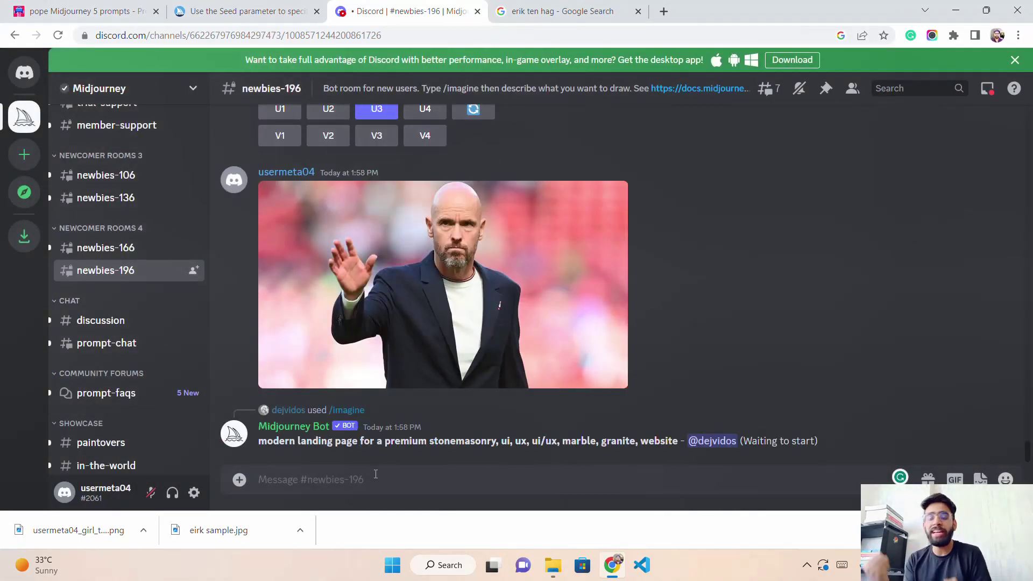
Start an /imagine prompt with the copied image address, trimmed so that it ends at "eirk_sample.jpg"
{"action": "left_click", "coordinate": [376, 474]}
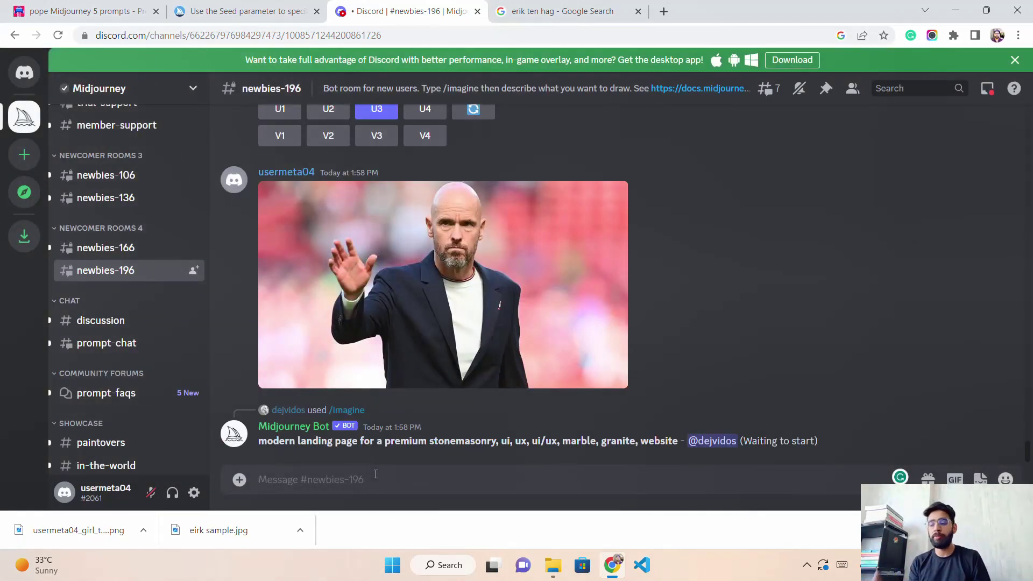
{"action": "type", "text": "/imagine"}
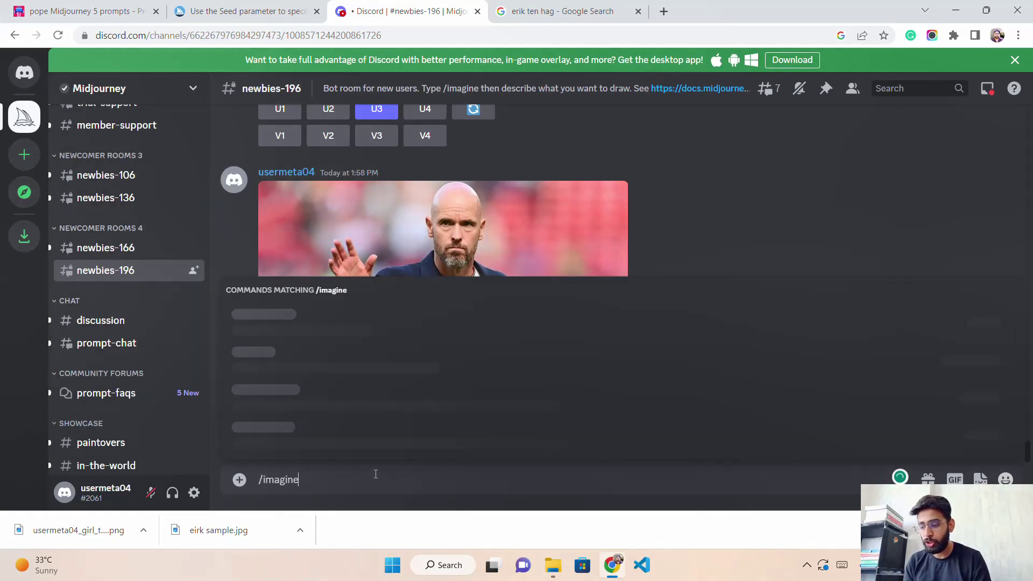
{"action": "left_click", "coordinate": [329, 439]}
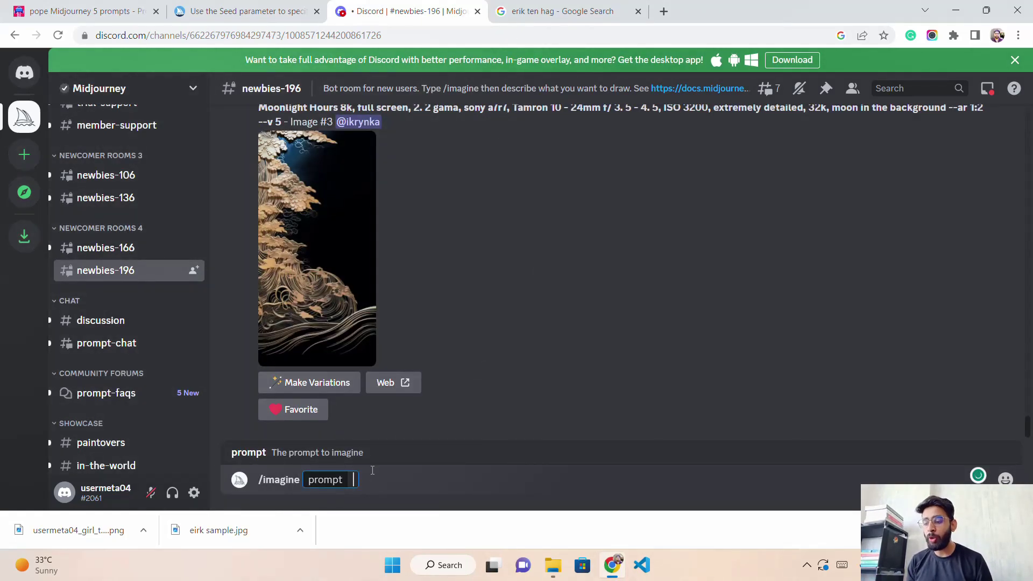
{"action": "key", "text": "ctrl+v"}
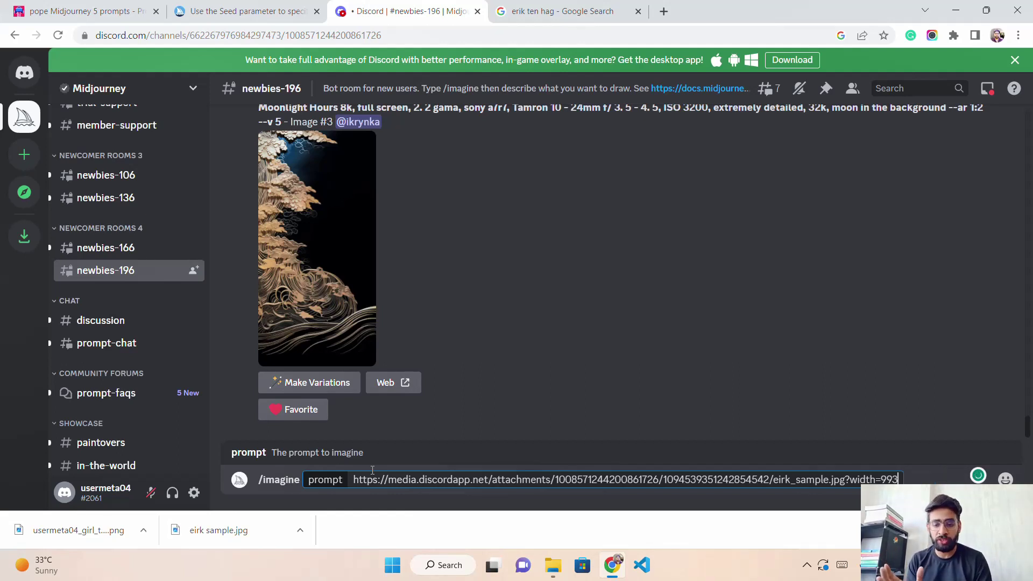
{"action": "key", "text": "BackSpace"}
{"action": "key", "text": "BackSpace"}
{"action": "key", "text": "BackSpace"}
{"action": "key", "text": "BackSpace"}
{"action": "key", "text": "BackSpace"}
{"action": "key", "text": "BackSpace"}
{"action": "key", "text": "BackSpace"}
{"action": "key", "text": "BackSpace"}
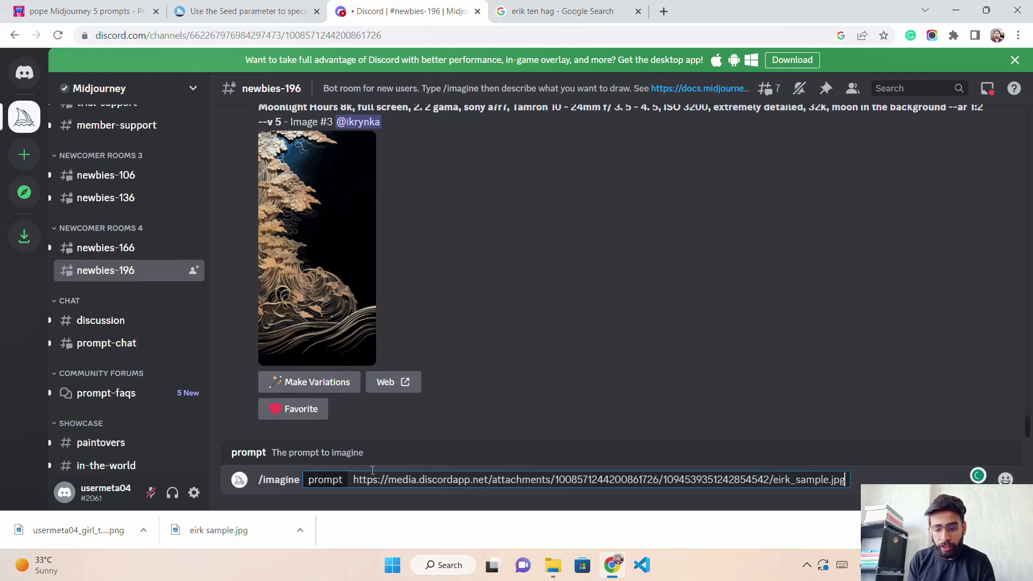
Continue the prompt with "From this image," and a person playing "football in the ground, clear sky, realistic,", and dismiss the downloads bar
{"action": "type", "text": "From this image,"}
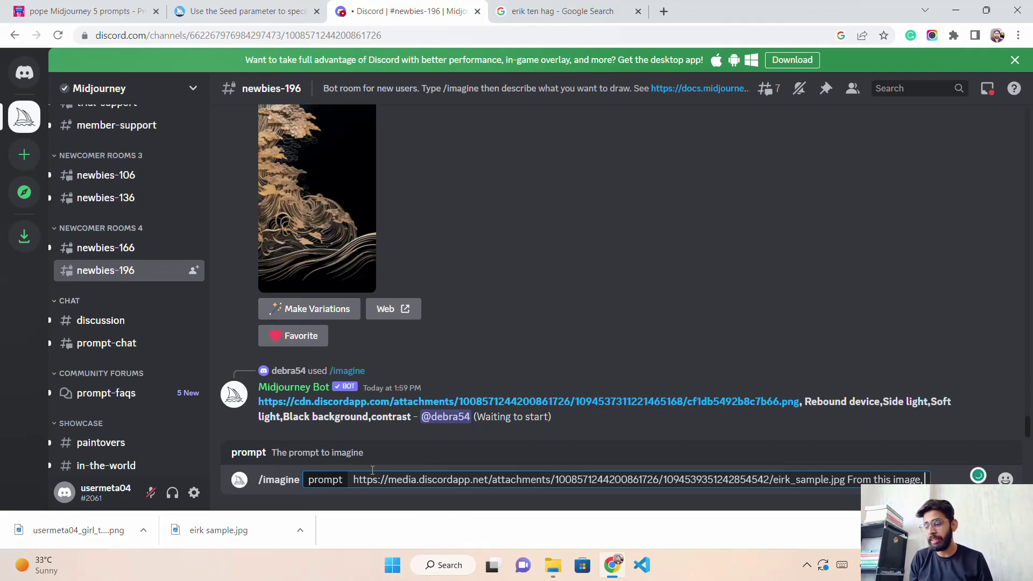
{"action": "left_click", "coordinate": [1017, 530]}
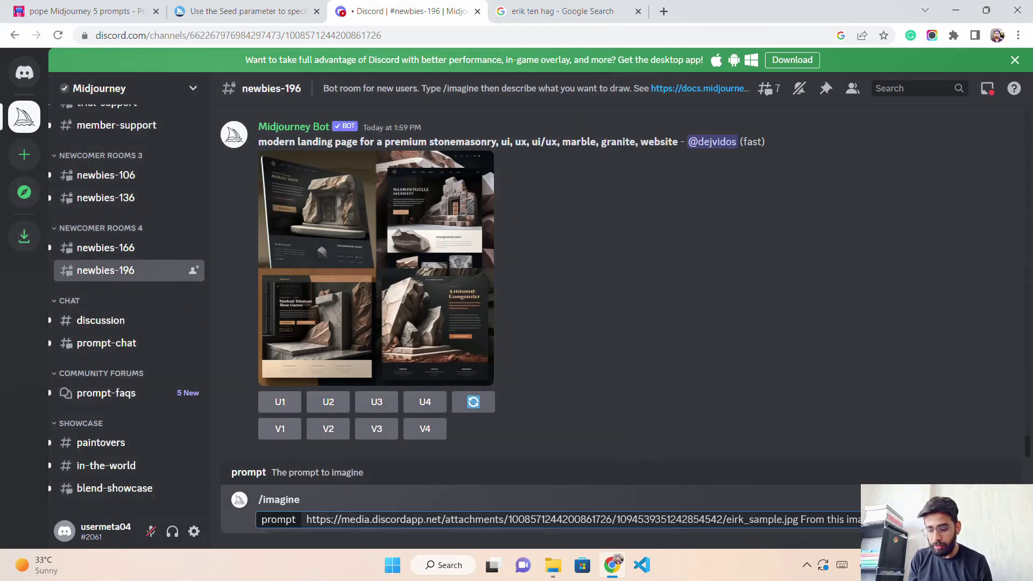
{"action": "type", "text": "football"}
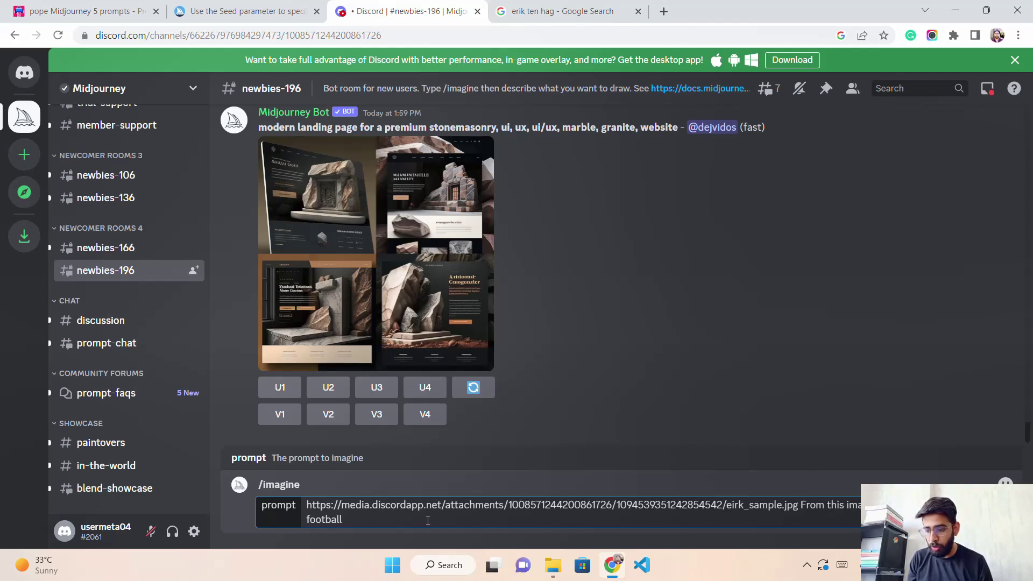
{"action": "type", "text": "in a "}
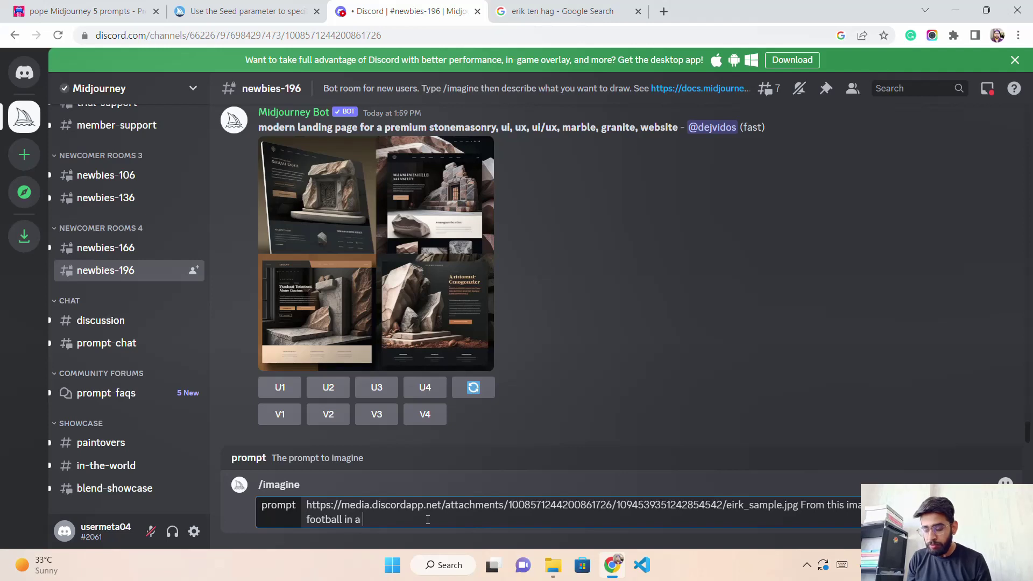
{"action": "type", "text": "ground, "}
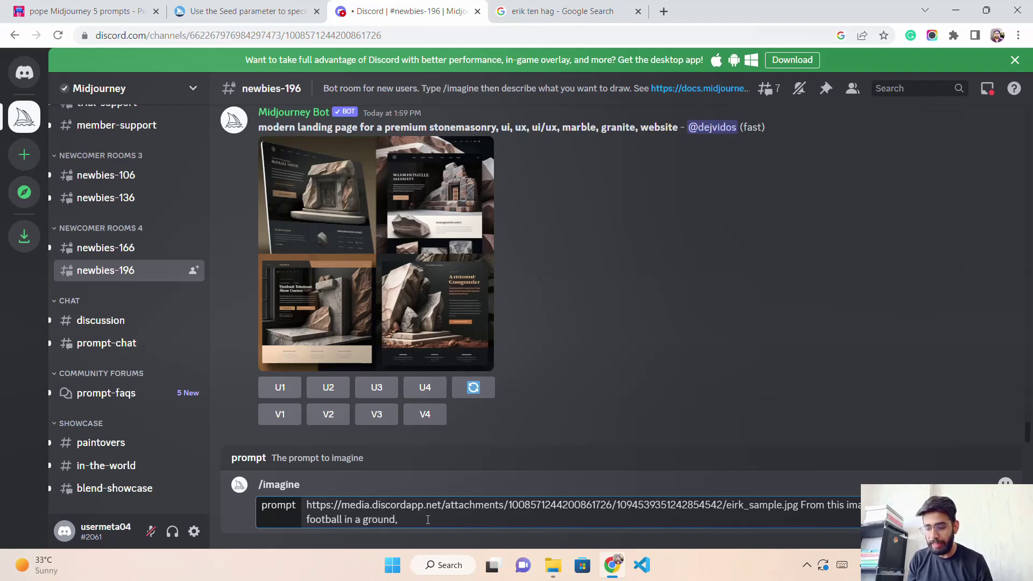
{"action": "type", "text": "clear sky"}
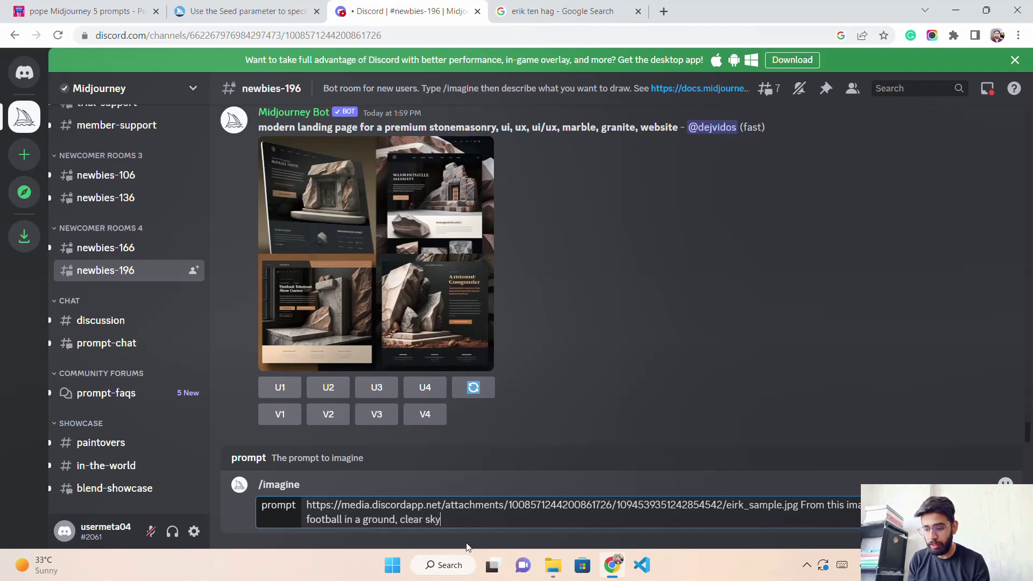
{"action": "type", "text": ", "}
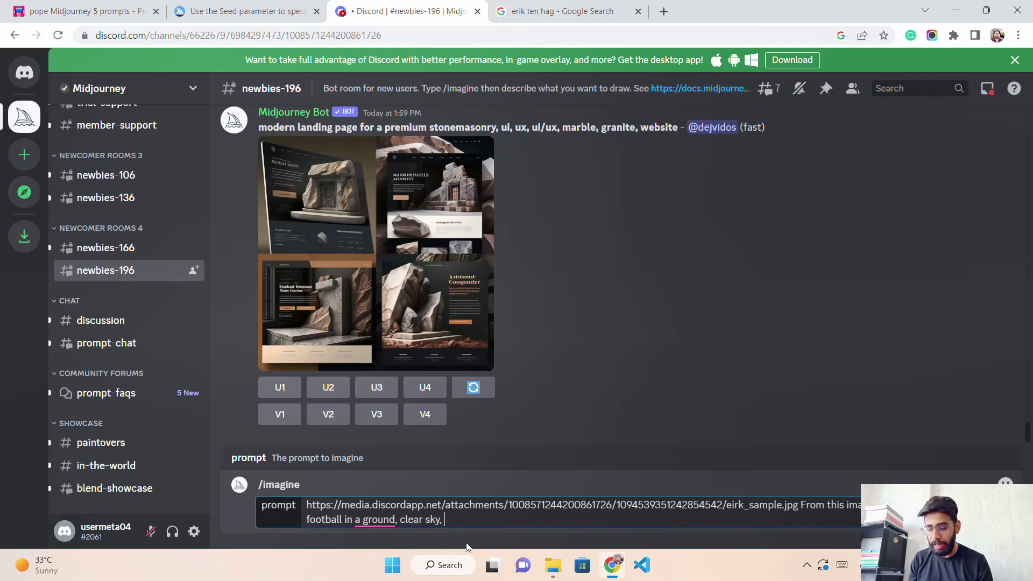
{"action": "type", "text": "realistic,"}
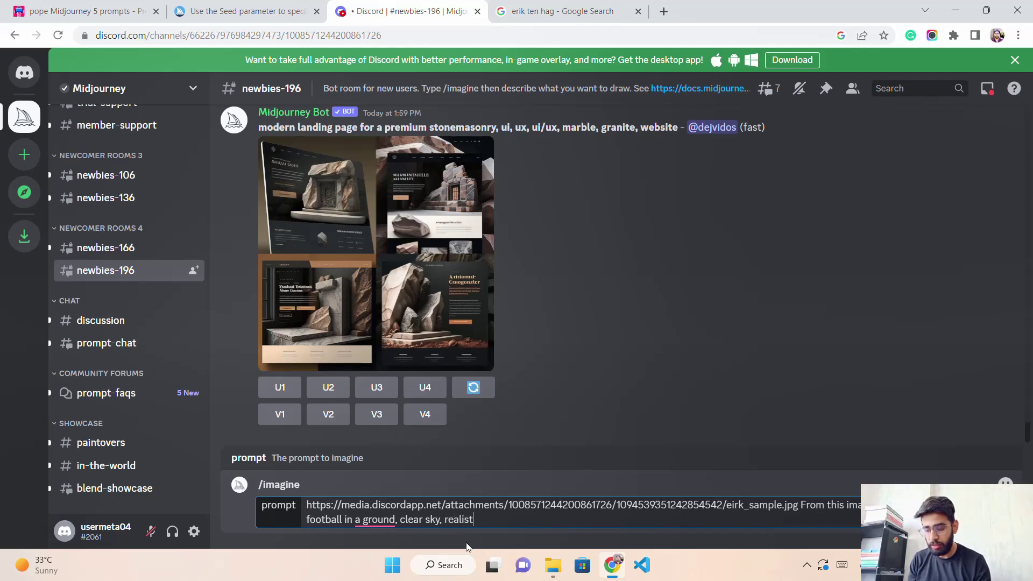
{"action": "mouse_move", "coordinate": [359, 523]}
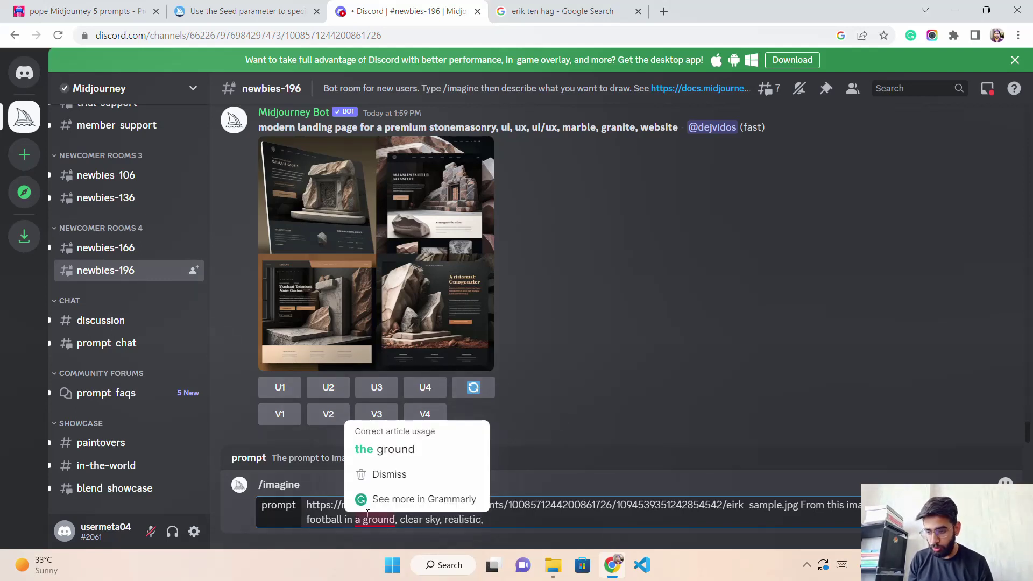
{"action": "left_click", "coordinate": [377, 448]}
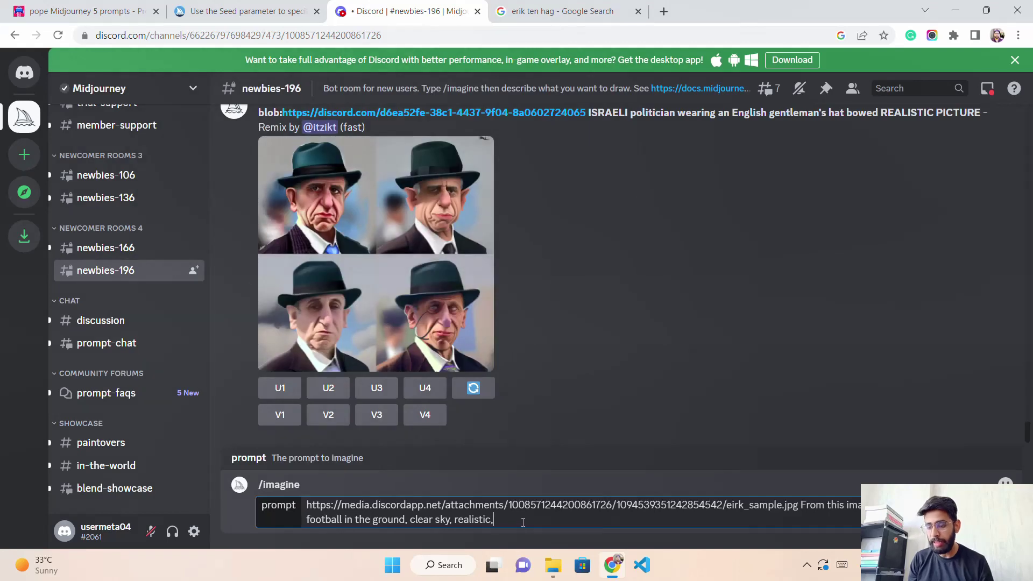
Add "photorealism, high quality, highly detailed," to the prompt and correct "person" to "the person"
{"action": "type", "text": "p"}
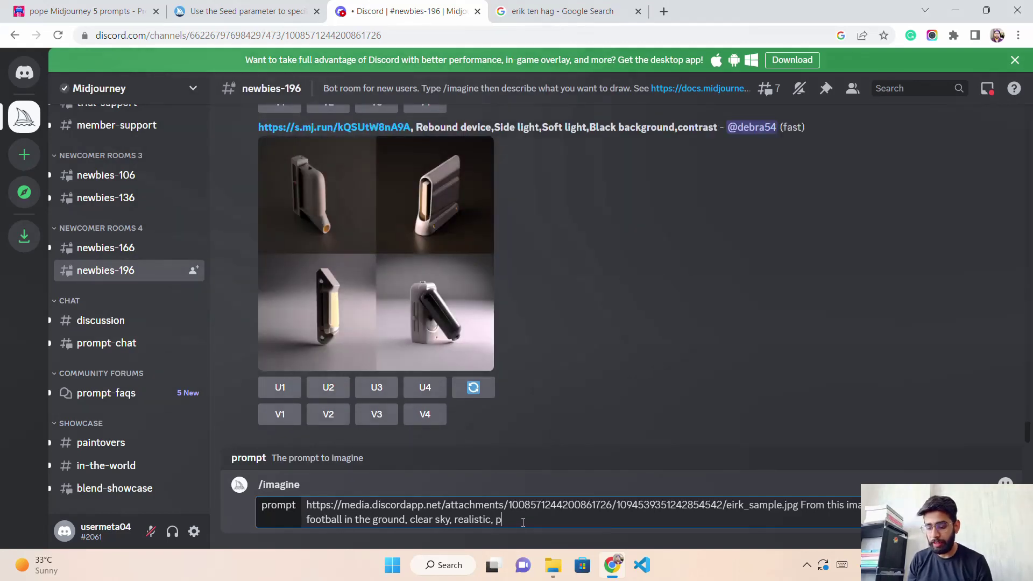
{"action": "type", "text": "hotoreal"}
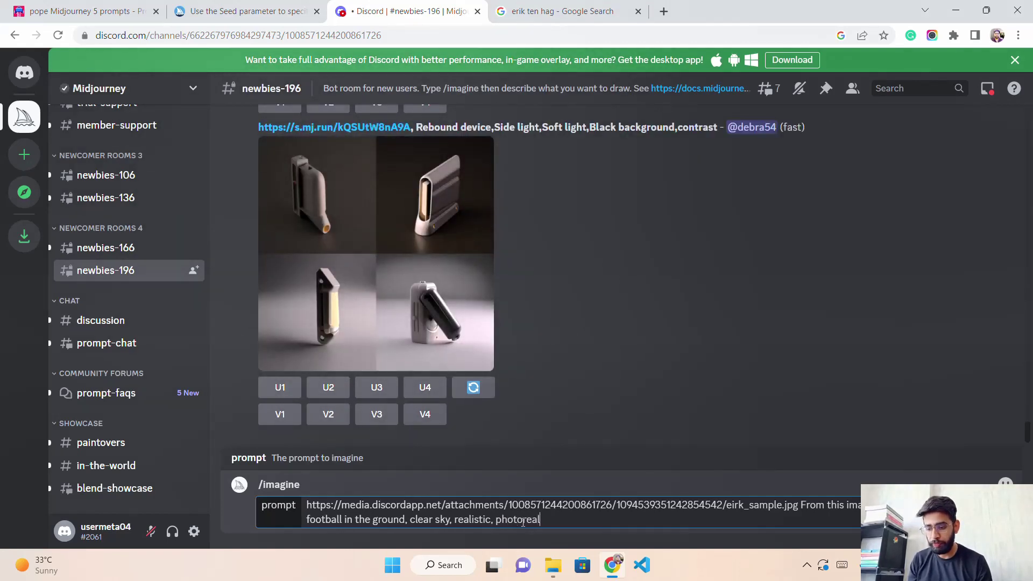
{"action": "type", "text": "ism, "}
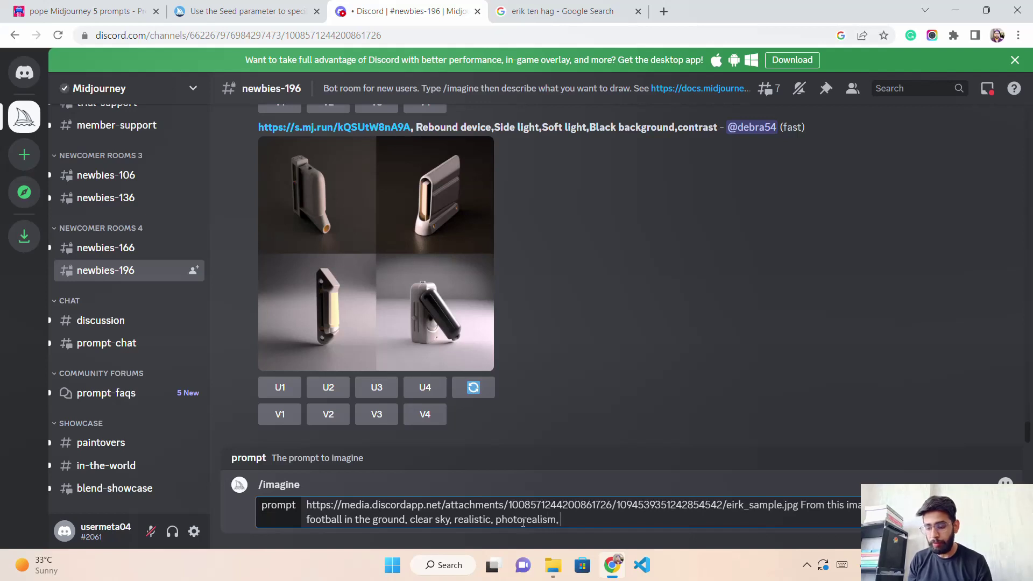
{"action": "type", "text": "hig"}
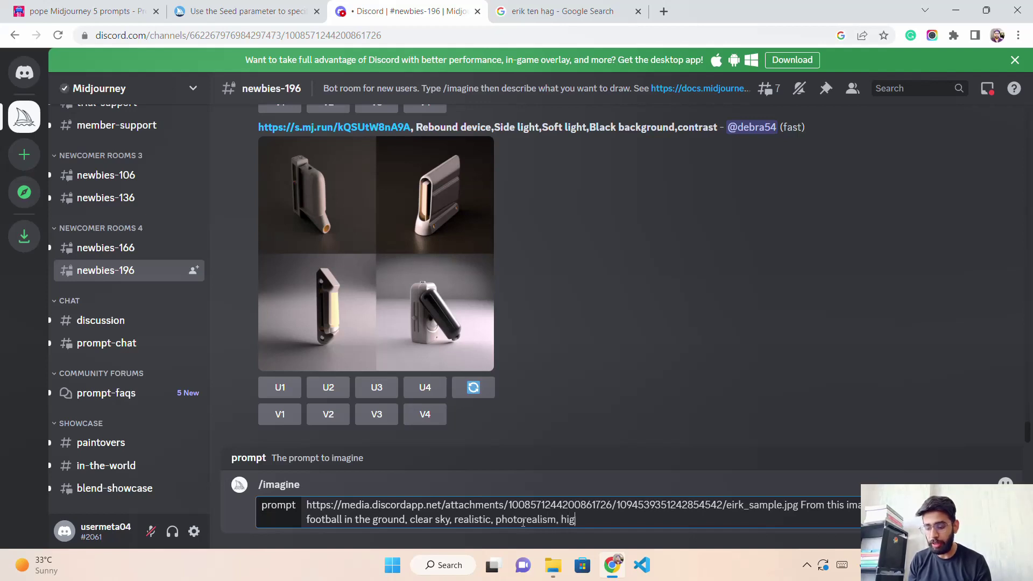
{"action": "type", "text": "h quality, h"}
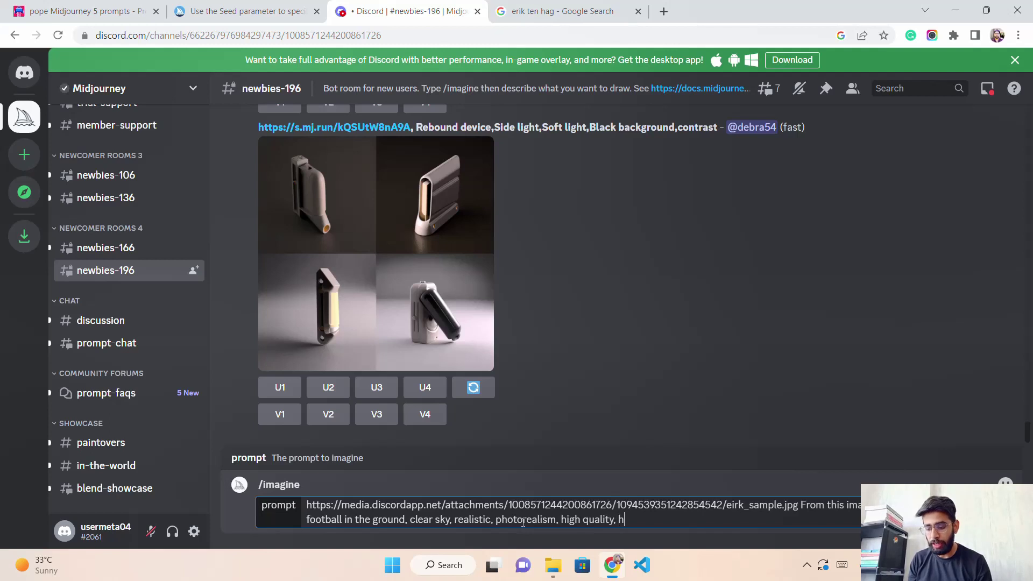
{"action": "type", "text": "ighly detailed,"}
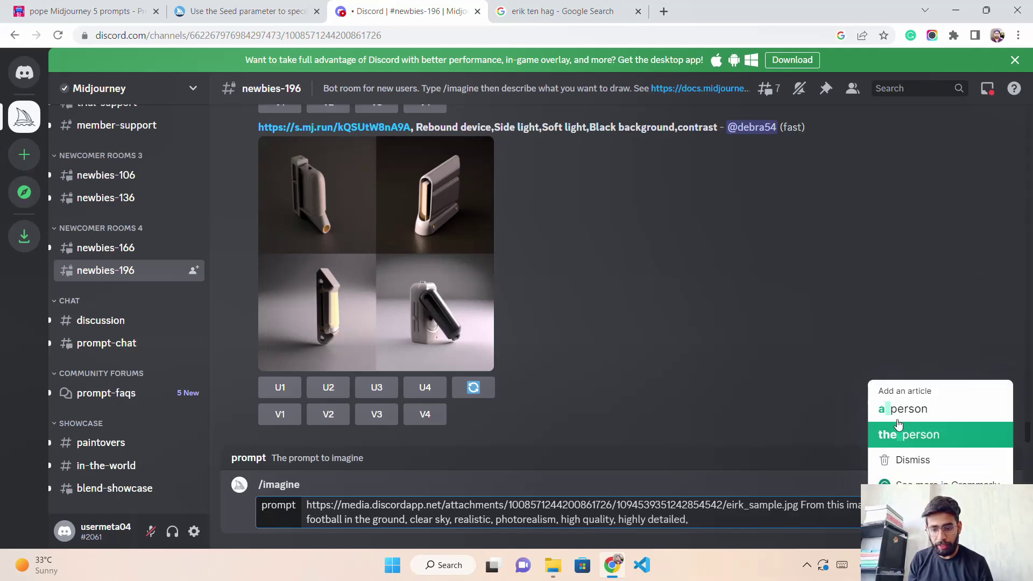
{"action": "left_click", "coordinate": [898, 434]}
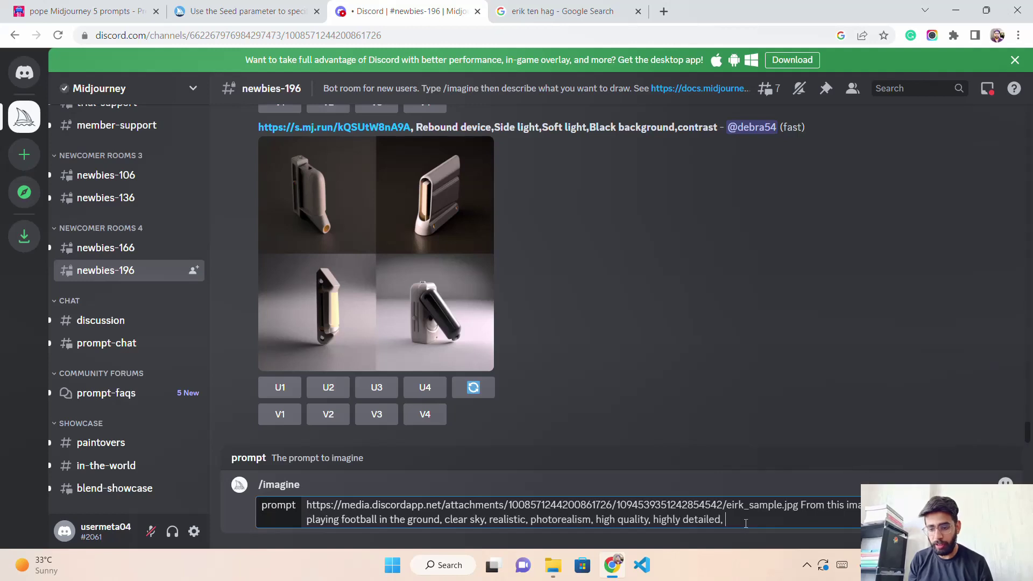
Complete the prompt with "4k, HD, --ar 16:9 --v 5" and submit it to generate the images
{"action": "type", "text": "4k,"}
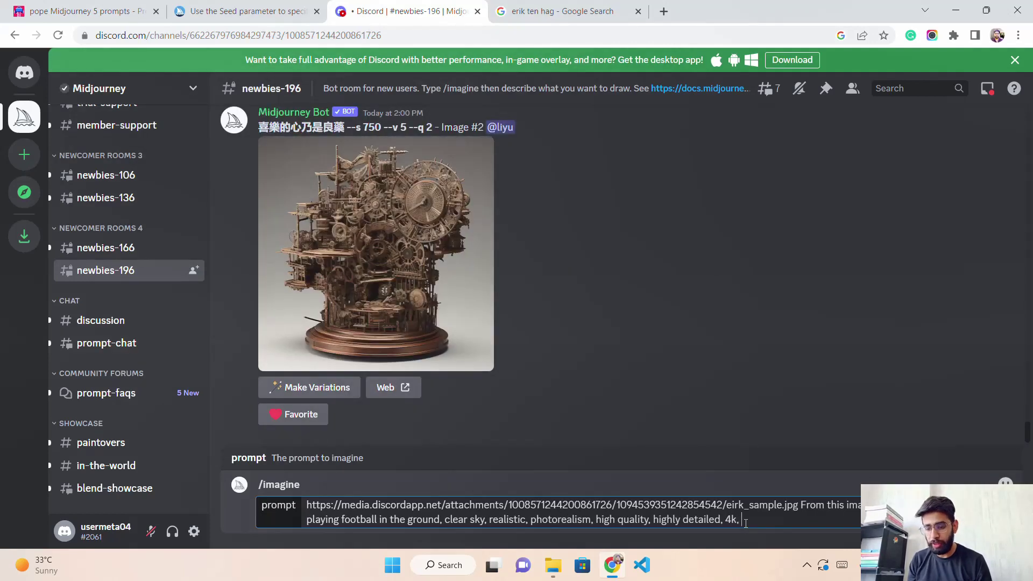
{"action": "type", "text": " HD,"}
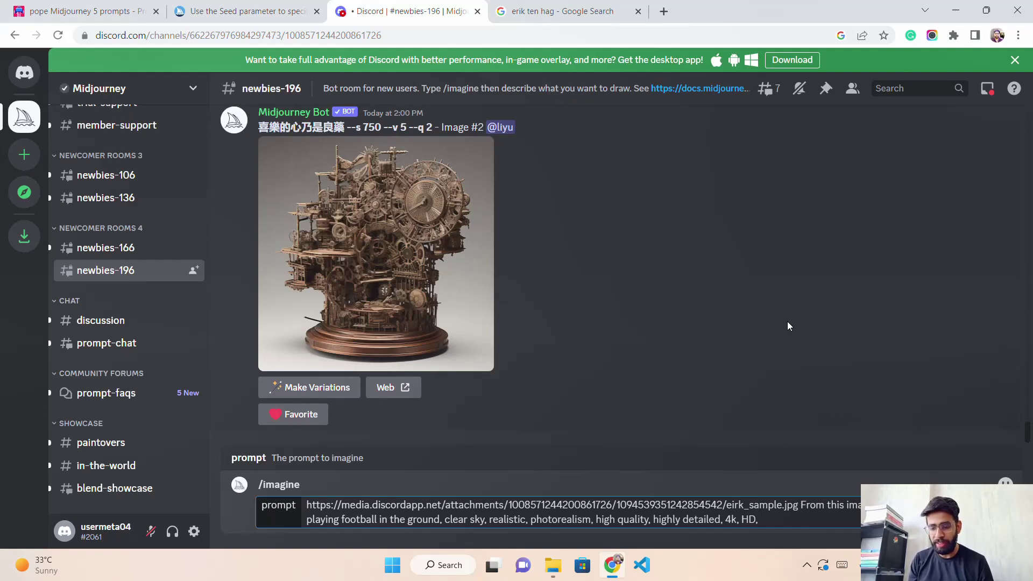
{"action": "type", "text": "--ar 16"}
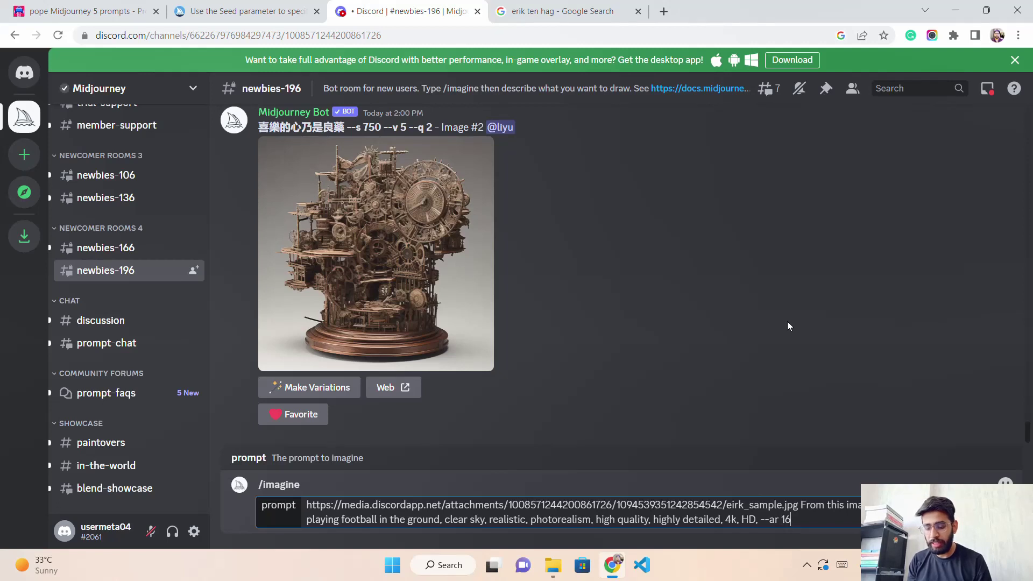
{"action": "type", "text": ":9 --v 4"}
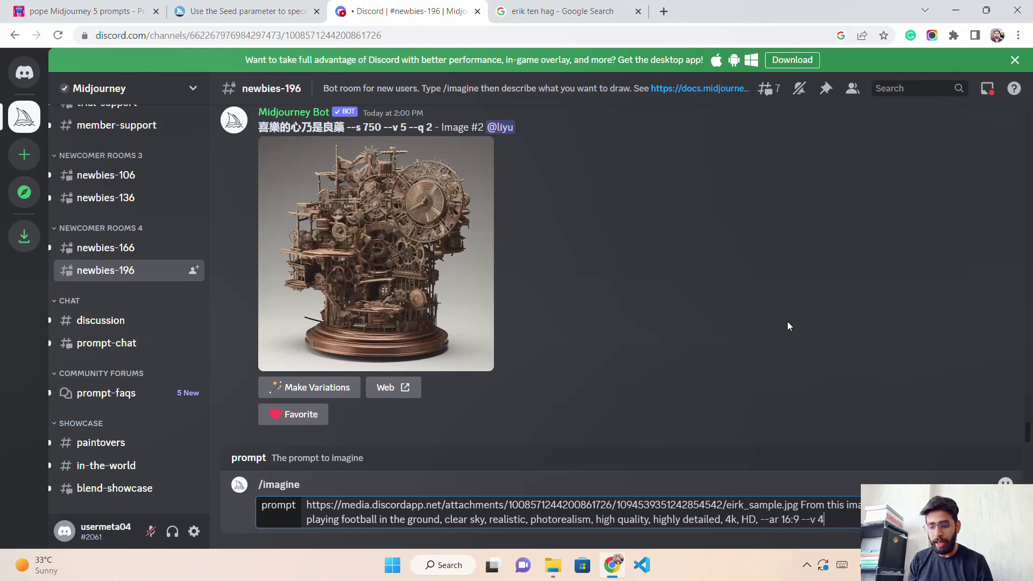
{"action": "key", "text": "BackSpace"}
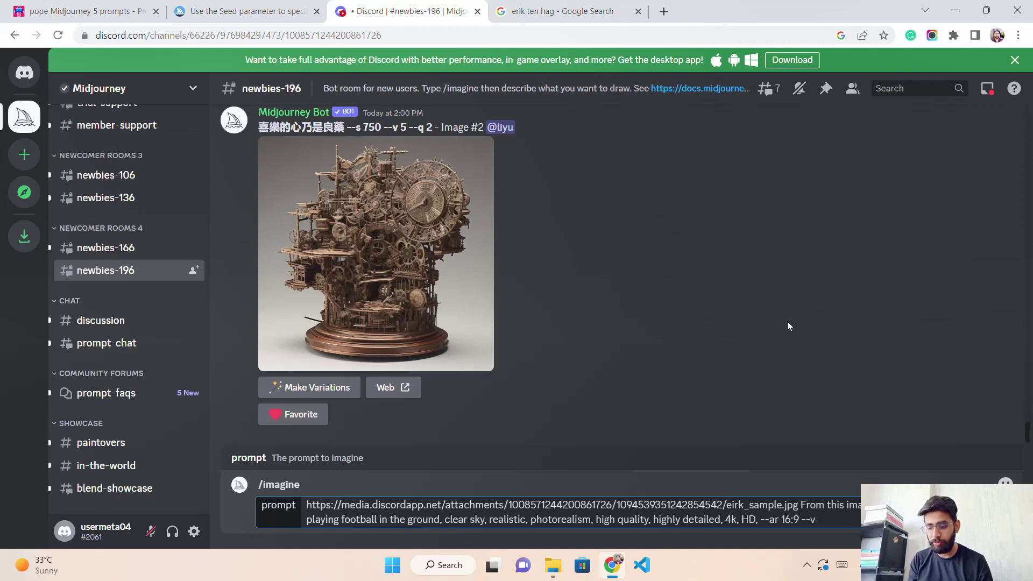
{"action": "type", "text": "5"}
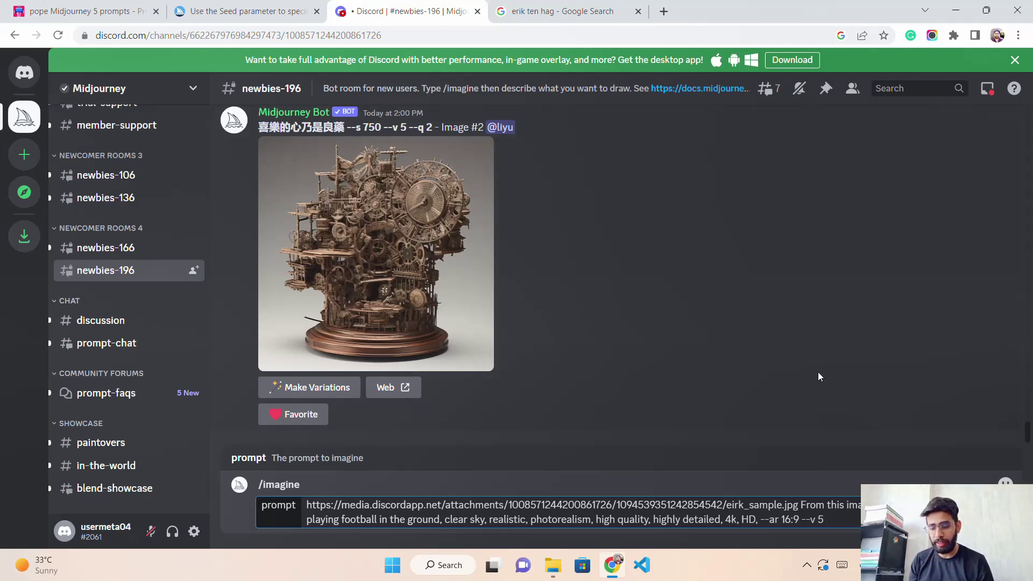
{"action": "key", "text": "Return"}
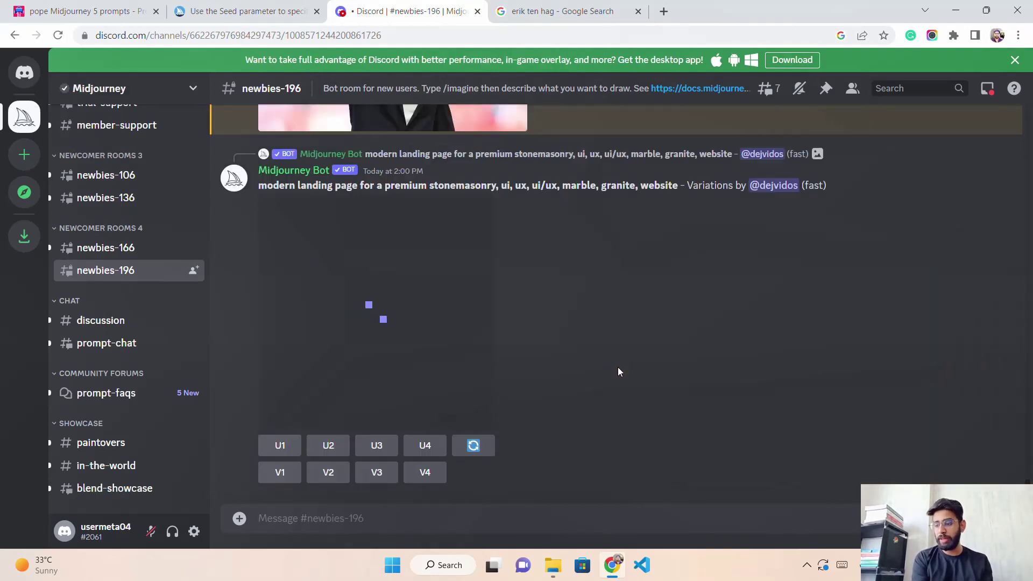
Follow the football prompt's generation in the channel, and enlarge the finished four-image grid to examine it
{"action": "scroll", "coordinate": [663, 403], "scroll_direction": "up", "scroll_amount": 3}
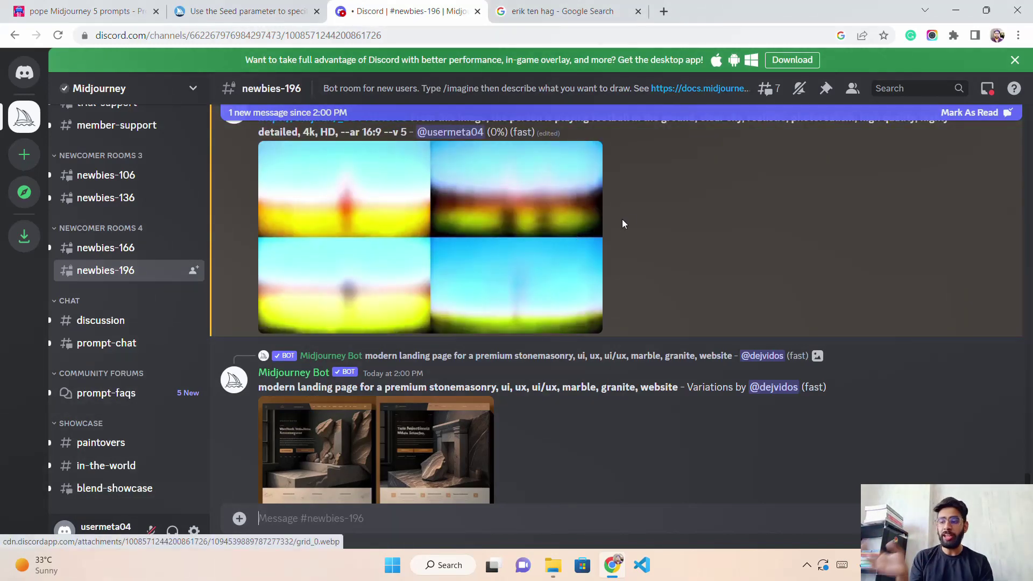
{"action": "scroll", "coordinate": [635, 242], "scroll_direction": "up", "scroll_amount": 3}
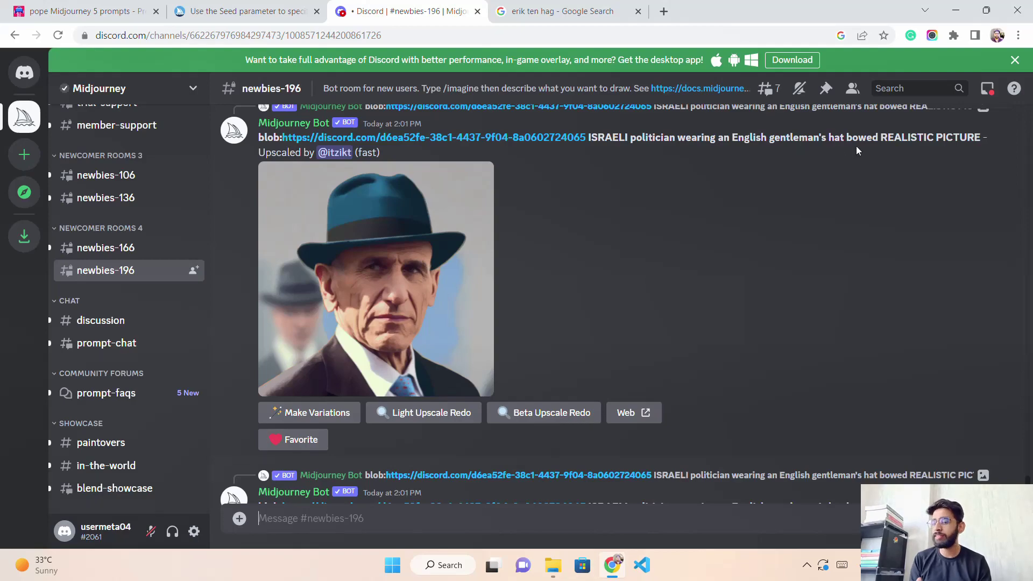
{"action": "scroll", "coordinate": [729, 286], "scroll_direction": "down", "scroll_amount": 6}
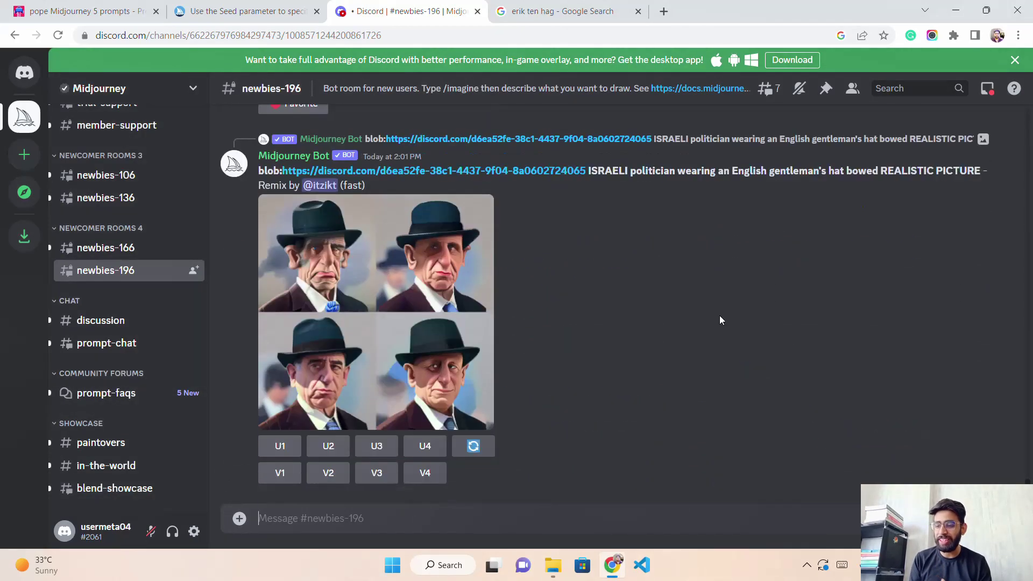
{"action": "scroll", "coordinate": [719, 315], "scroll_direction": "up", "scroll_amount": 12}
{"action": "scroll", "coordinate": [691, 323], "scroll_direction": "up", "scroll_amount": 10}
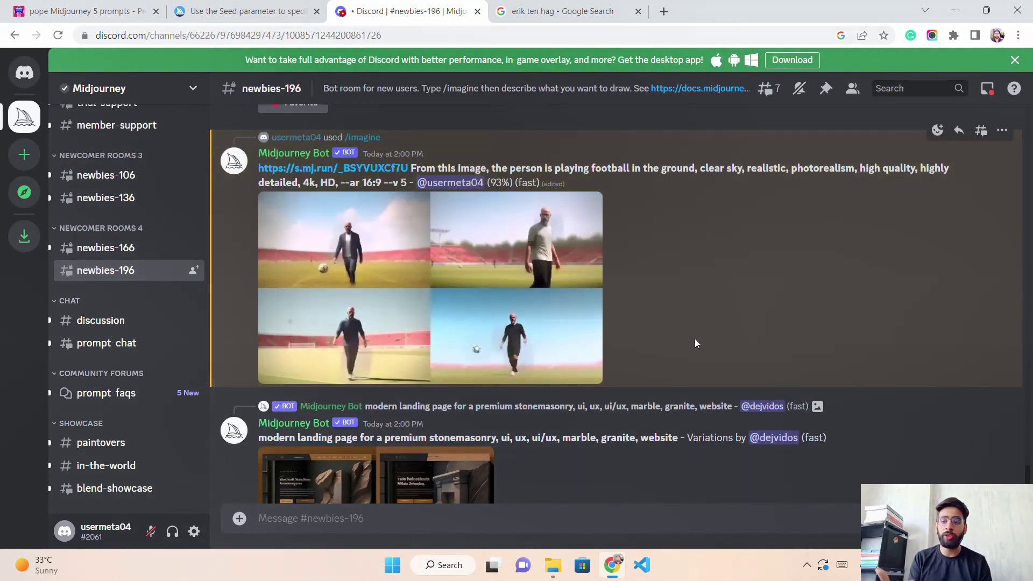
{"action": "scroll", "coordinate": [695, 345], "scroll_direction": "down", "scroll_amount": 5}
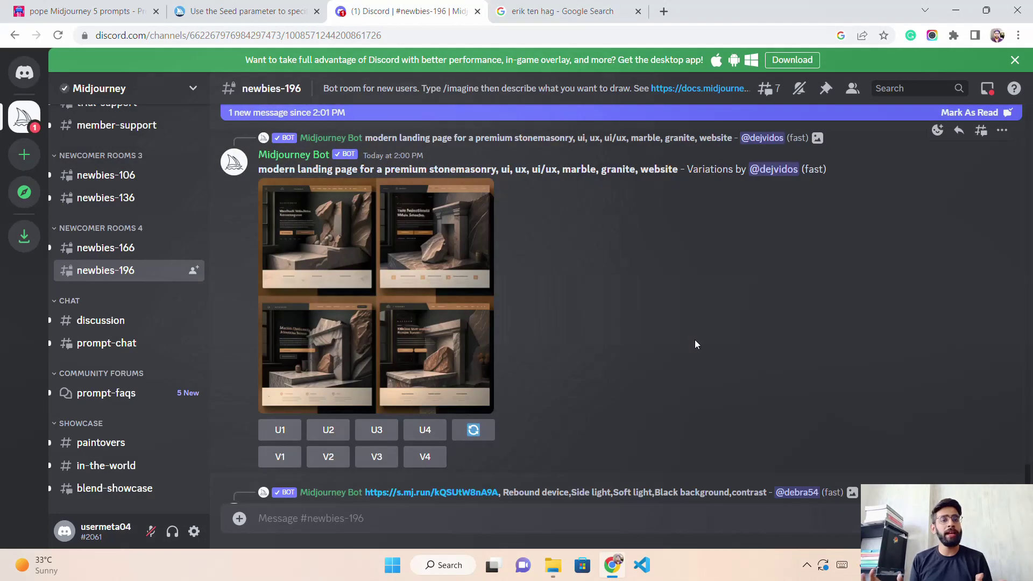
{"action": "scroll", "coordinate": [694, 435], "scroll_direction": "down", "scroll_amount": 10}
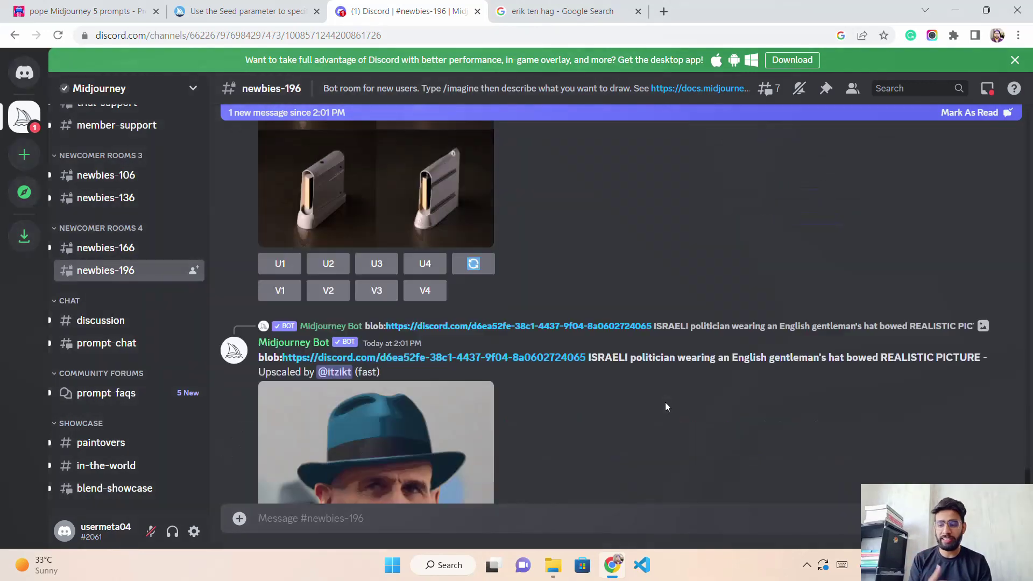
{"action": "scroll", "coordinate": [663, 403], "scroll_direction": "down", "scroll_amount": 2}
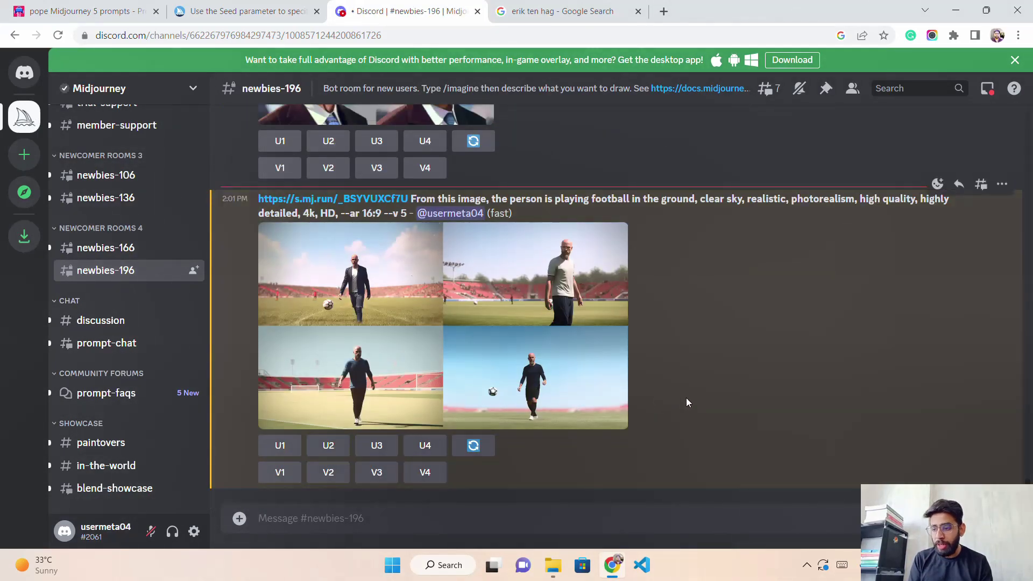
{"action": "left_click", "coordinate": [601, 346]}
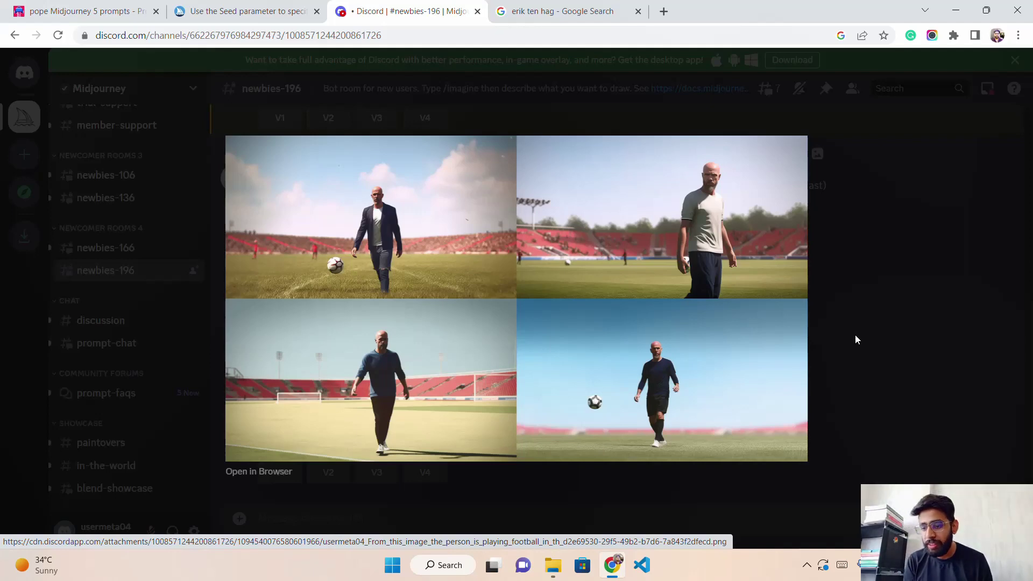
{"action": "left_click", "coordinate": [856, 335]}
Upscale the first image of the football grid and locate the upscaled result in the channel
{"action": "scroll", "coordinate": [343, 346], "scroll_direction": "up", "scroll_amount": 2}
{"action": "left_click", "coordinate": [281, 359]}
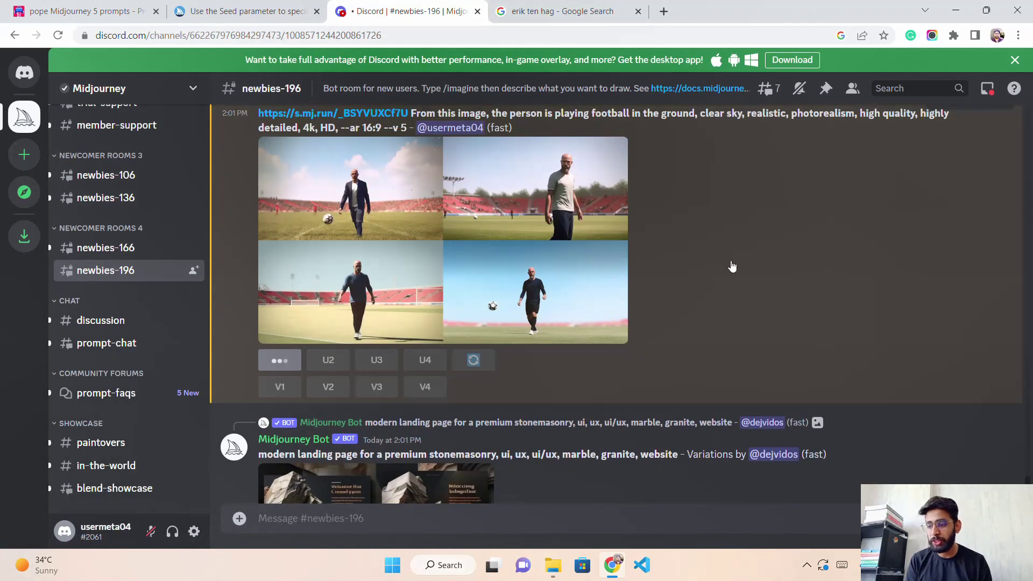
{"action": "scroll", "coordinate": [721, 273], "scroll_direction": "down", "scroll_amount": 3}
{"action": "scroll", "coordinate": [531, 308], "scroll_direction": "up", "scroll_amount": 4}
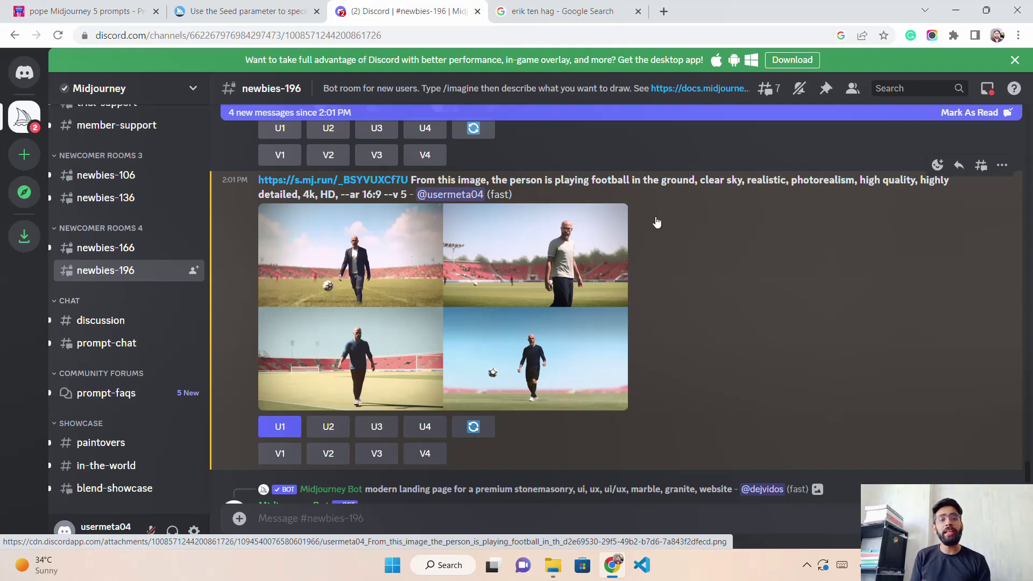
{"action": "scroll", "coordinate": [673, 241], "scroll_direction": "down", "scroll_amount": 5}
{"action": "scroll", "coordinate": [673, 245], "scroll_direction": "down", "scroll_amount": 10}
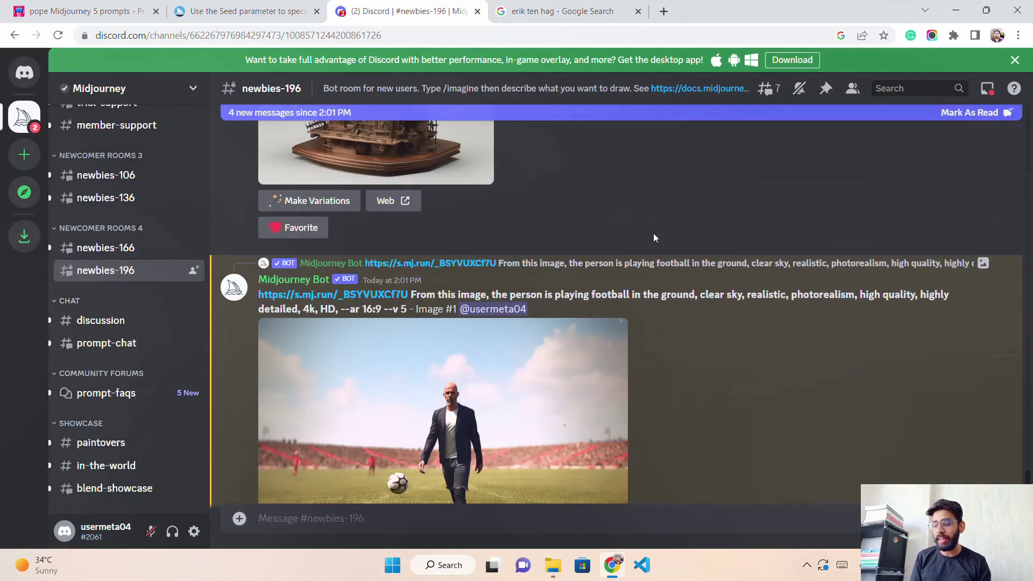
Enlarge the upscaled football image, save it as a PNG in the Pictures folder, and close the preview
{"action": "scroll", "coordinate": [658, 244], "scroll_direction": "up", "scroll_amount": 4}
{"action": "left_click", "coordinate": [470, 308]}
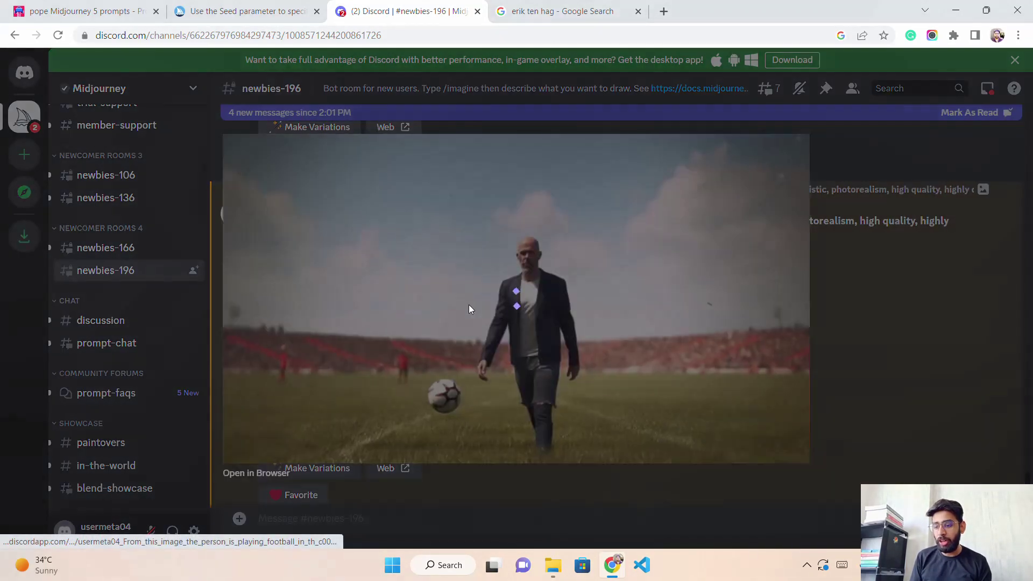
{"action": "right_click", "coordinate": [523, 243]}
{"action": "left_click", "coordinate": [575, 272]}
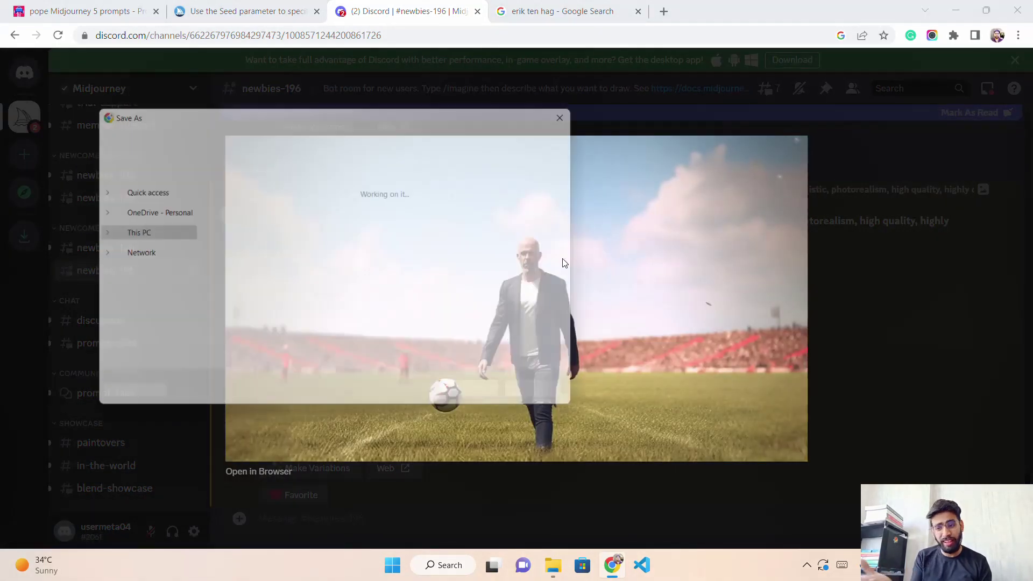
{"action": "left_click", "coordinate": [133, 202]}
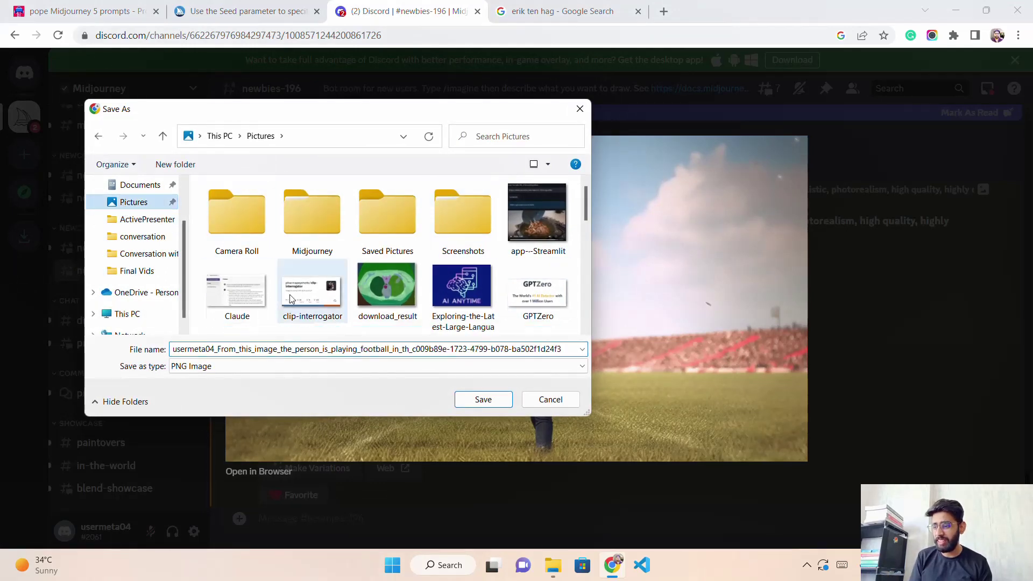
{"action": "left_click", "coordinate": [483, 399]}
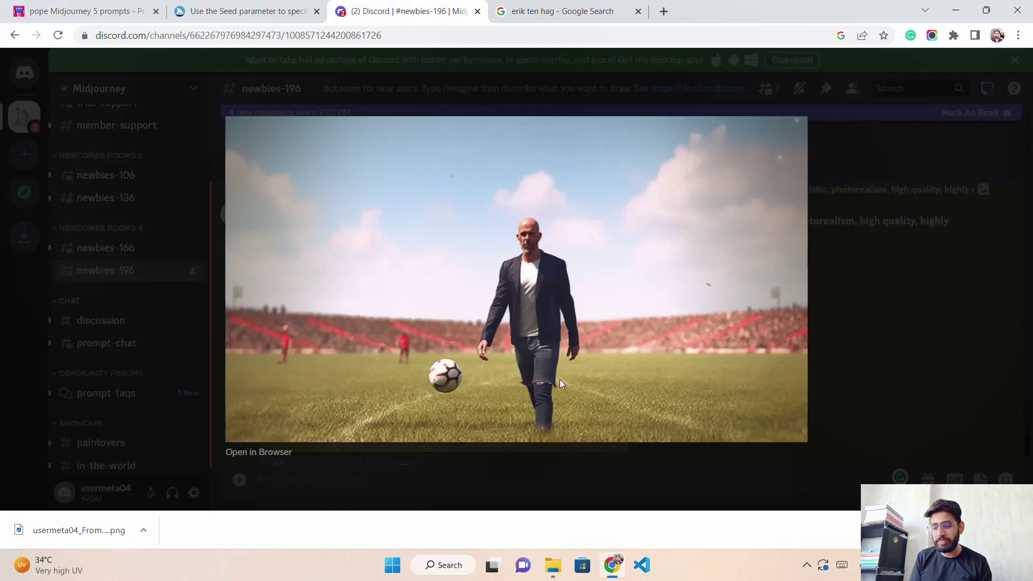
{"action": "left_click", "coordinate": [863, 251]}
{"action": "scroll", "coordinate": [676, 338], "scroll_direction": "down", "scroll_amount": 10}
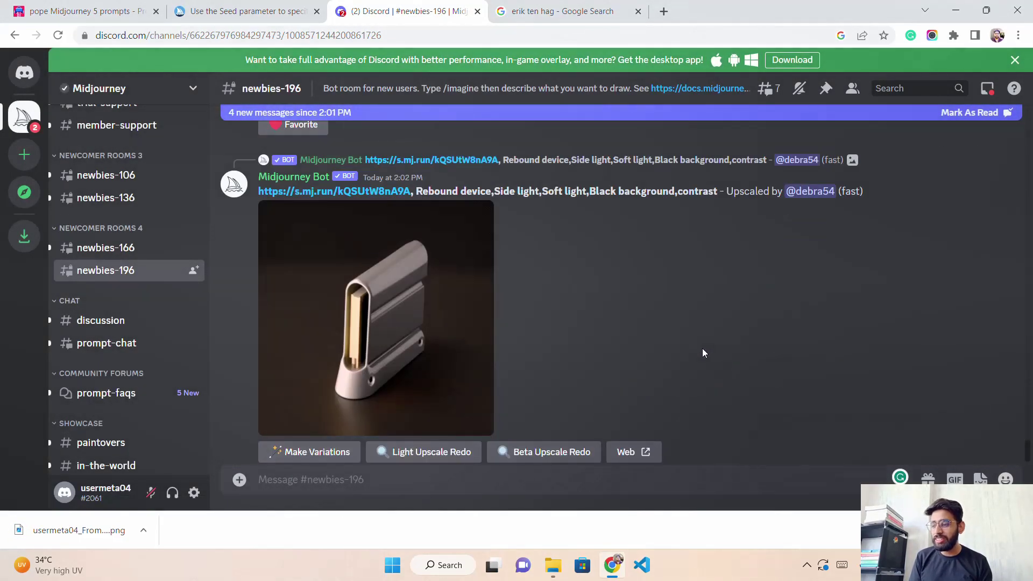
Switch to the Midjourney documentation, look through the User Guide topics and expand Advanced Prompts
{"action": "left_click", "coordinate": [268, 6]}
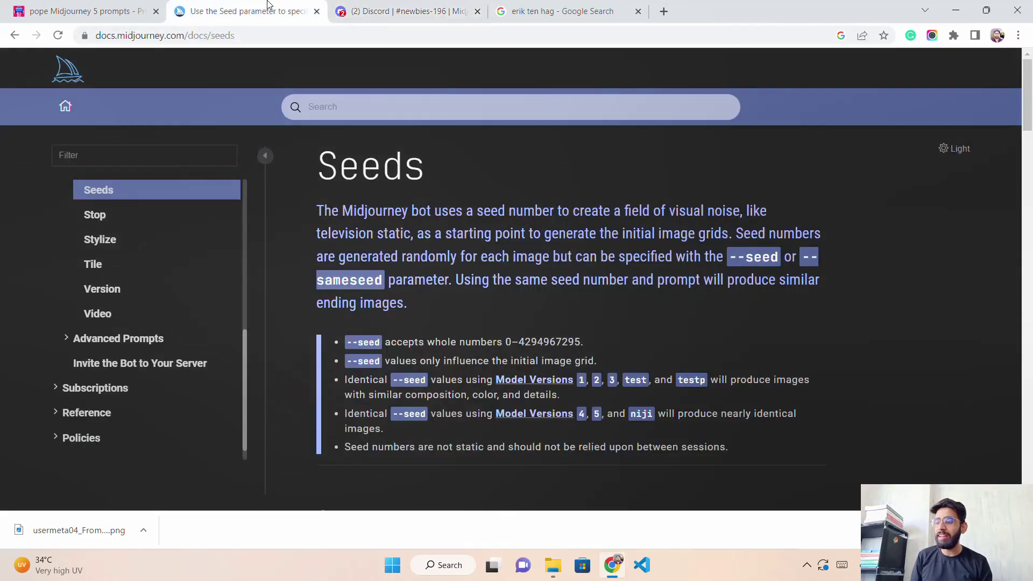
{"action": "scroll", "coordinate": [173, 321], "scroll_direction": "up", "scroll_amount": 5}
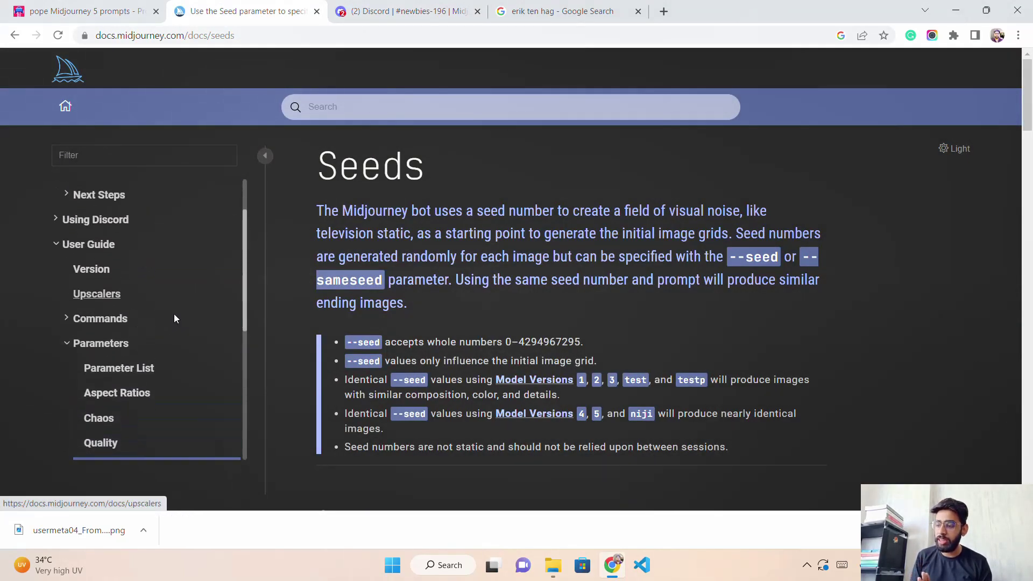
{"action": "scroll", "coordinate": [174, 318], "scroll_direction": "down", "scroll_amount": 5}
{"action": "left_click", "coordinate": [180, 323]}
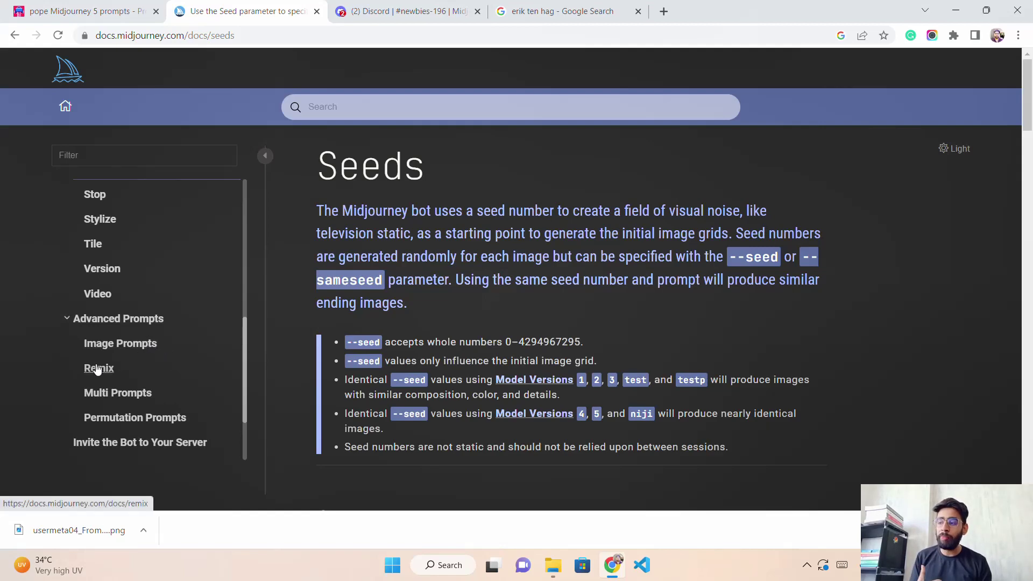
Switch to the PromptHero site, browse its Midjourney prompts and open the Bohemian Waxwing bird prompt
{"action": "left_click", "coordinate": [80, 11]}
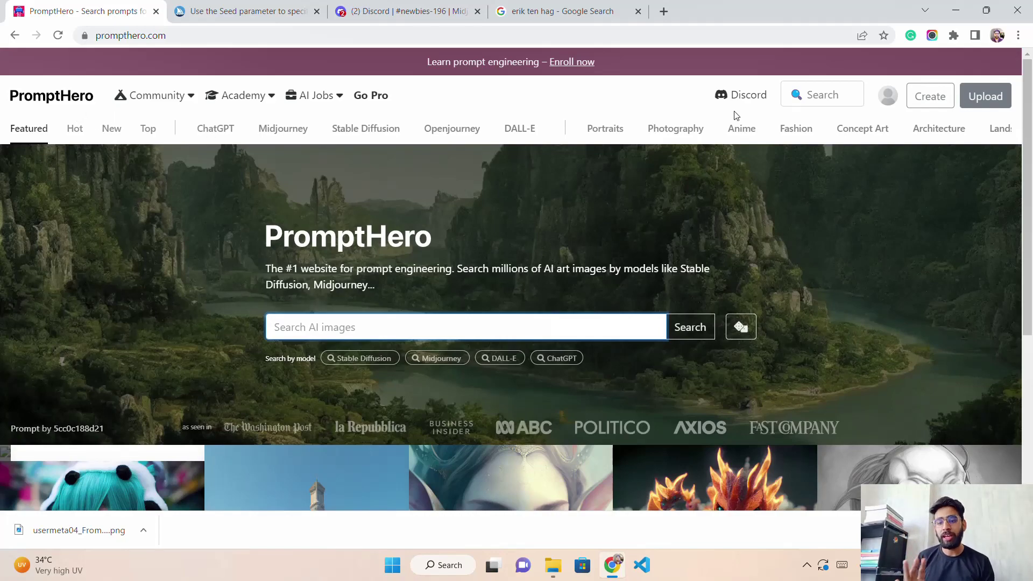
{"action": "scroll", "coordinate": [786, 138], "scroll_direction": "down", "scroll_amount": 5}
{"action": "scroll", "coordinate": [694, 221], "scroll_direction": "up", "scroll_amount": 5}
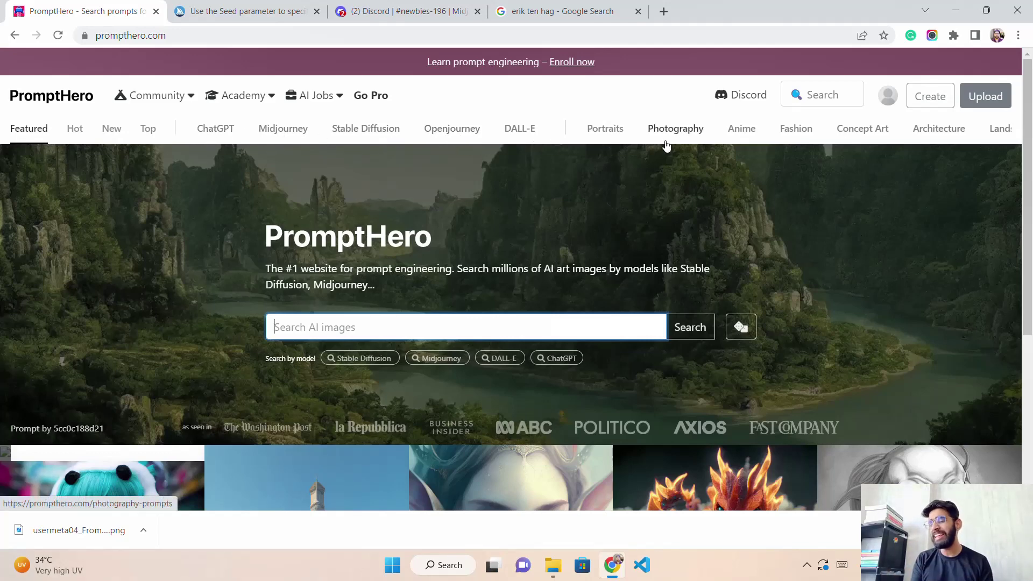
{"action": "left_click", "coordinate": [281, 132]}
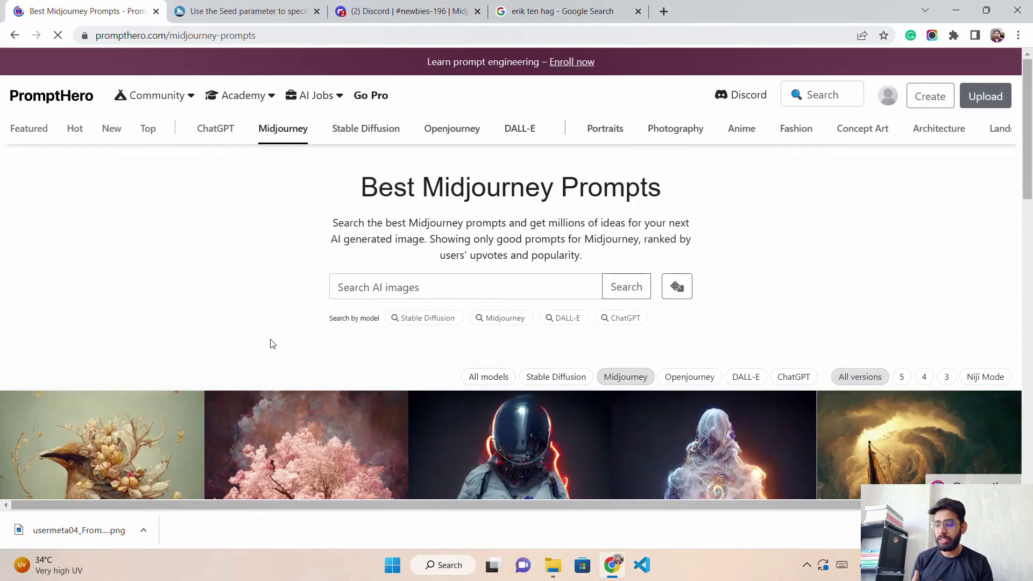
{"action": "left_click", "coordinate": [161, 438]}
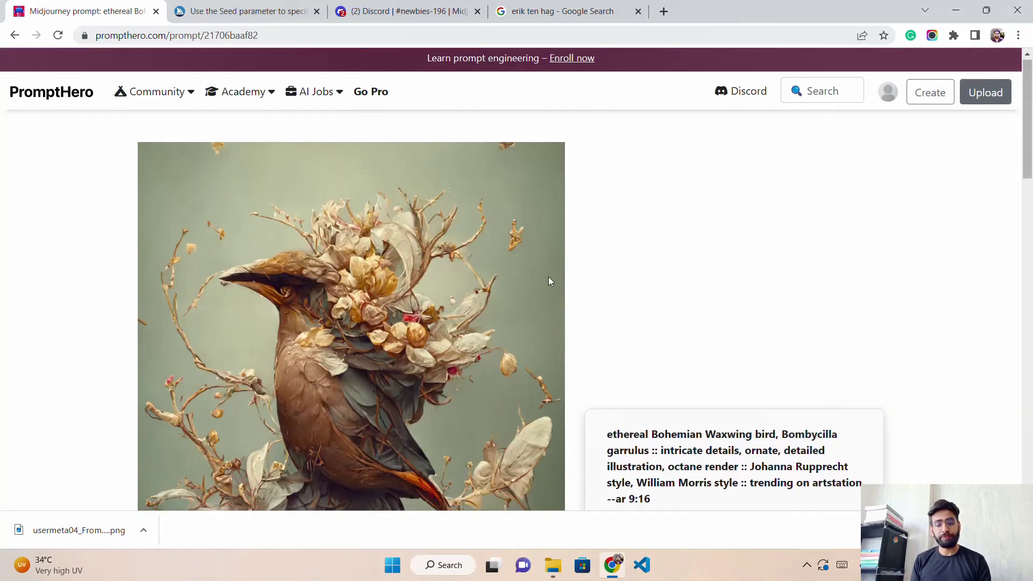
Examine the Bohemian Waxwing bird prompt's image and wording, return to the PromptHero homepage, and switch back to Discord
{"action": "scroll", "coordinate": [555, 279], "scroll_direction": "down", "scroll_amount": 1}
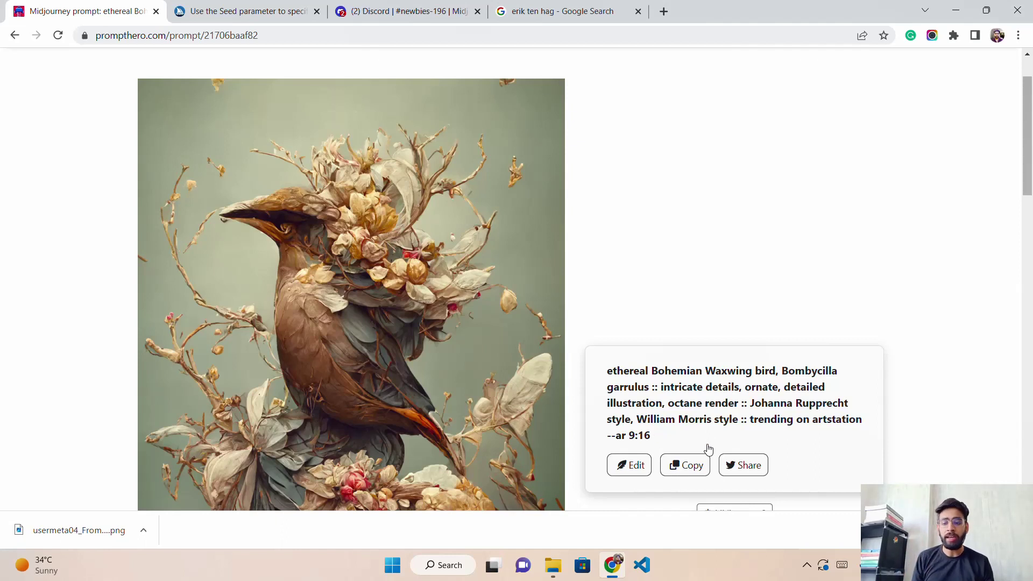
{"action": "scroll", "coordinate": [753, 450], "scroll_direction": "down", "scroll_amount": 1}
{"action": "scroll", "coordinate": [773, 464], "scroll_direction": "up", "scroll_amount": 2}
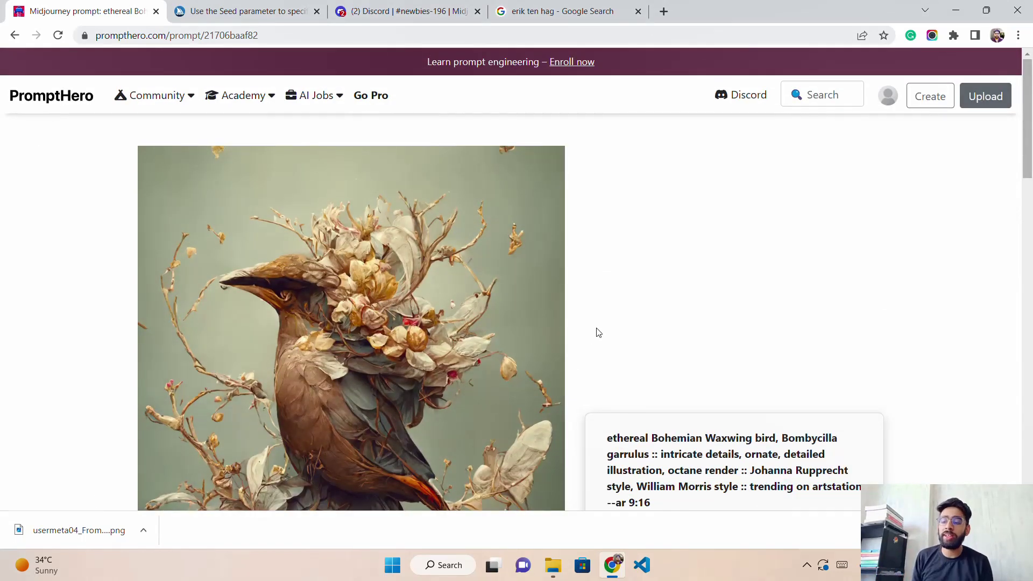
{"action": "scroll", "coordinate": [428, 244], "scroll_direction": "down", "scroll_amount": 2}
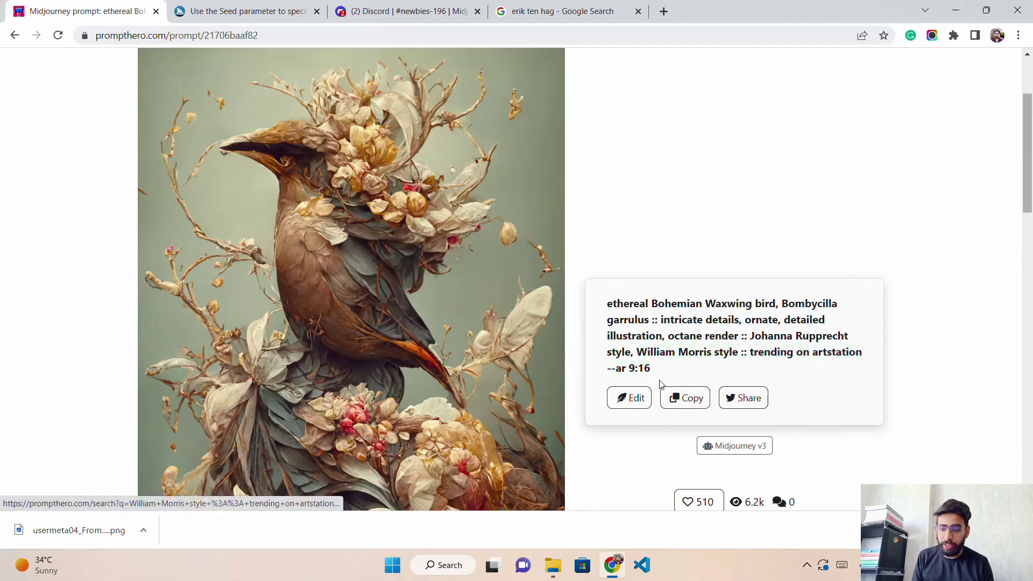
{"action": "scroll", "coordinate": [599, 314], "scroll_direction": "down", "scroll_amount": 2}
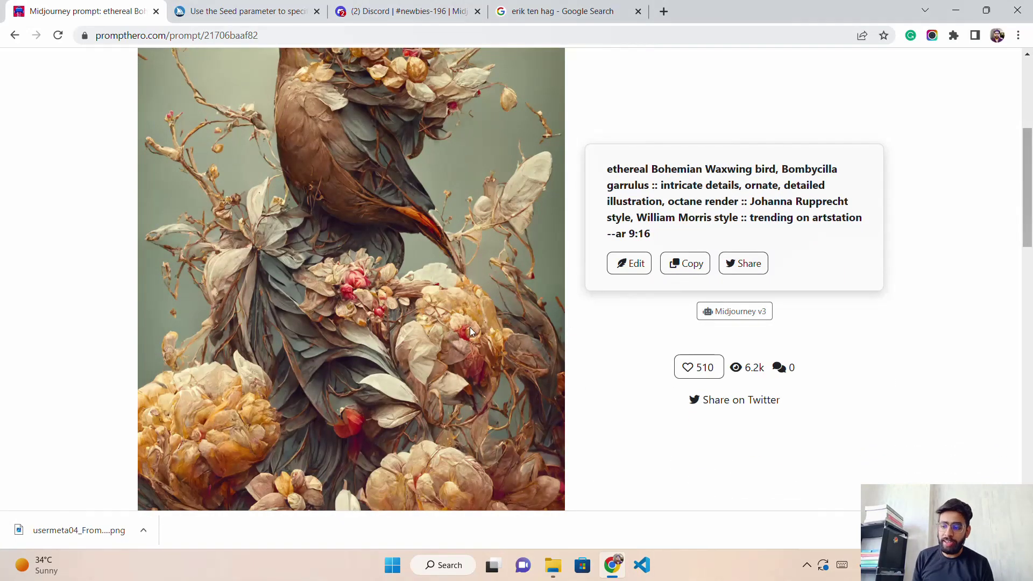
{"action": "scroll", "coordinate": [472, 323], "scroll_direction": "down", "scroll_amount": 4}
{"action": "scroll", "coordinate": [473, 318], "scroll_direction": "up", "scroll_amount": 9}
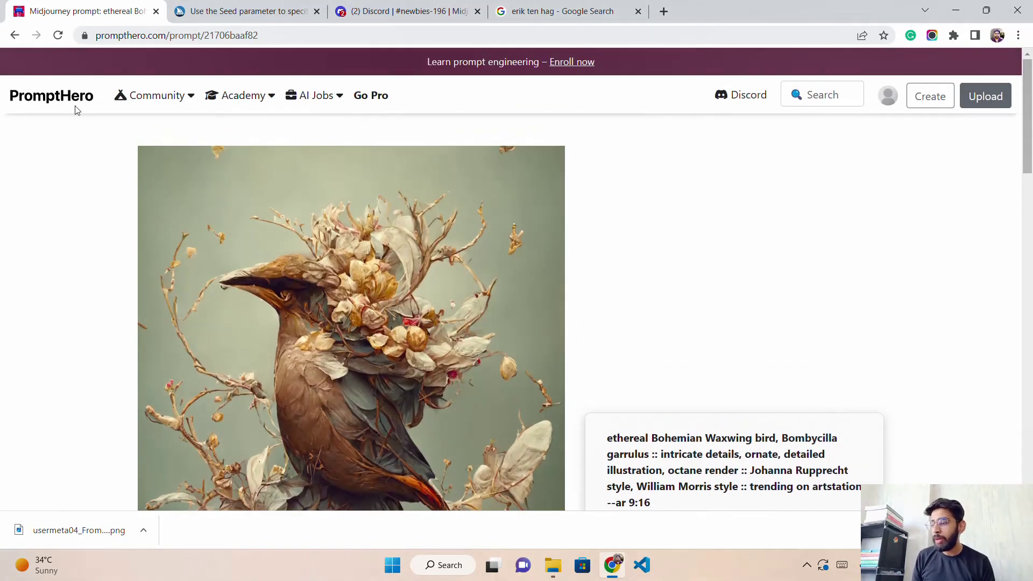
{"action": "left_click", "coordinate": [67, 102]}
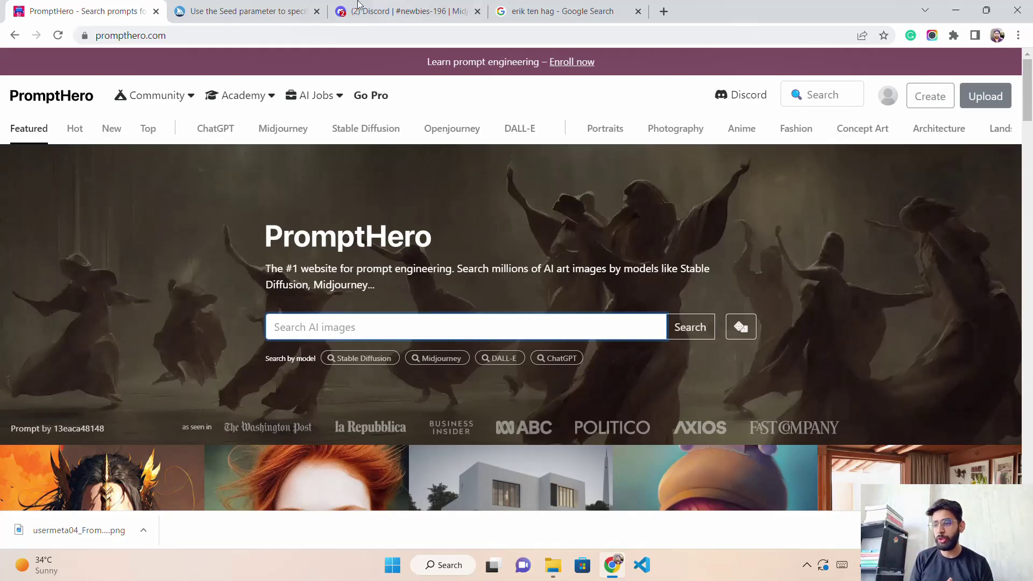
{"action": "left_click", "coordinate": [377, 11]}
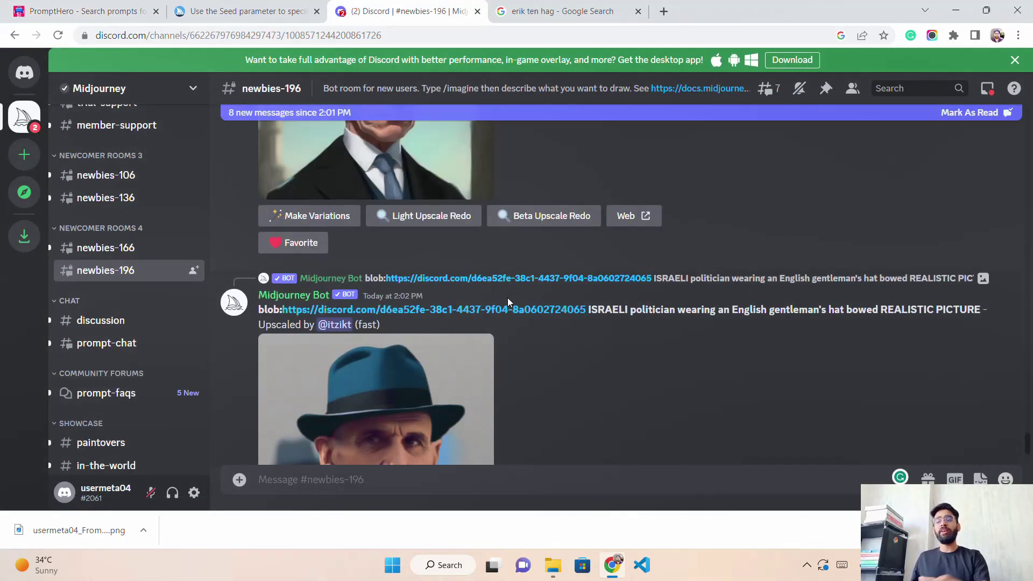